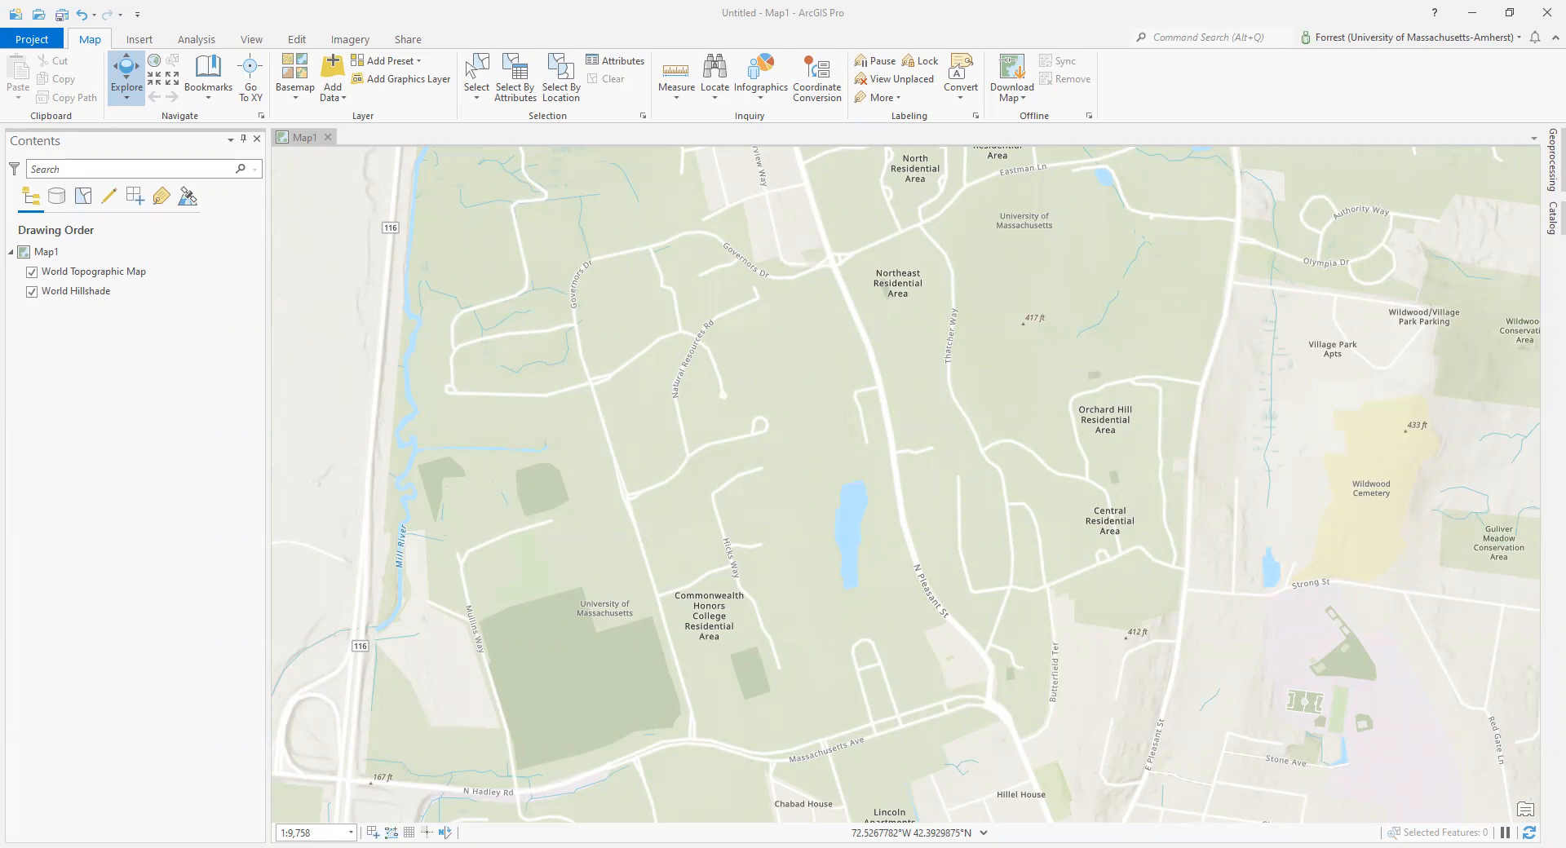
Step: Switch to the lab handout in Word and read the Grizzlies data list, the questions to be answered and the map requirements
{"action": "key", "text": "alt+Tab"}
{"action": "scroll", "coordinate": [1140, 451], "scroll_direction": "down", "scroll_amount": 1}
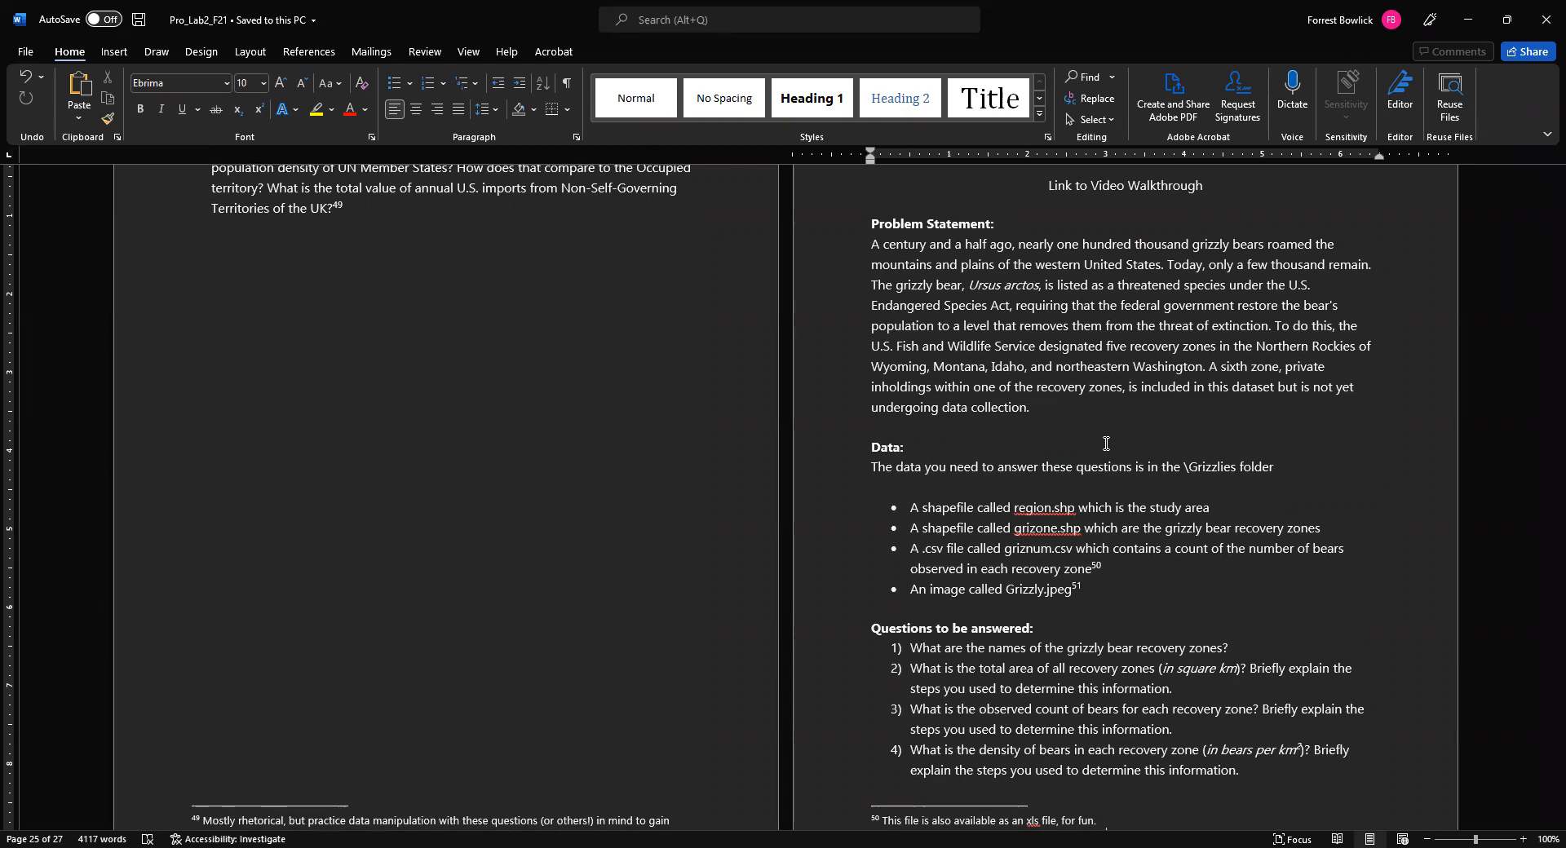
{"action": "scroll", "coordinate": [1106, 444], "scroll_direction": "down", "scroll_amount": 3}
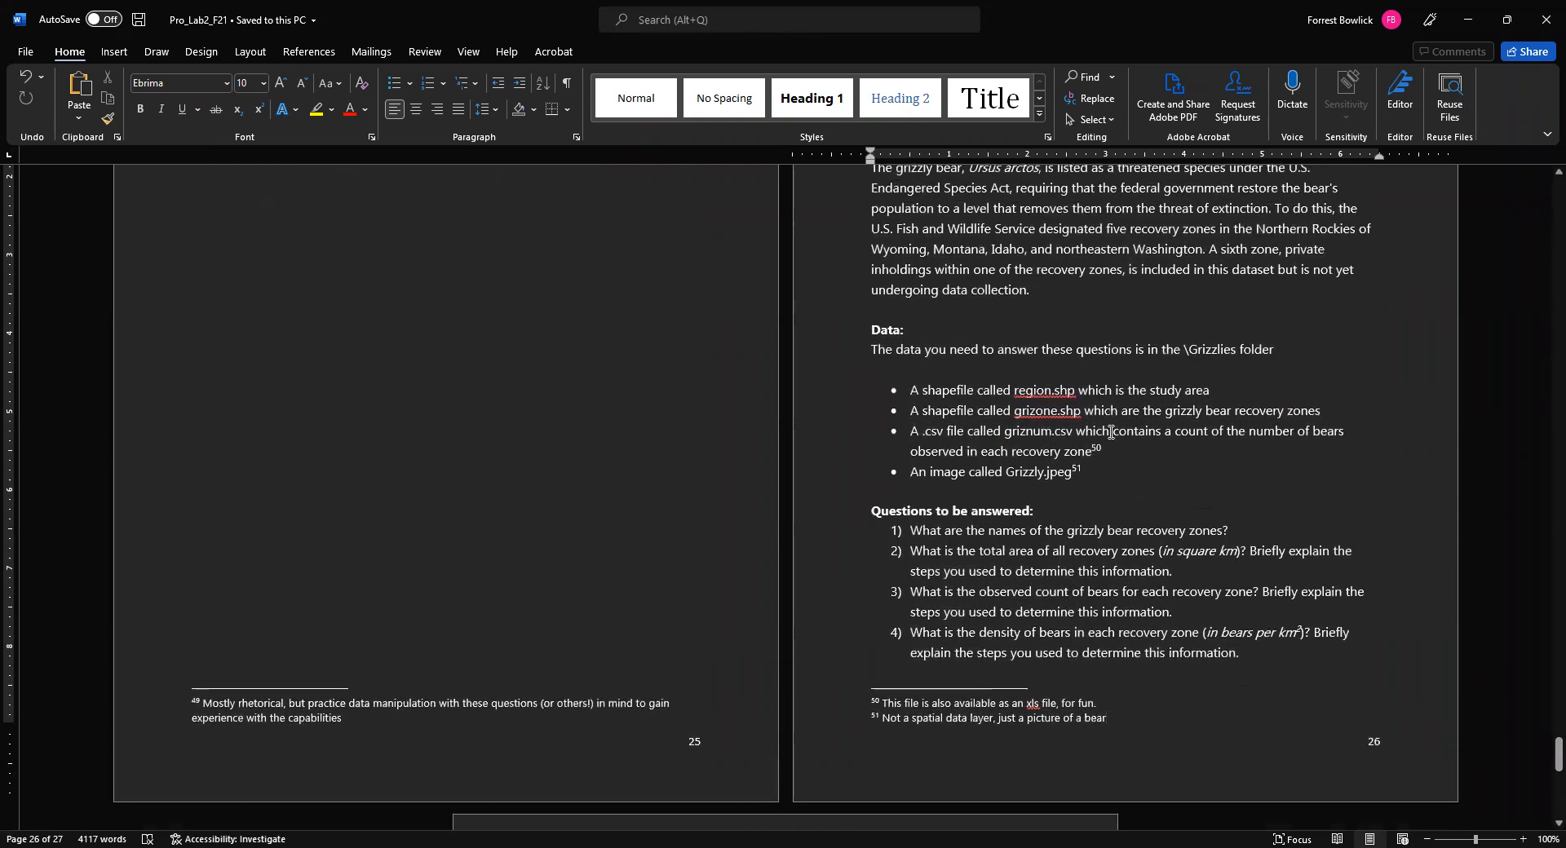
{"action": "left_click_drag", "start_coordinate": [1103, 477], "coordinate": [897, 398]}
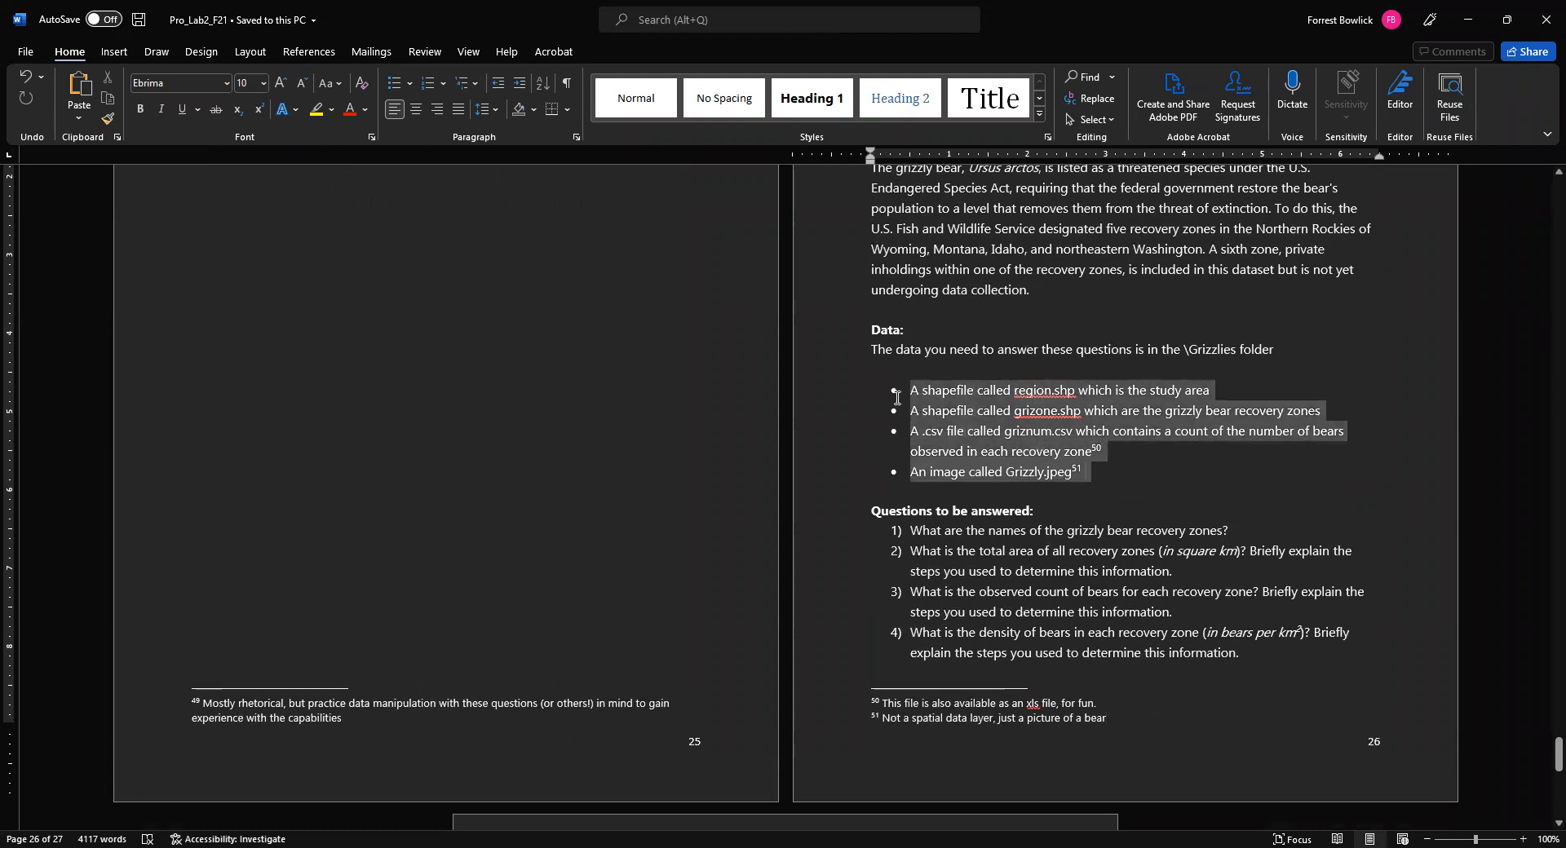
{"action": "left_click", "coordinate": [1199, 472]}
{"action": "scroll", "coordinate": [1211, 457], "scroll_direction": "down", "scroll_amount": 4}
{"action": "scroll", "coordinate": [1195, 484], "scroll_direction": "down", "scroll_amount": 1}
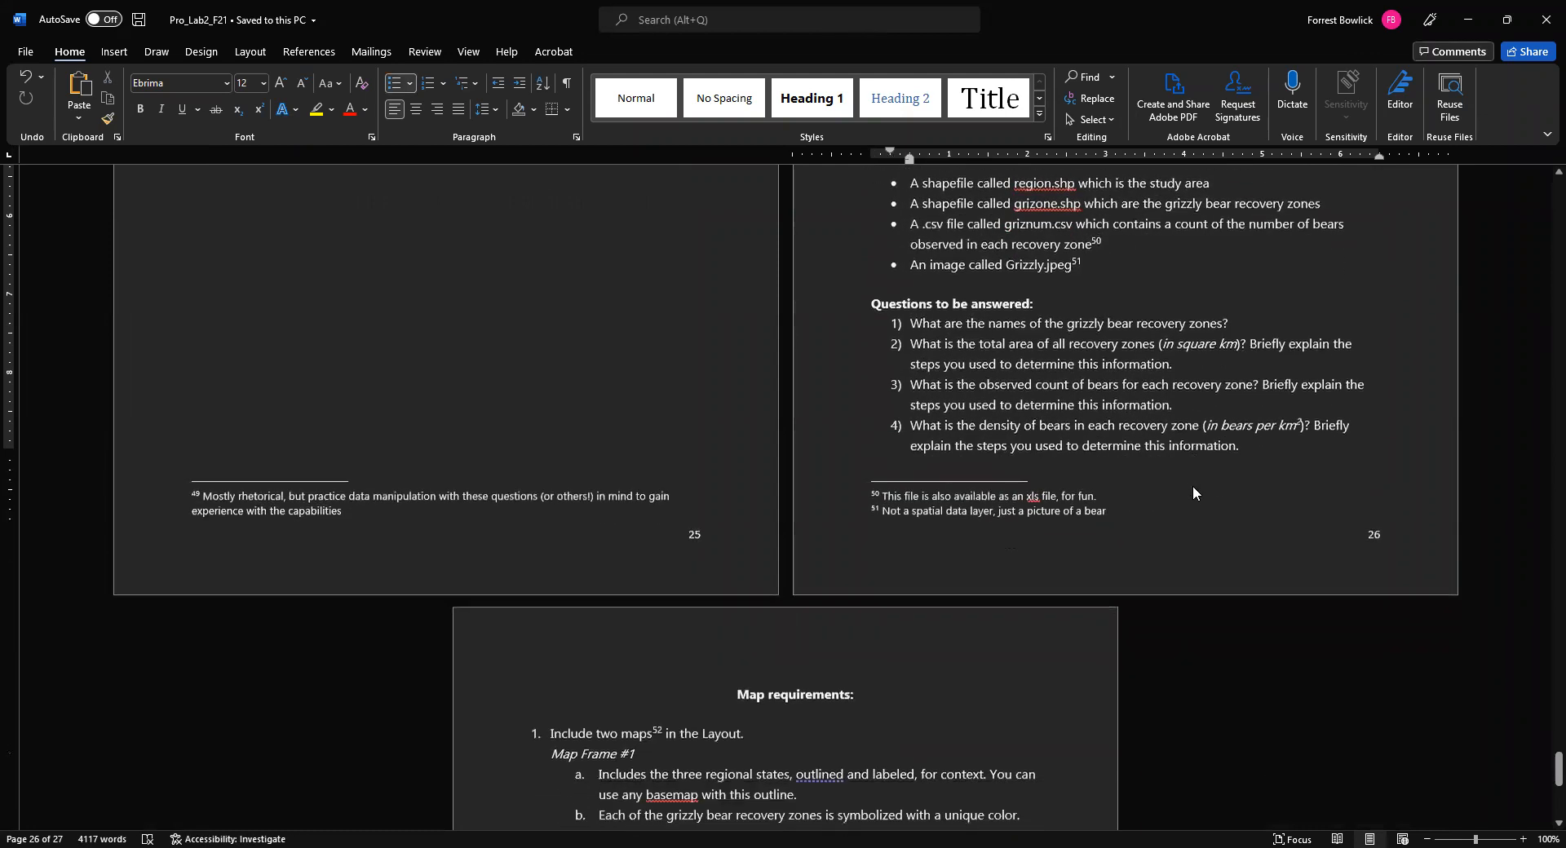
{"action": "left_click_drag", "start_coordinate": [1248, 456], "coordinate": [899, 341]}
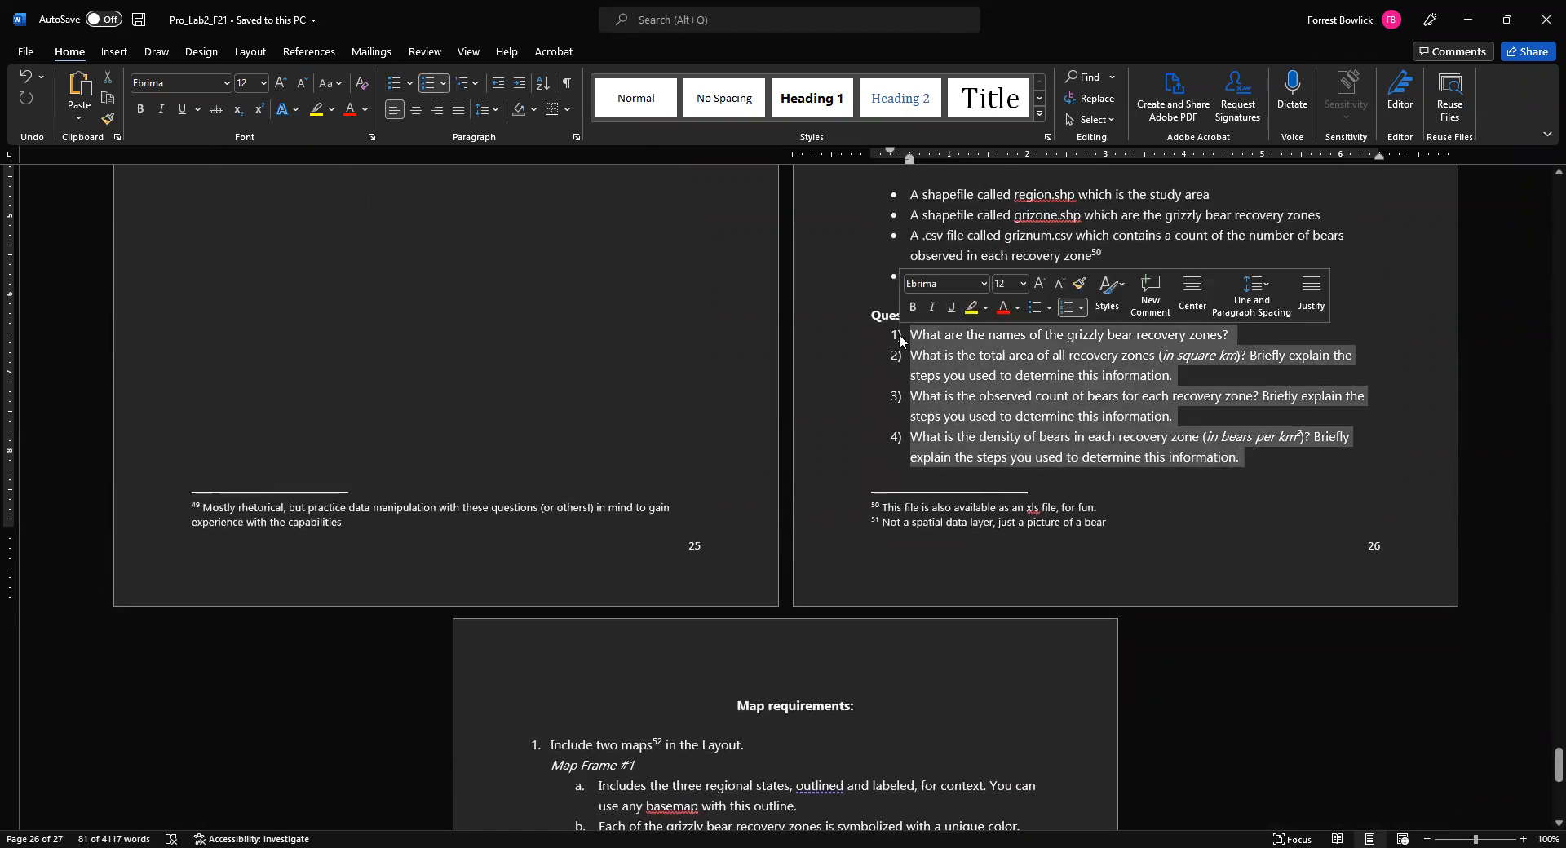
{"action": "left_click", "coordinate": [1245, 461]}
{"action": "scroll", "coordinate": [887, 580], "scroll_direction": "down", "scroll_amount": 5}
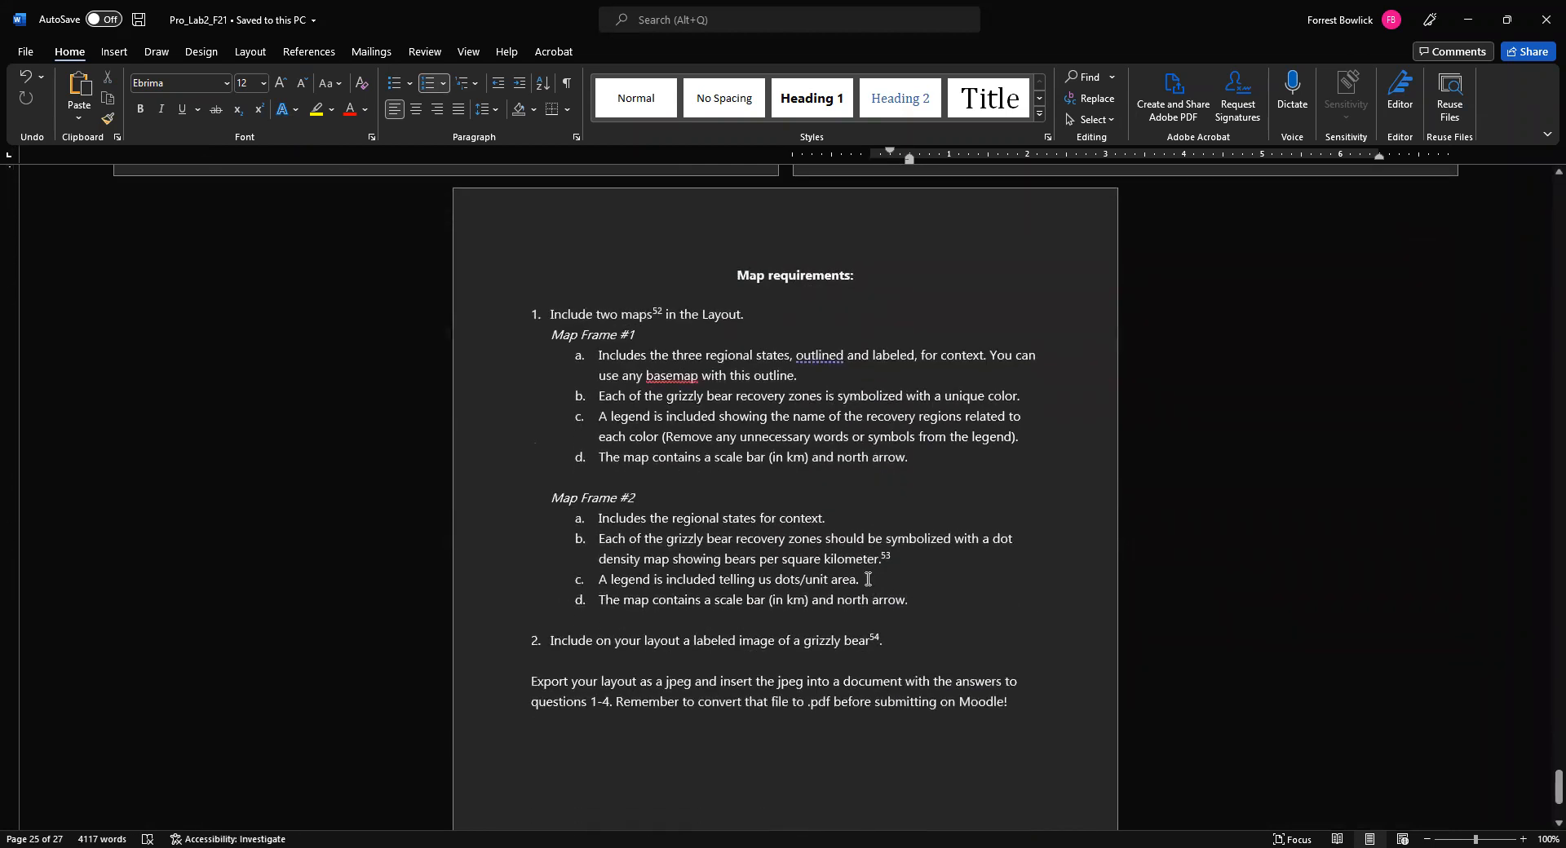
{"action": "scroll", "coordinate": [867, 579], "scroll_direction": "down", "scroll_amount": 1}
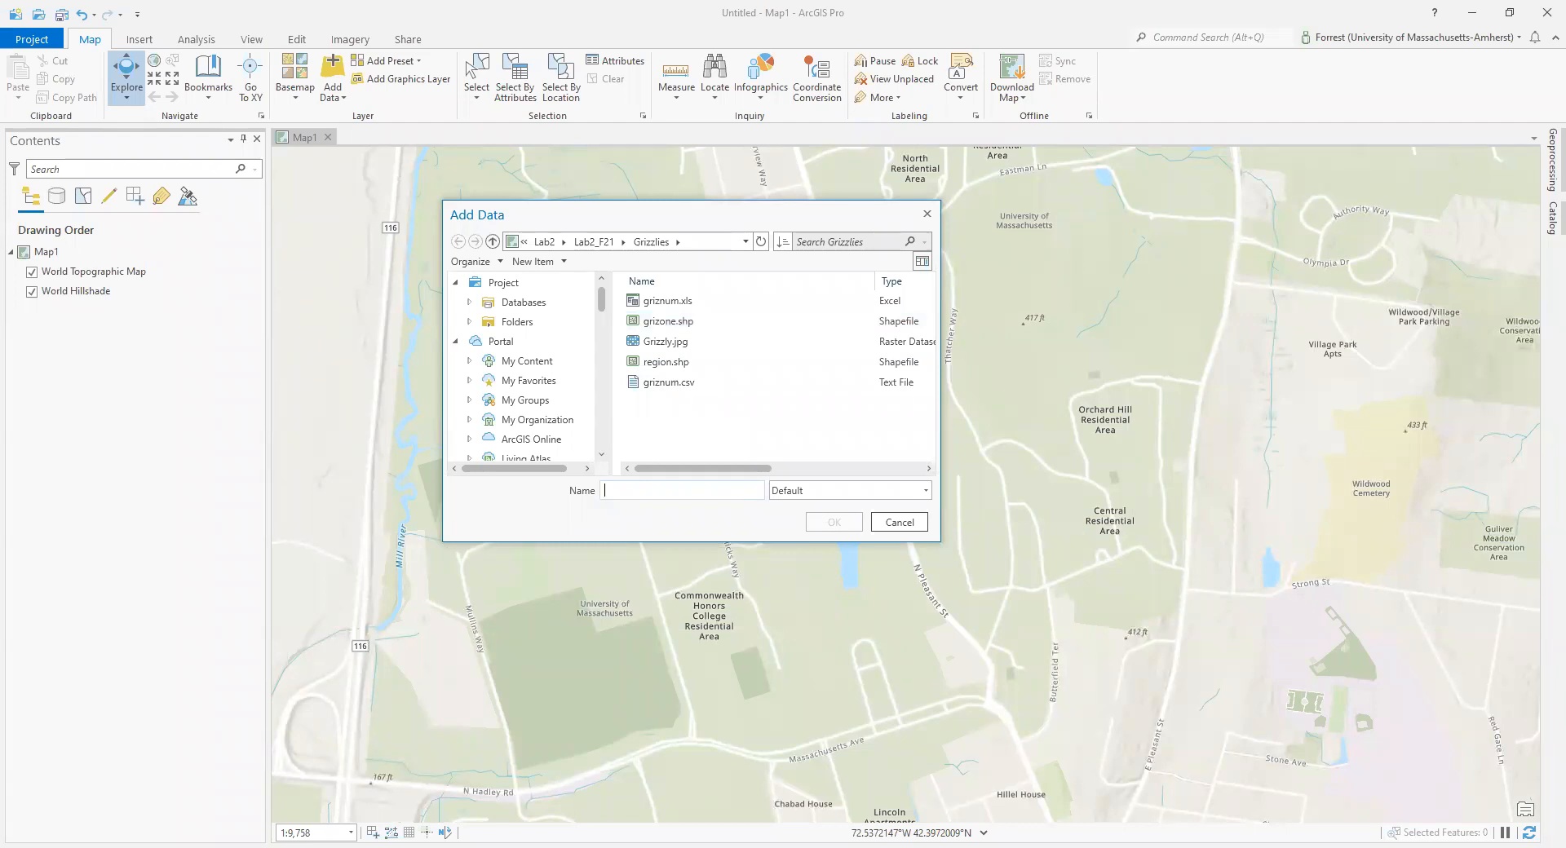
Step: Add the region.shp and grizone.shp shapefiles from the Grizzlies folder to the map in ArcGIS Pro
{"action": "left_click", "coordinate": [677, 363]}
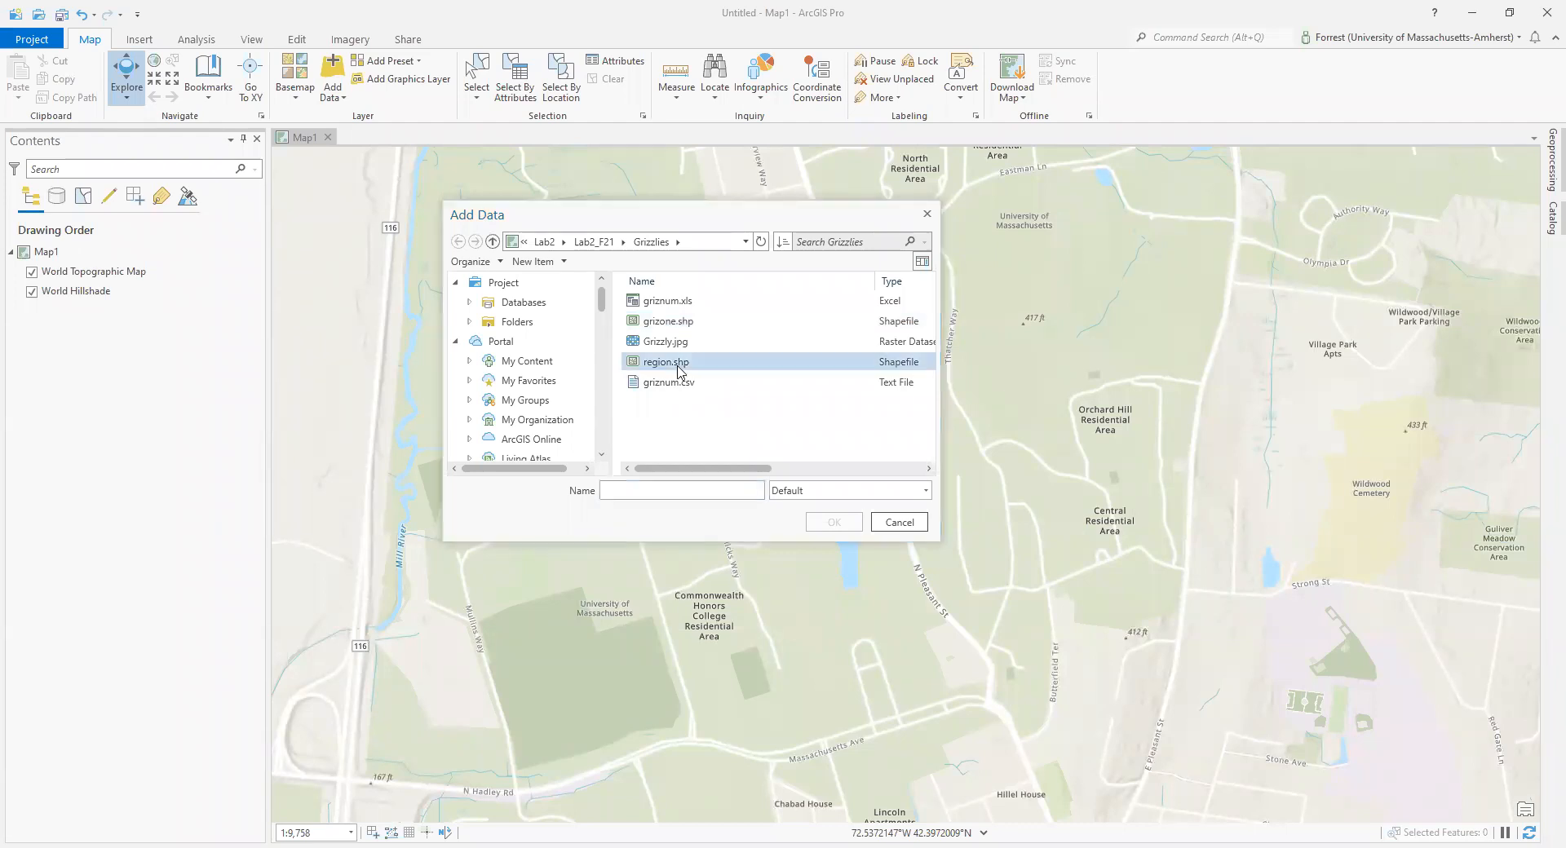
{"action": "left_click", "coordinate": [682, 325], "text": "ctrl"}
{"action": "left_click", "coordinate": [841, 527]}
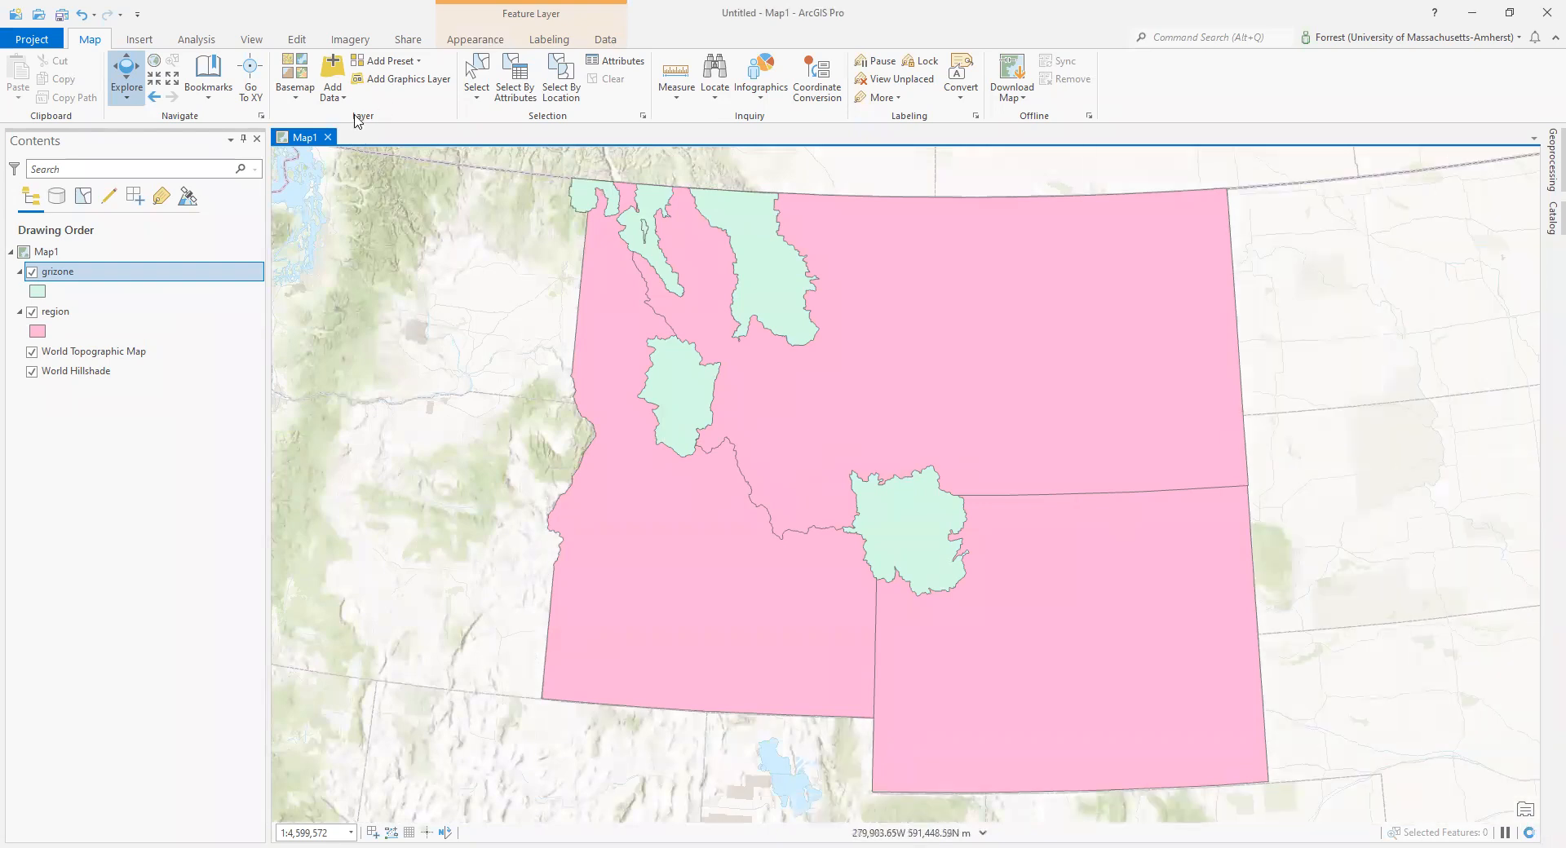
Step: Add the griznum$ sheet of griznum.xls to the map as a standalone table
{"action": "left_click", "coordinate": [334, 74]}
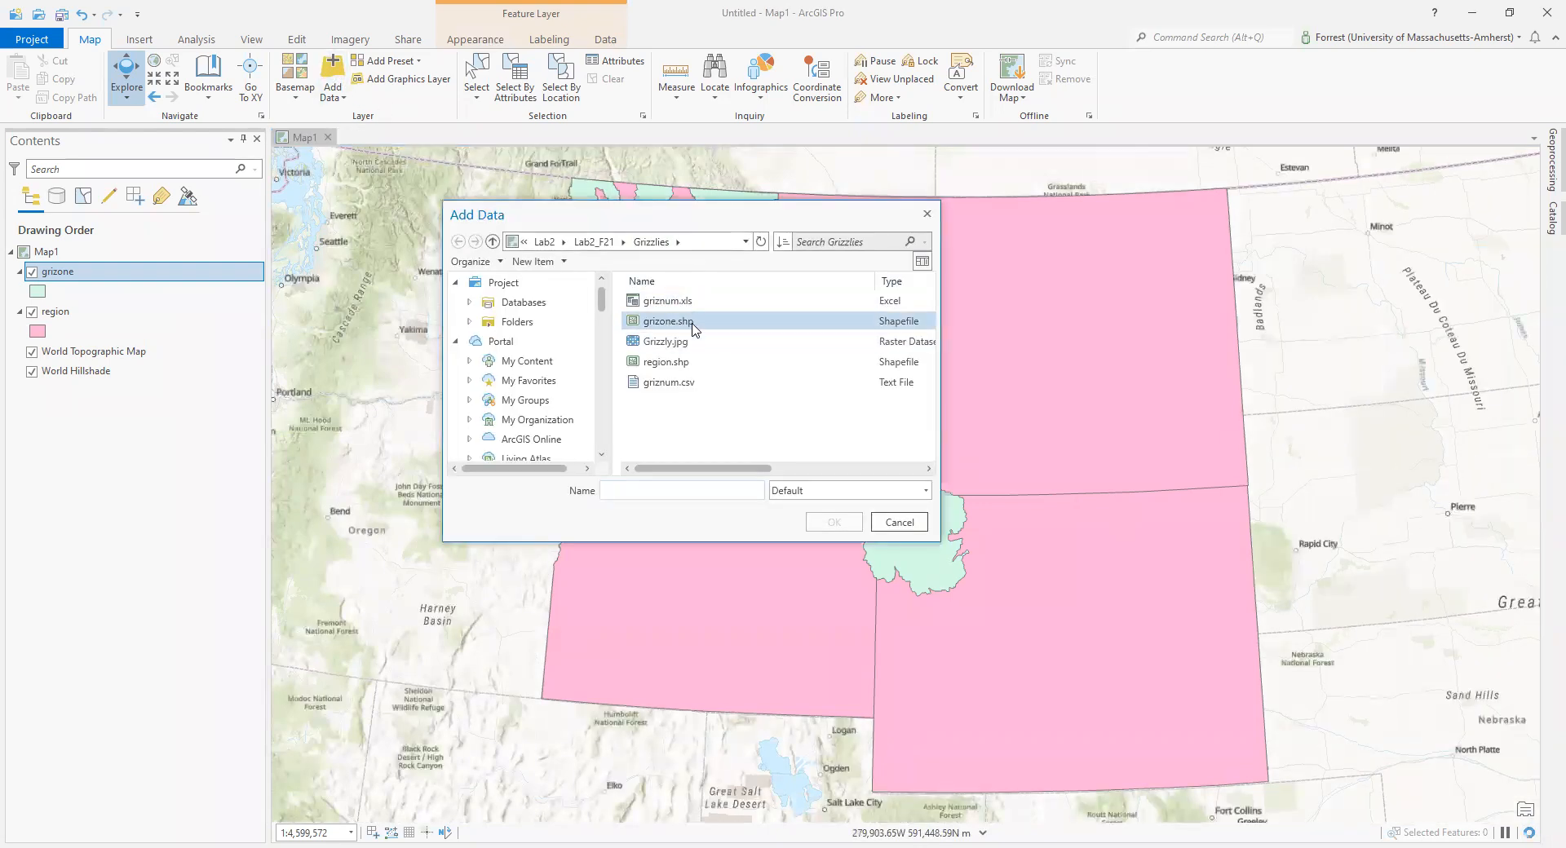
{"action": "double_click", "coordinate": [690, 306]}
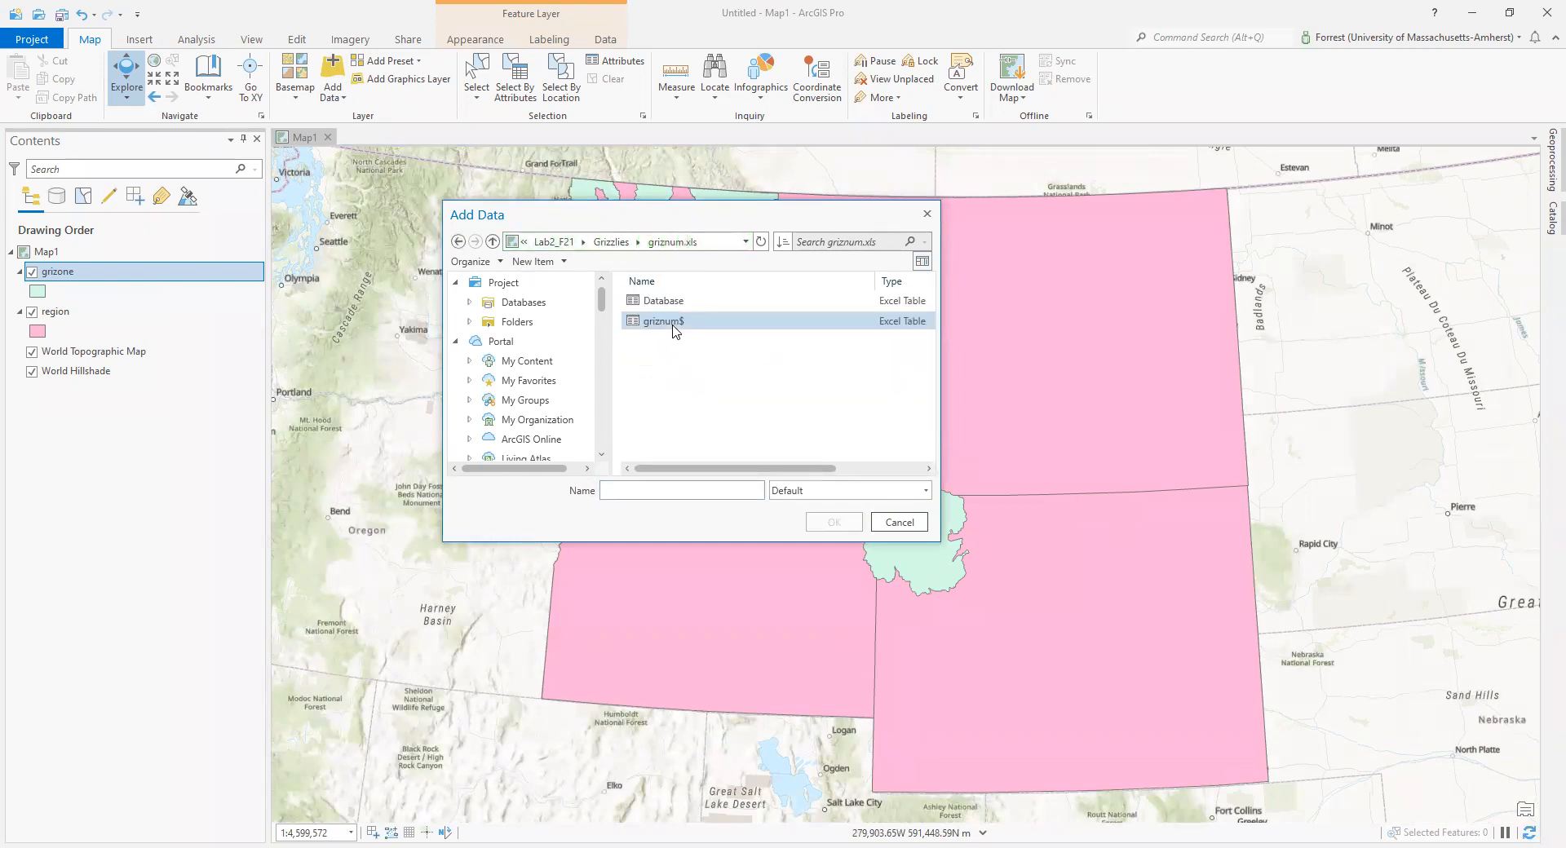
{"action": "left_click", "coordinate": [673, 327]}
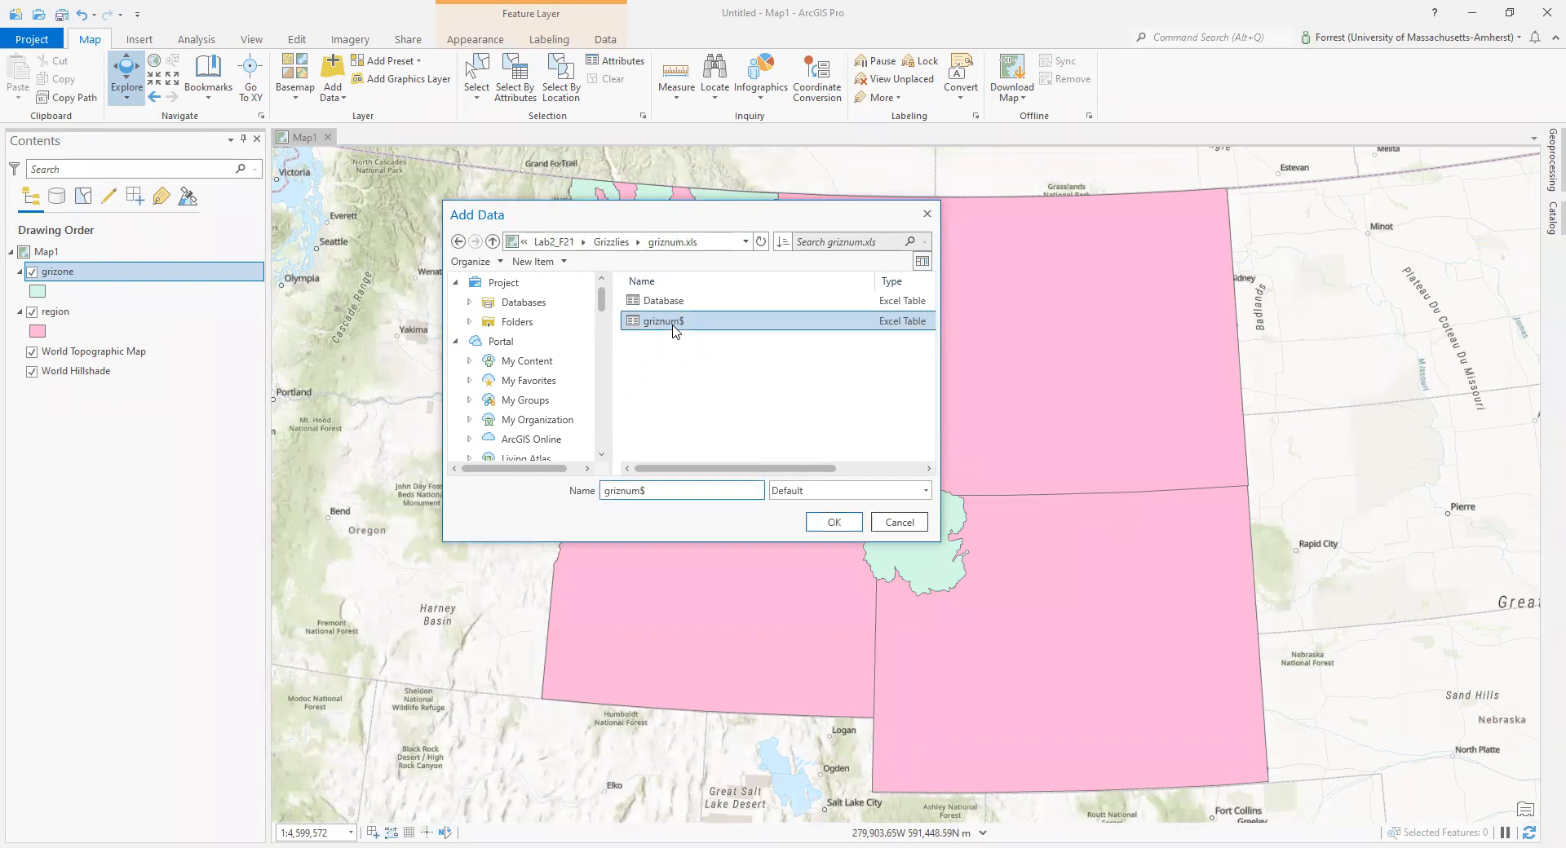
{"action": "left_click", "coordinate": [832, 518]}
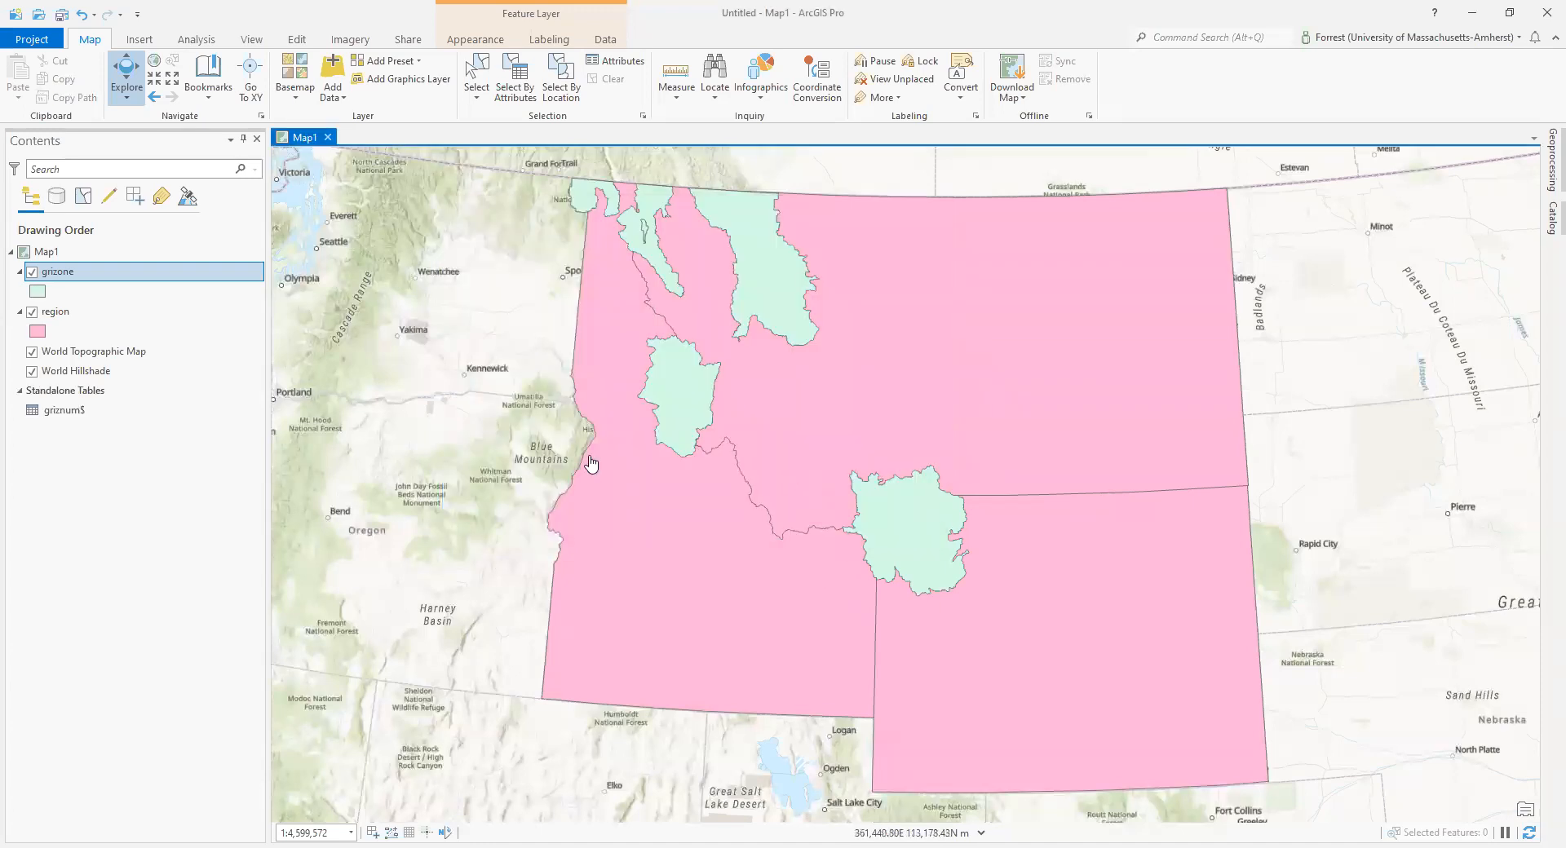
Step: Inspect the fields and records of the griznum$ table and the grizone attribute table, closing each one
{"action": "left_click", "coordinate": [64, 411]}
{"action": "right_click", "coordinate": [70, 410]}
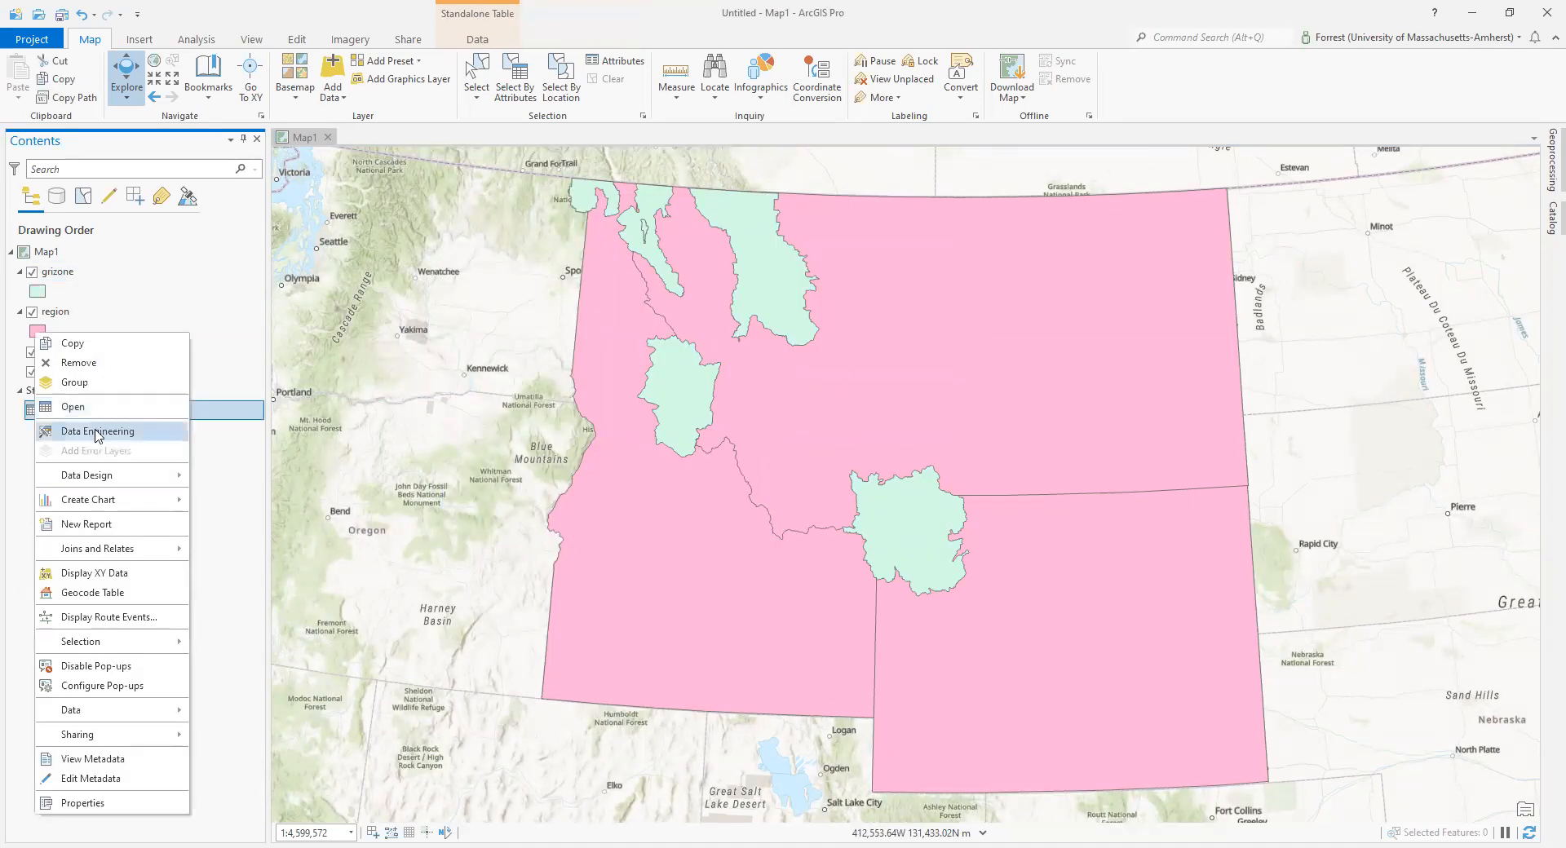
{"action": "left_click", "coordinate": [96, 407]}
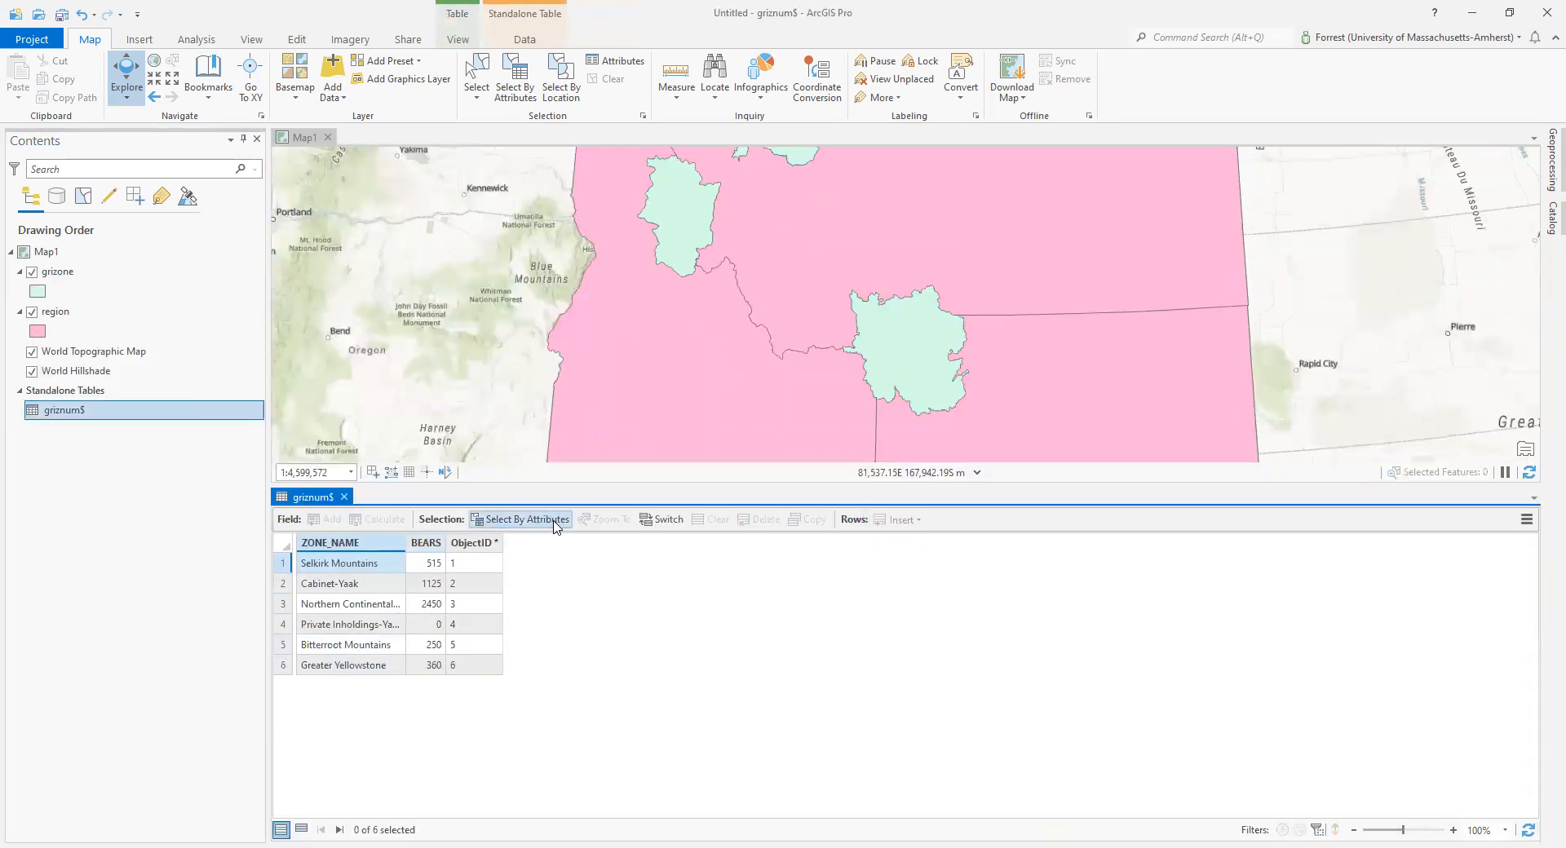
{"action": "left_click", "coordinate": [344, 497]}
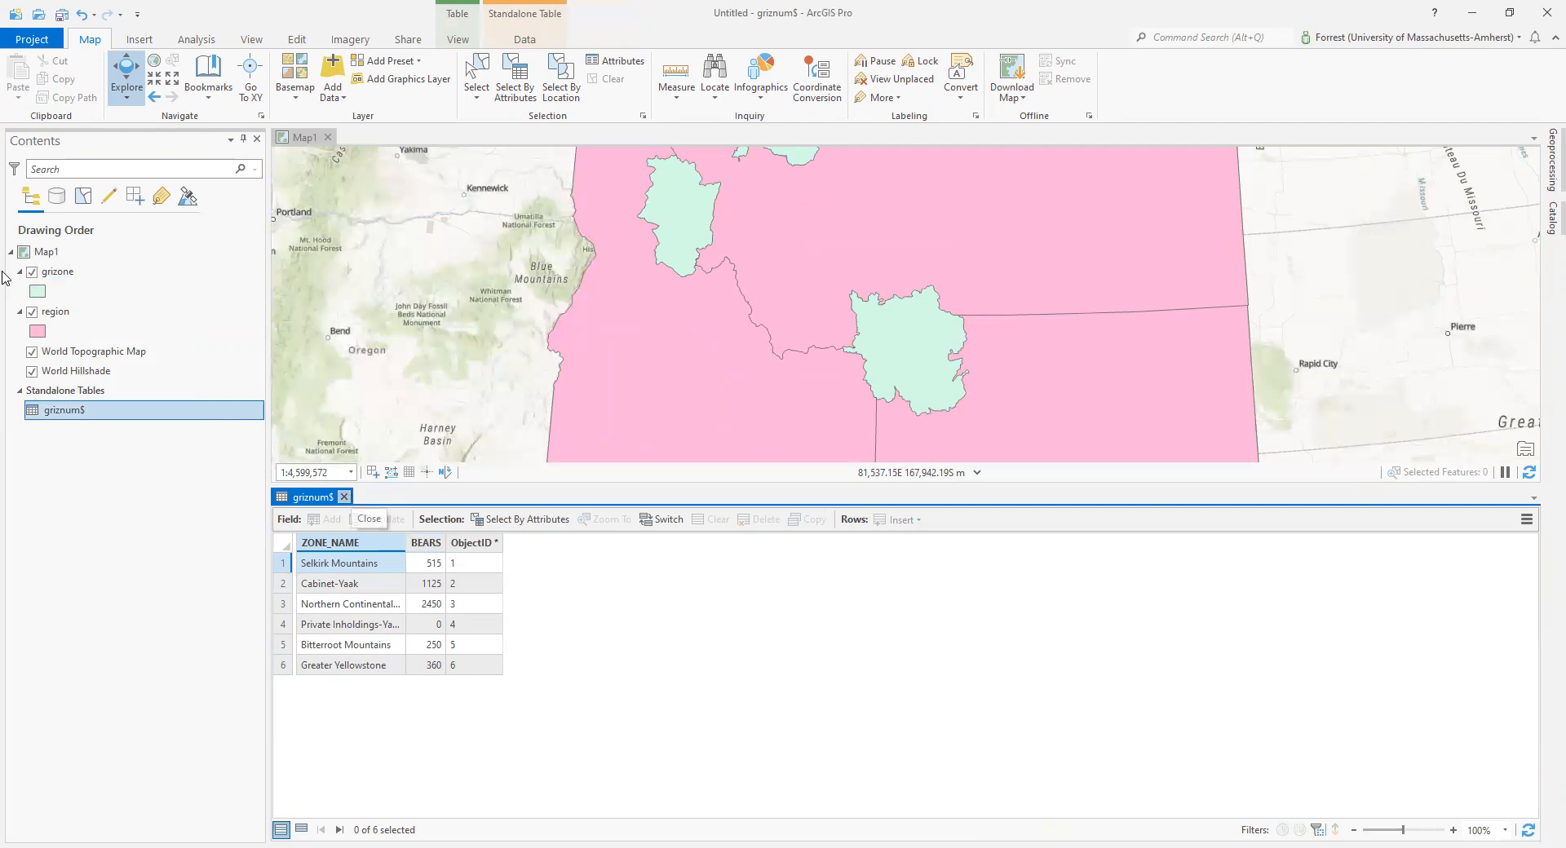
{"action": "left_click", "coordinate": [88, 277]}
{"action": "right_click", "coordinate": [88, 279]}
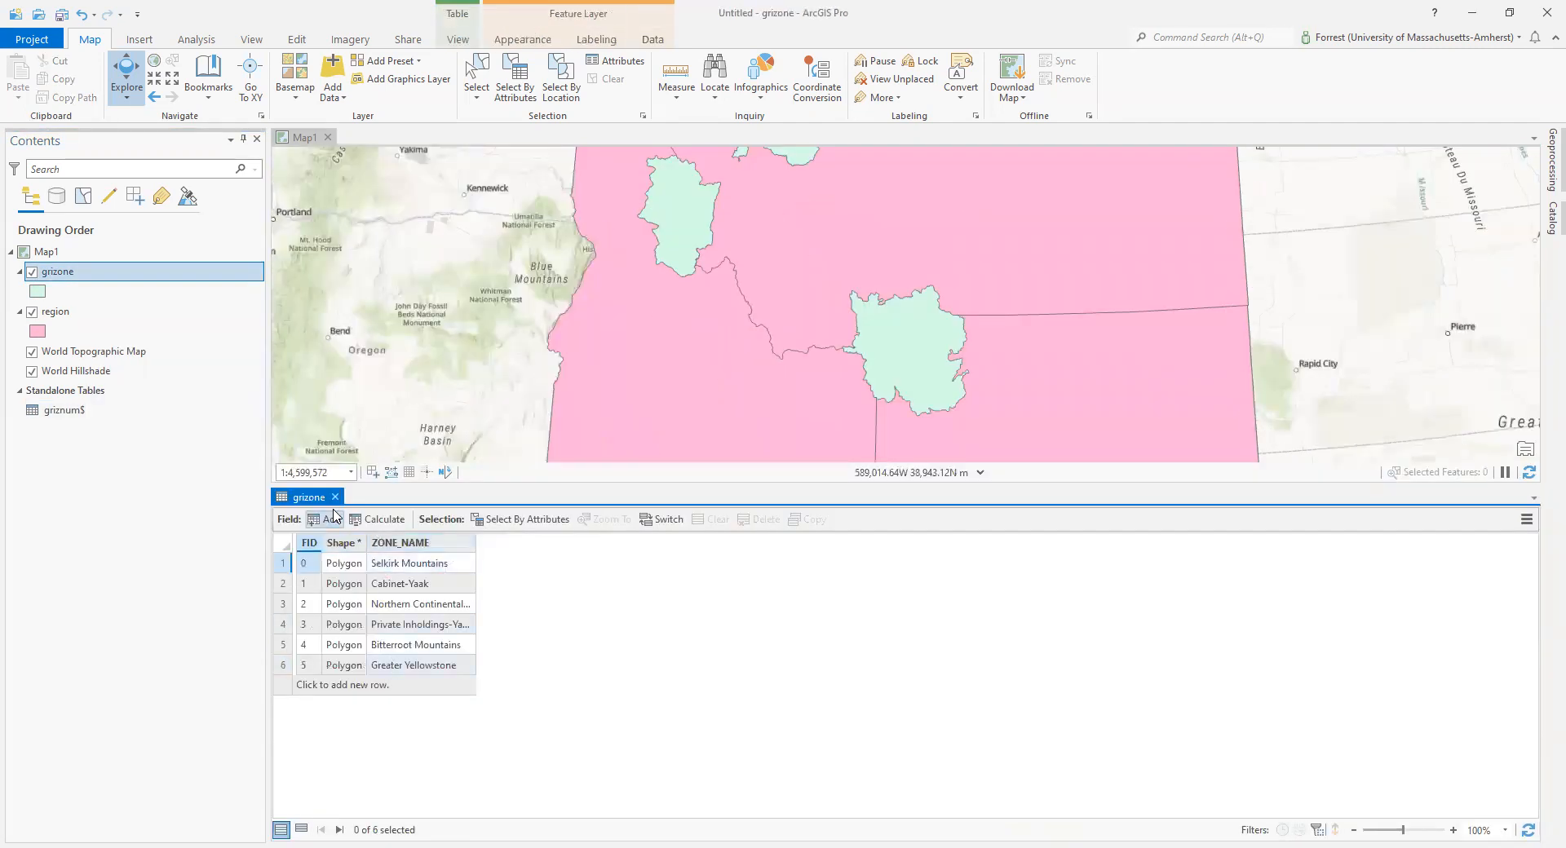
{"action": "left_click", "coordinate": [334, 497]}
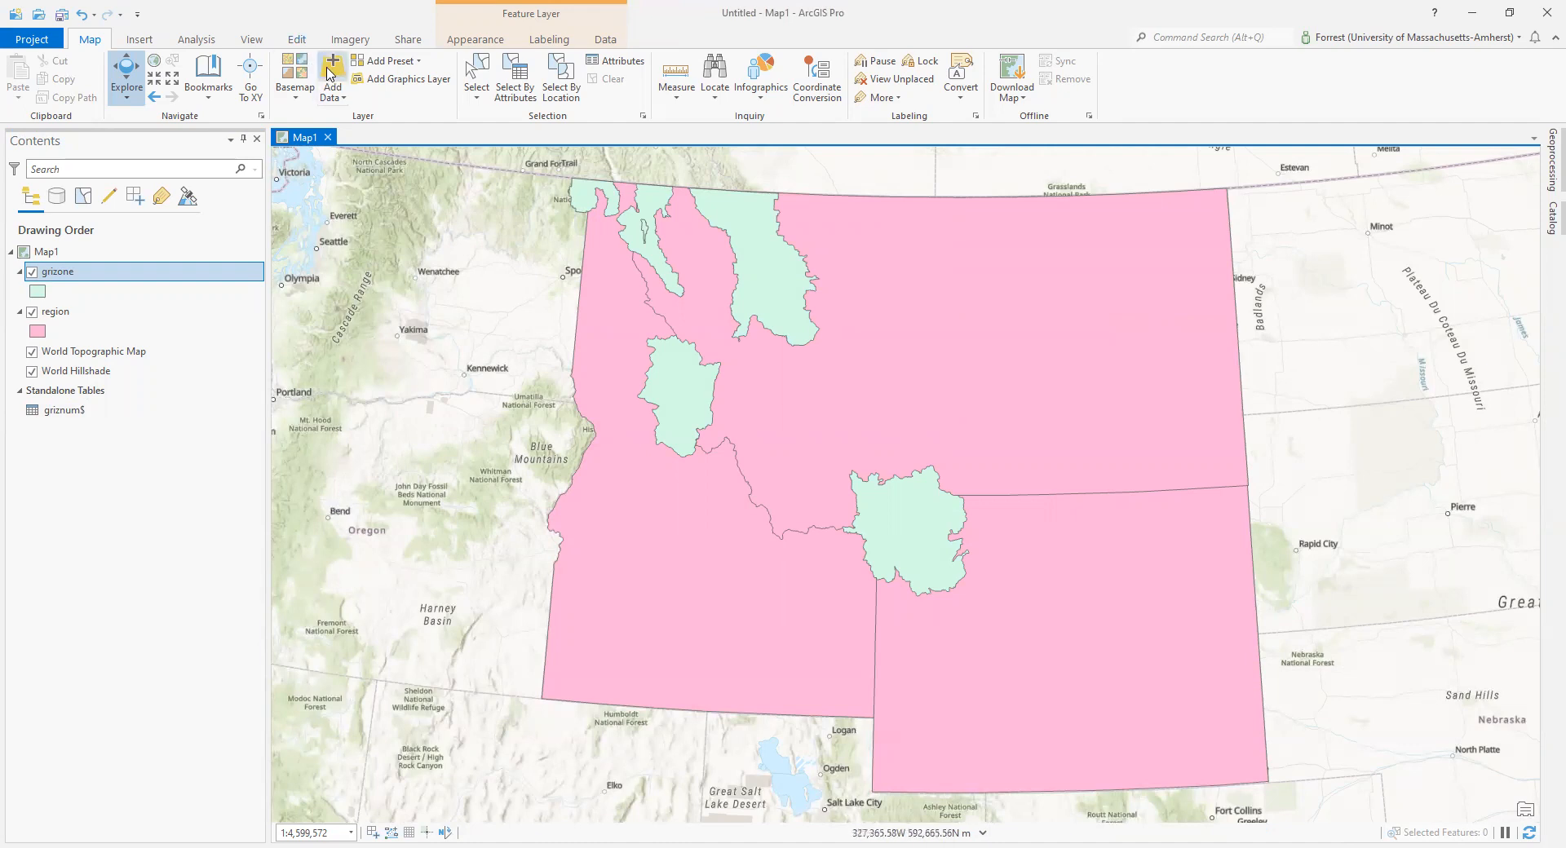
Step: Add the Grizzly.jpg image from the Grizzlies folder to the map and calculate its statistics
{"action": "left_click", "coordinate": [330, 73]}
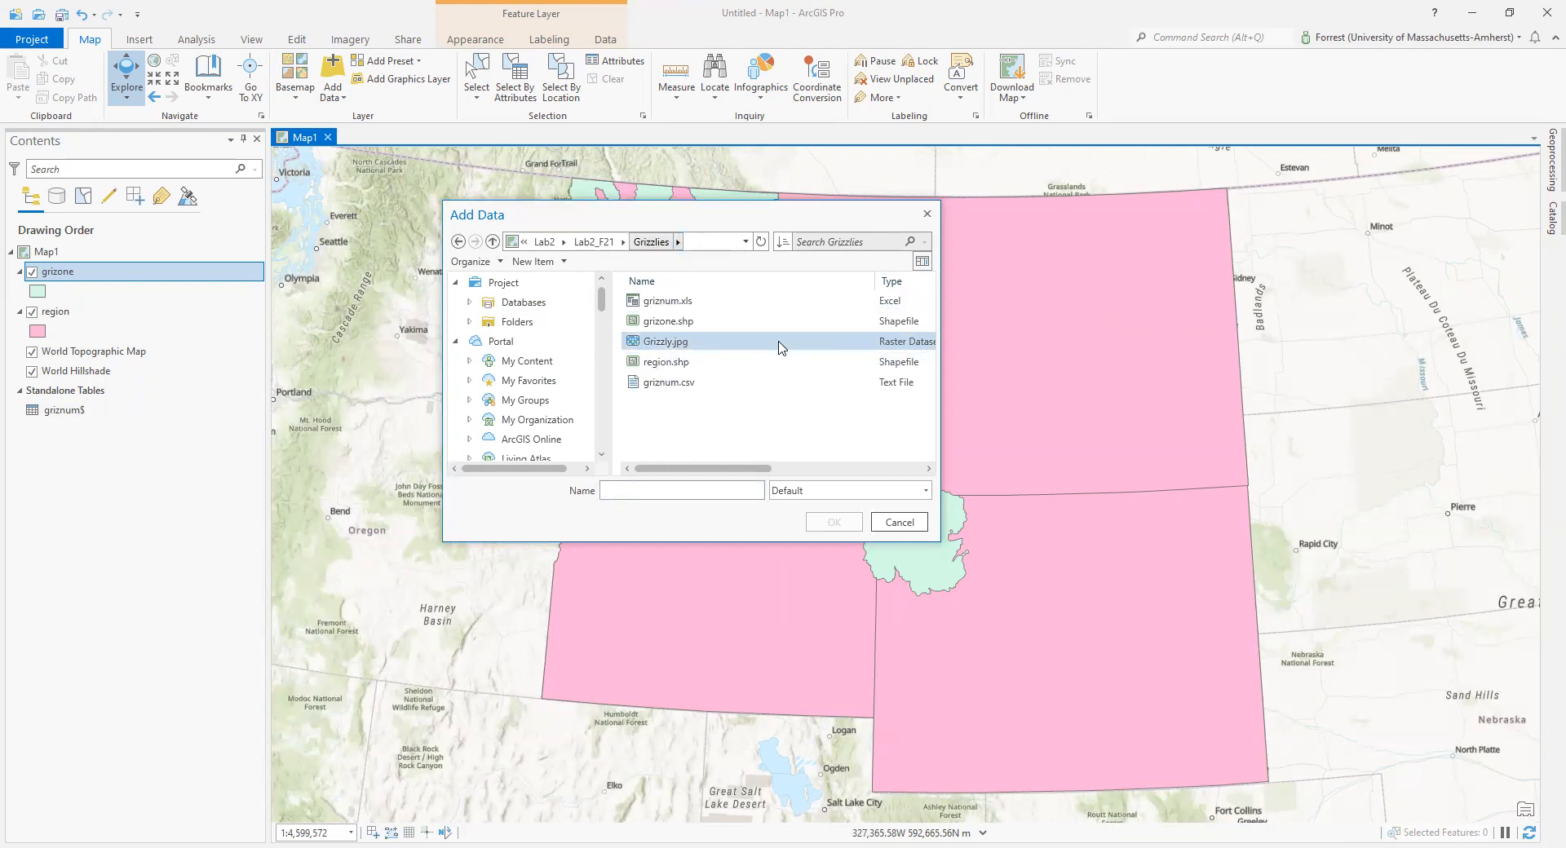
{"action": "left_click", "coordinate": [699, 342]}
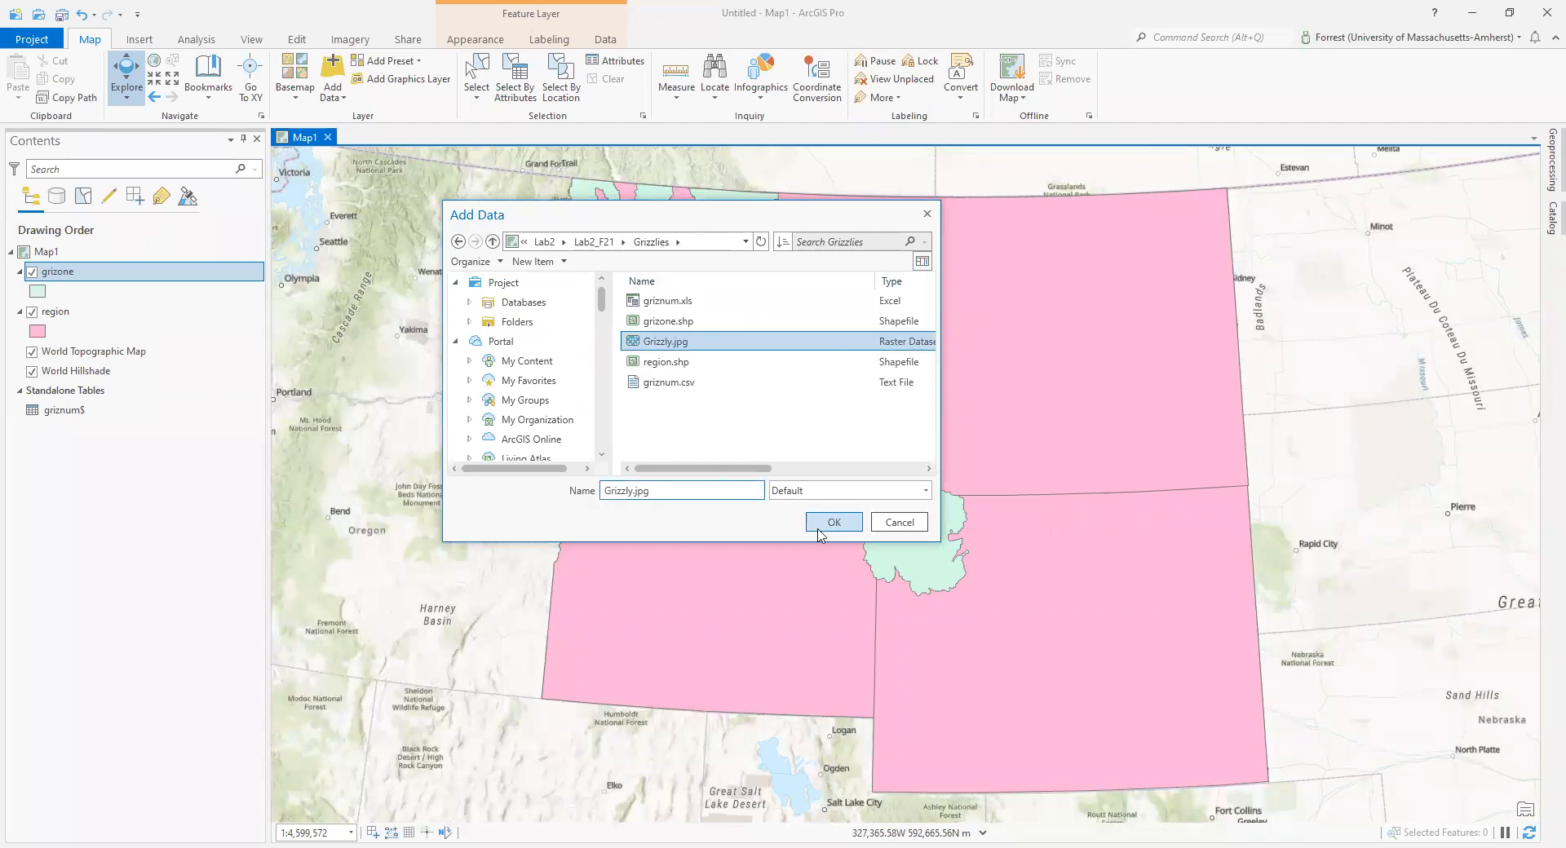
{"action": "left_click", "coordinate": [811, 521]}
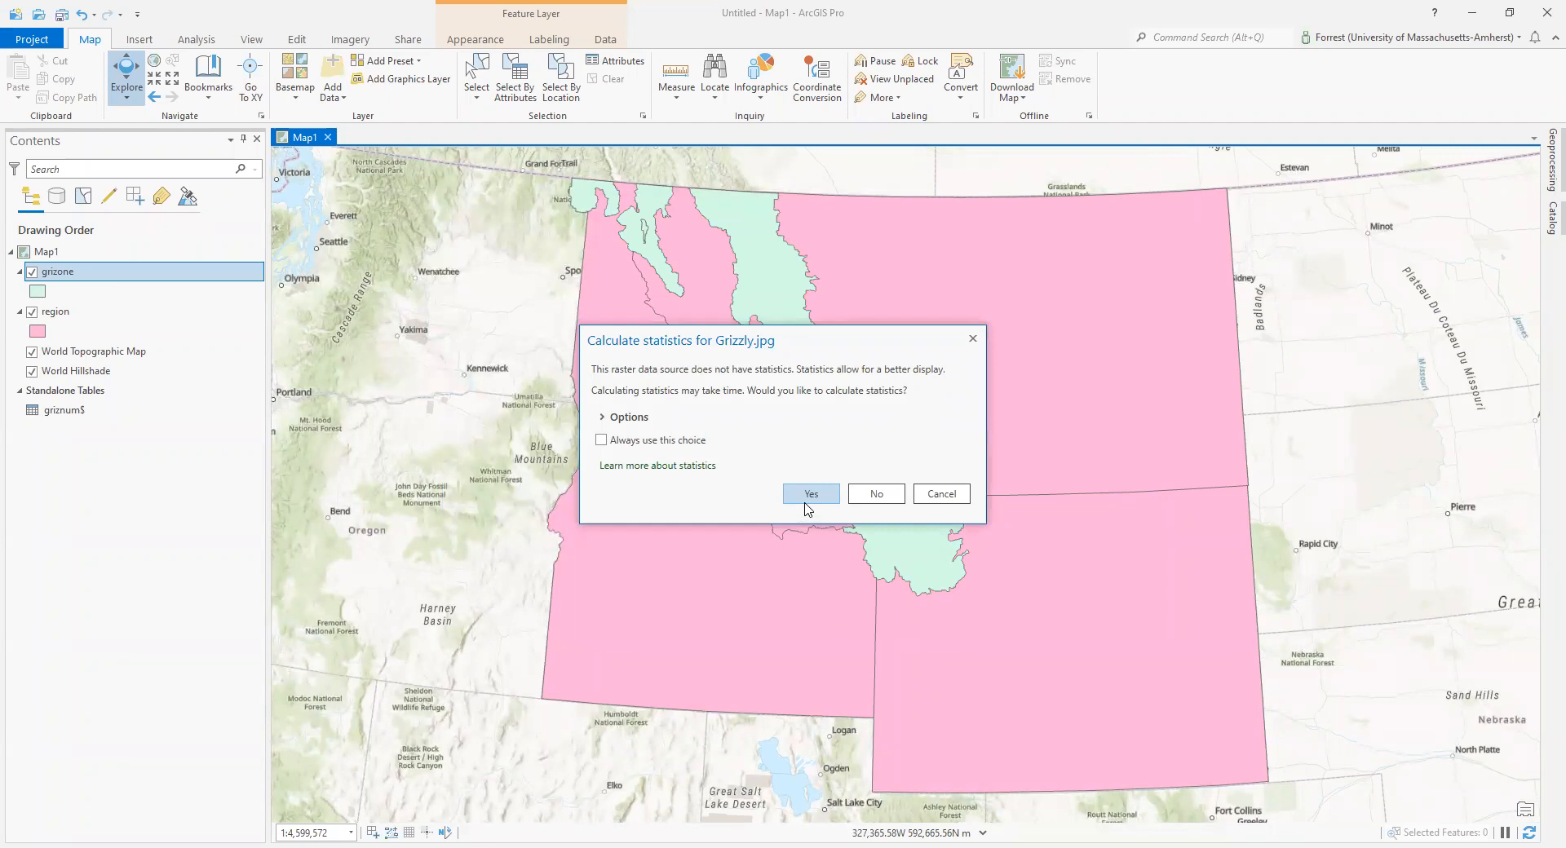
{"action": "left_click", "coordinate": [806, 505]}
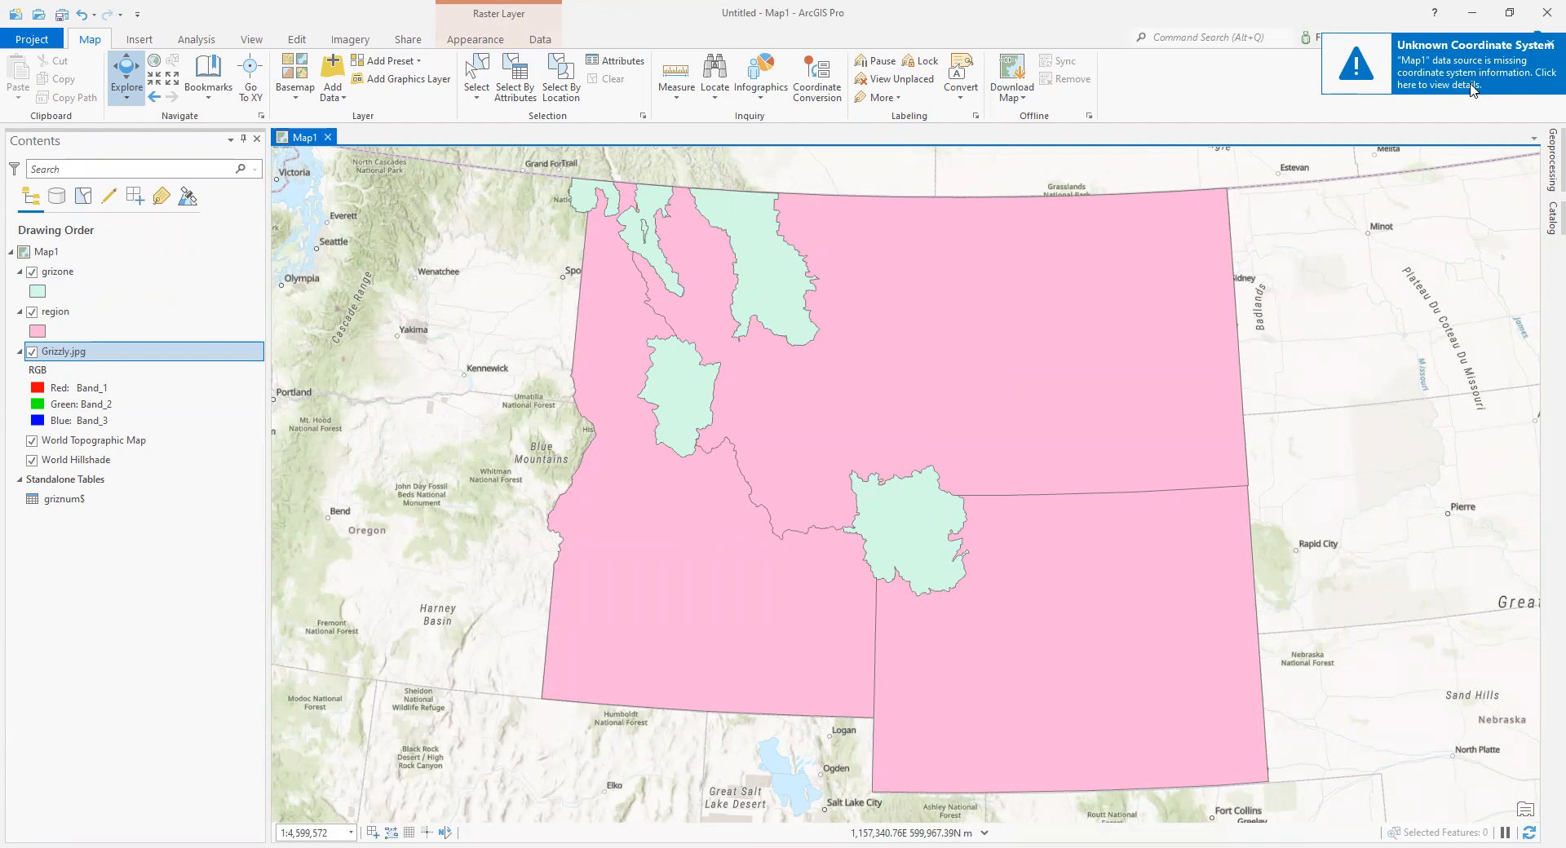
Step: Check the source information and spatial reference in the Grizzly.jpg layer properties without changing anything
{"action": "right_click", "coordinate": [95, 354]}
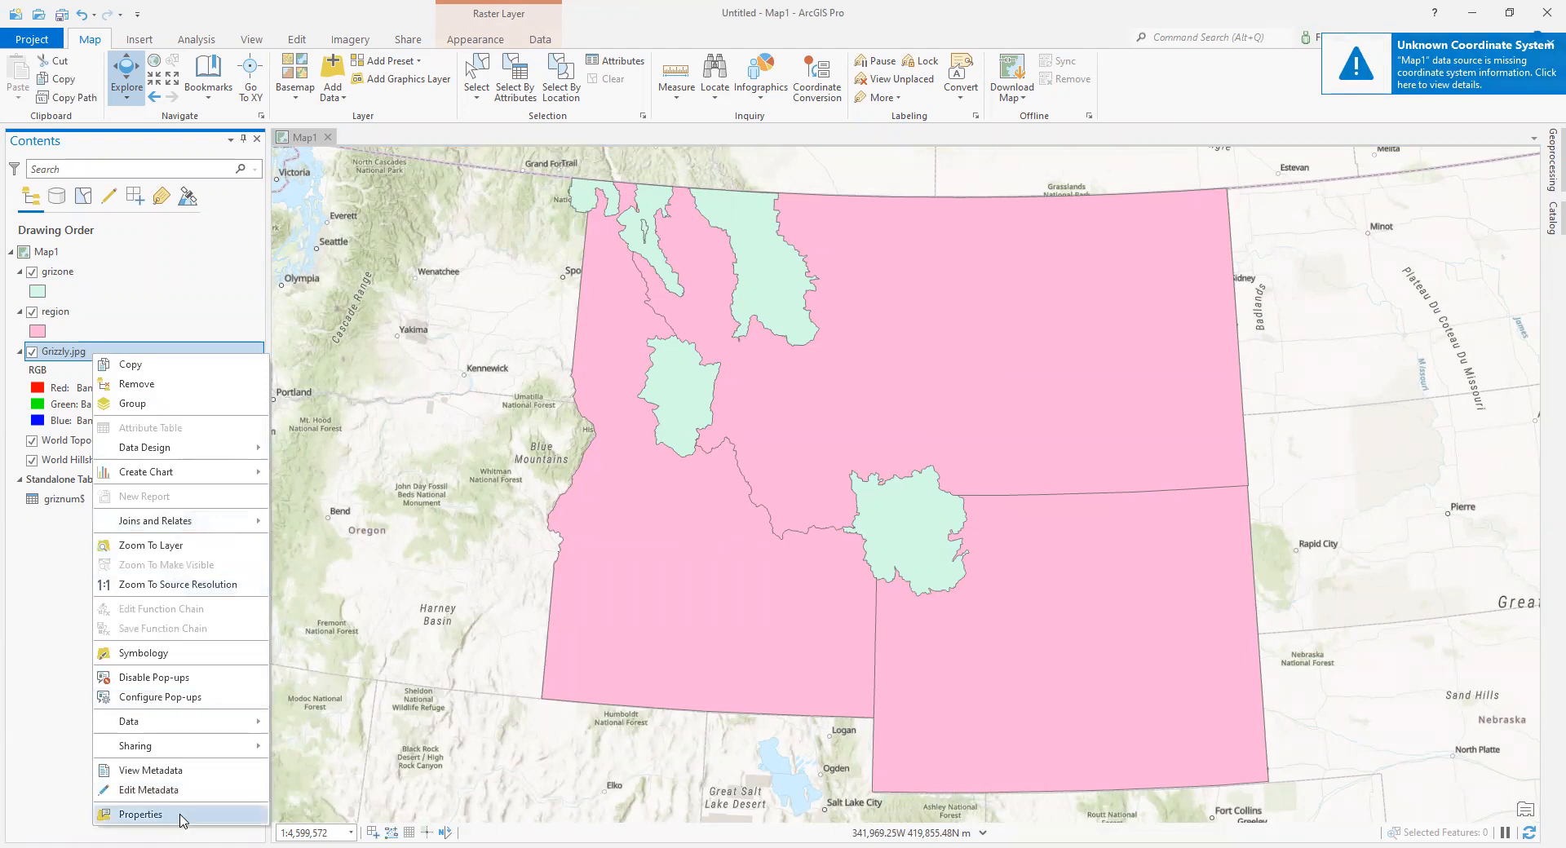
{"action": "left_click", "coordinate": [140, 814]}
{"action": "left_click", "coordinate": [563, 314]}
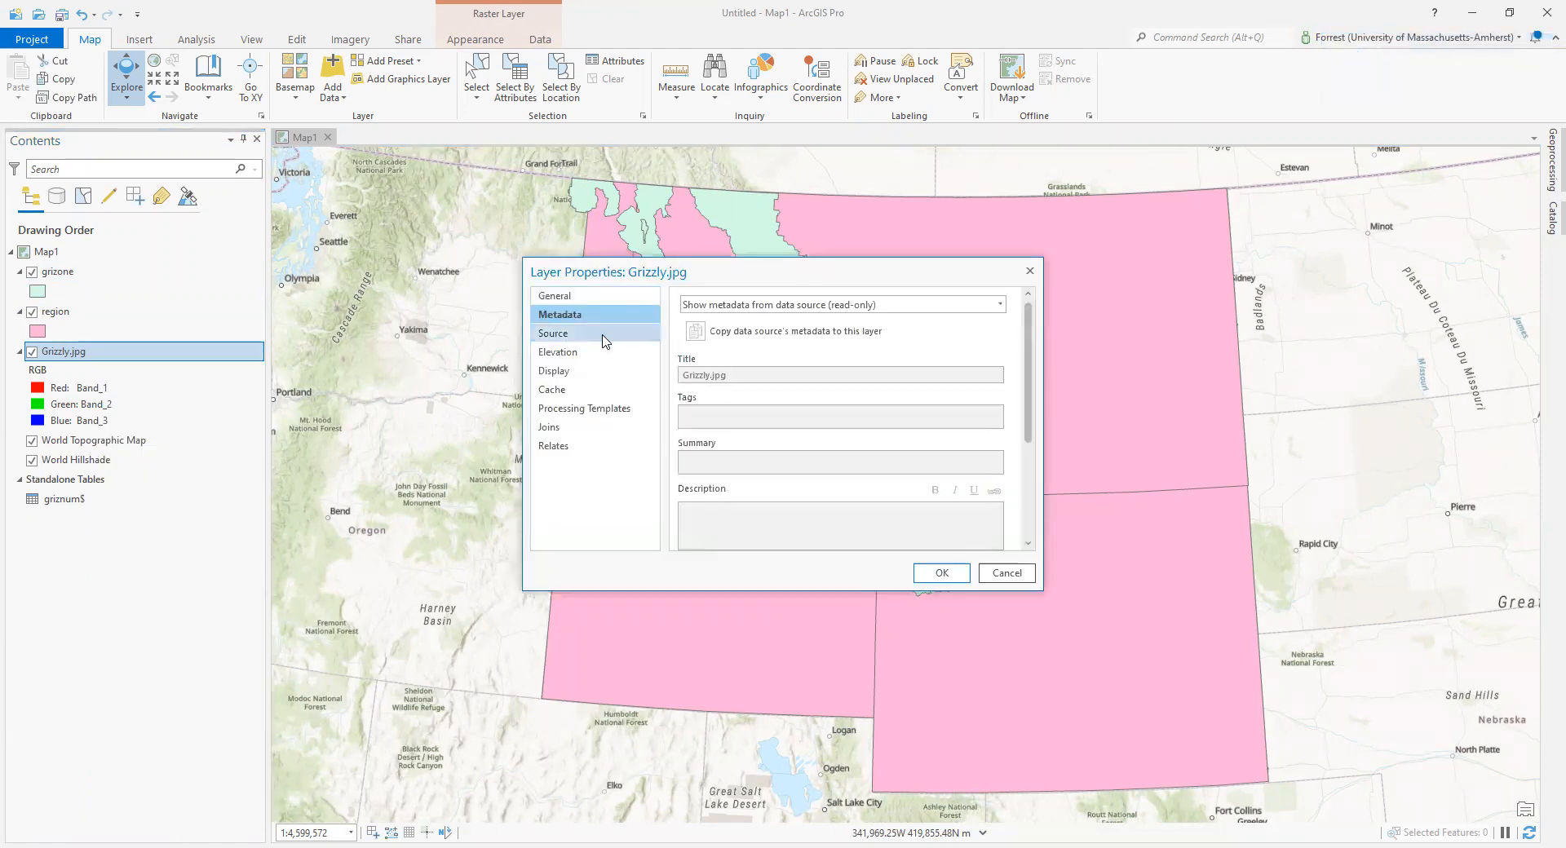
{"action": "left_click", "coordinate": [605, 341]}
{"action": "left_click", "coordinate": [725, 409]}
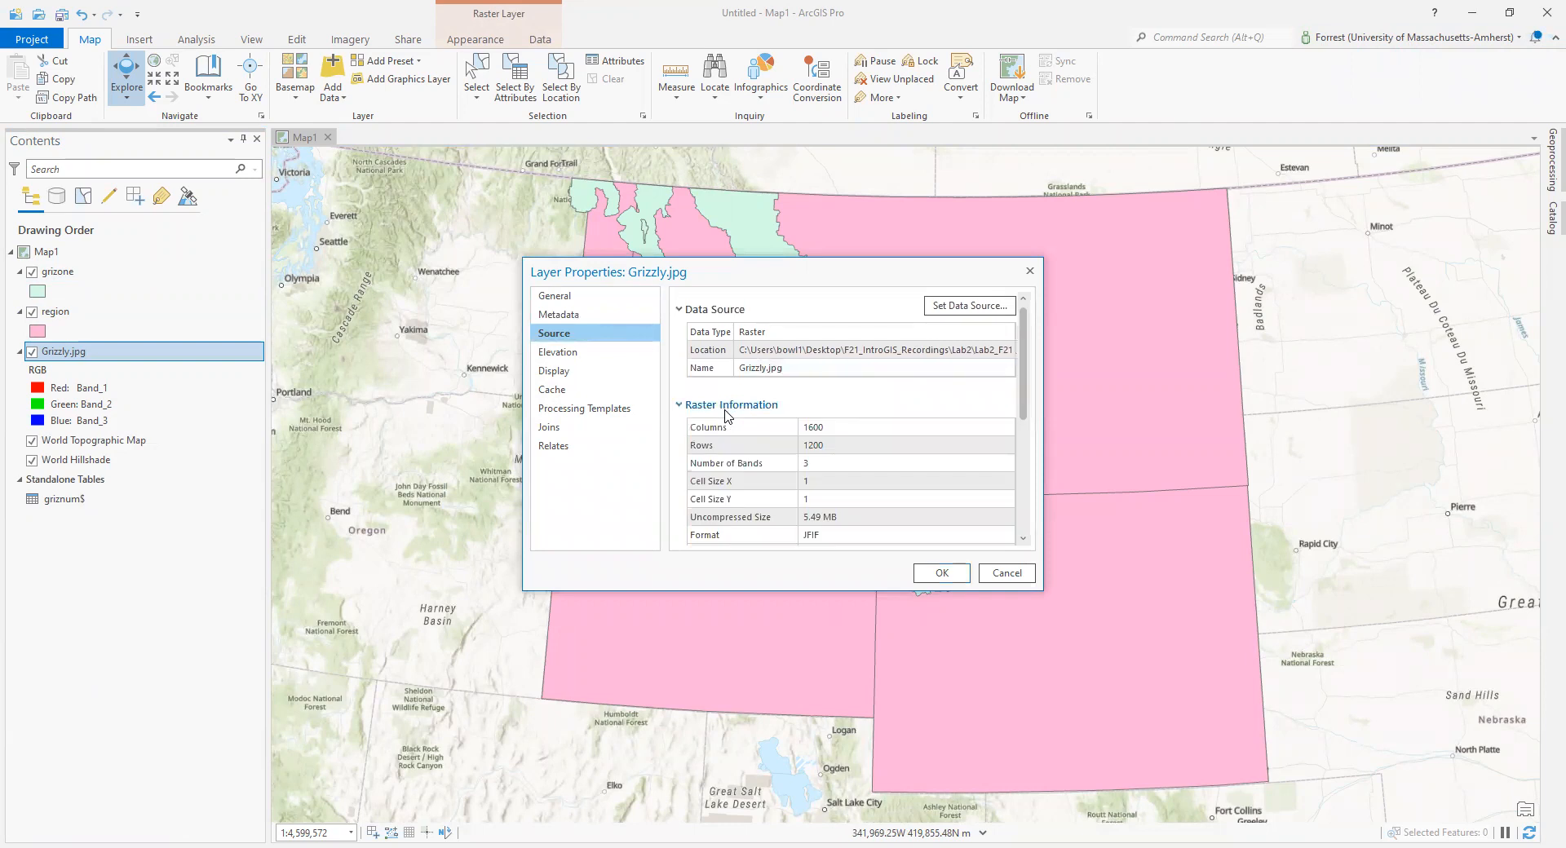
{"action": "scroll", "coordinate": [717, 433], "scroll_direction": "down", "scroll_amount": 3}
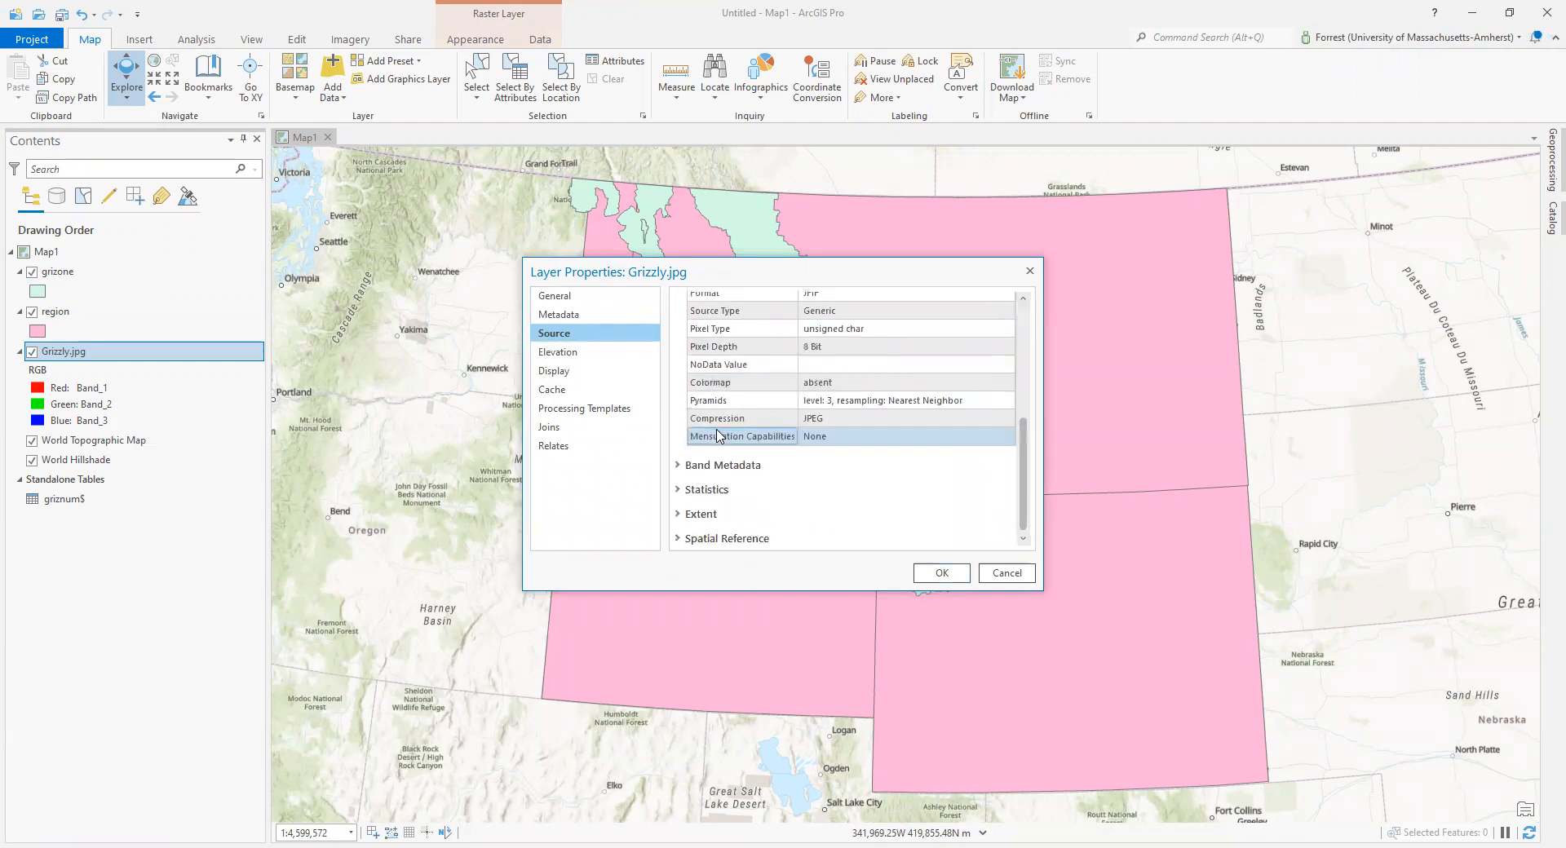
{"action": "left_click", "coordinate": [730, 540]}
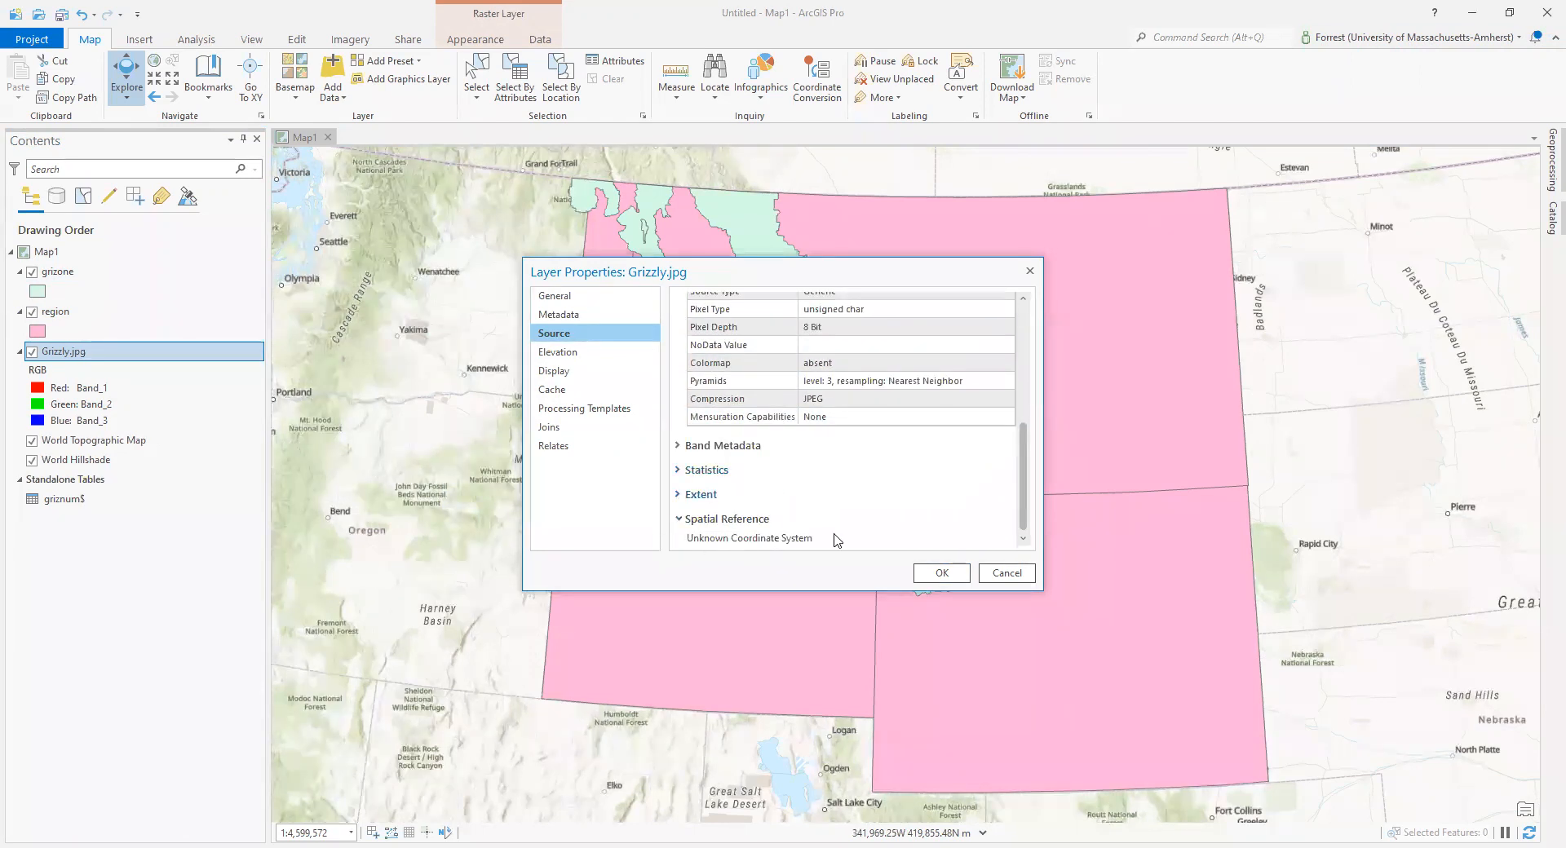
{"action": "left_click", "coordinate": [1003, 573]}
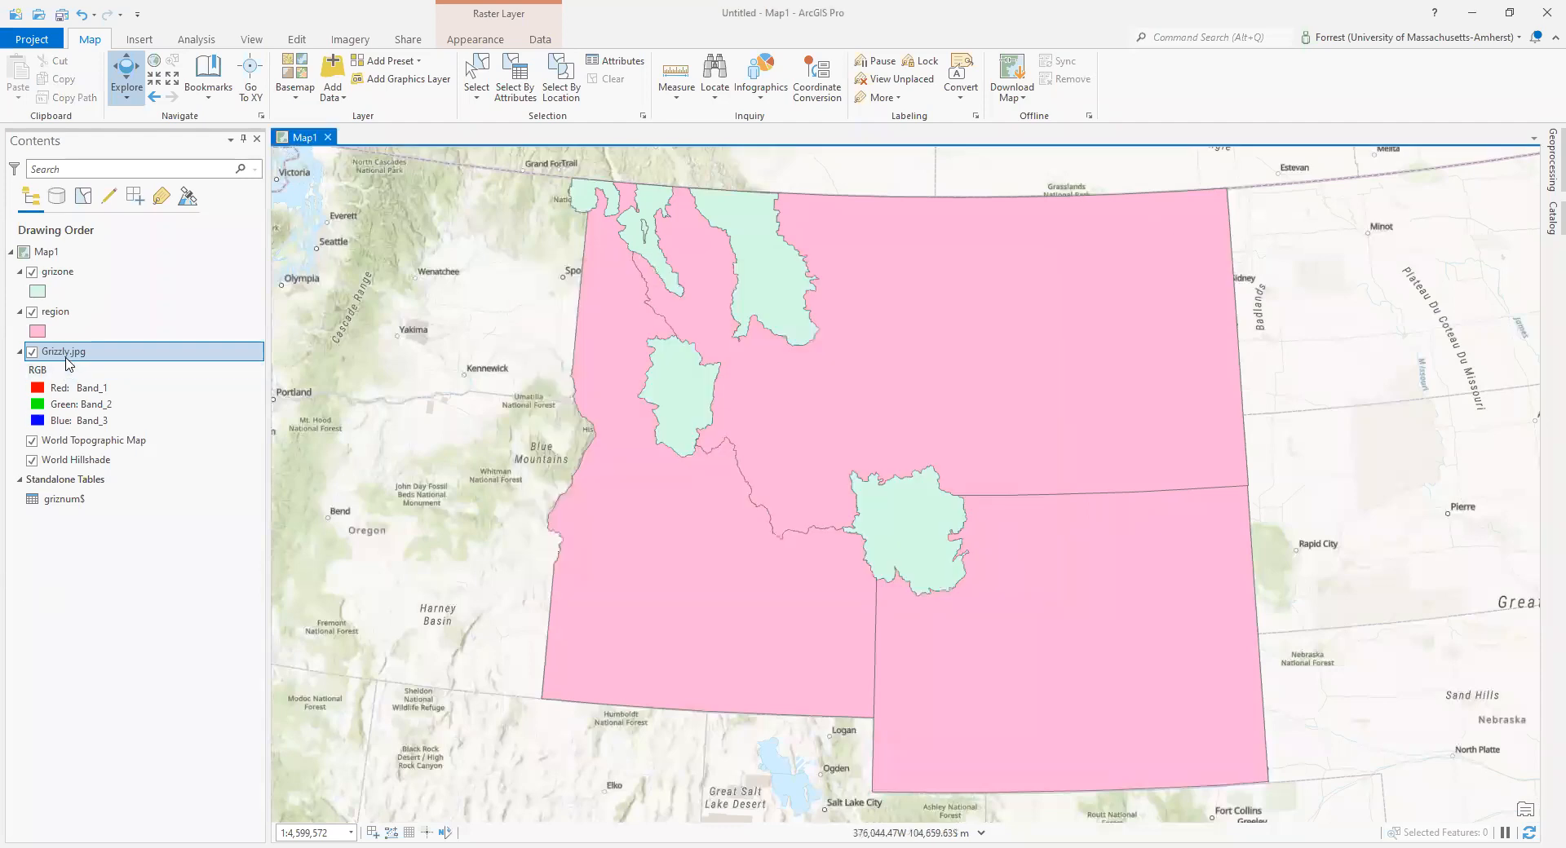
Step: Zoom to the Grizzly.jpg layer and examine where the image lies relative to the region and recovery zones
{"action": "right_click", "coordinate": [69, 358]}
{"action": "left_click", "coordinate": [162, 559]}
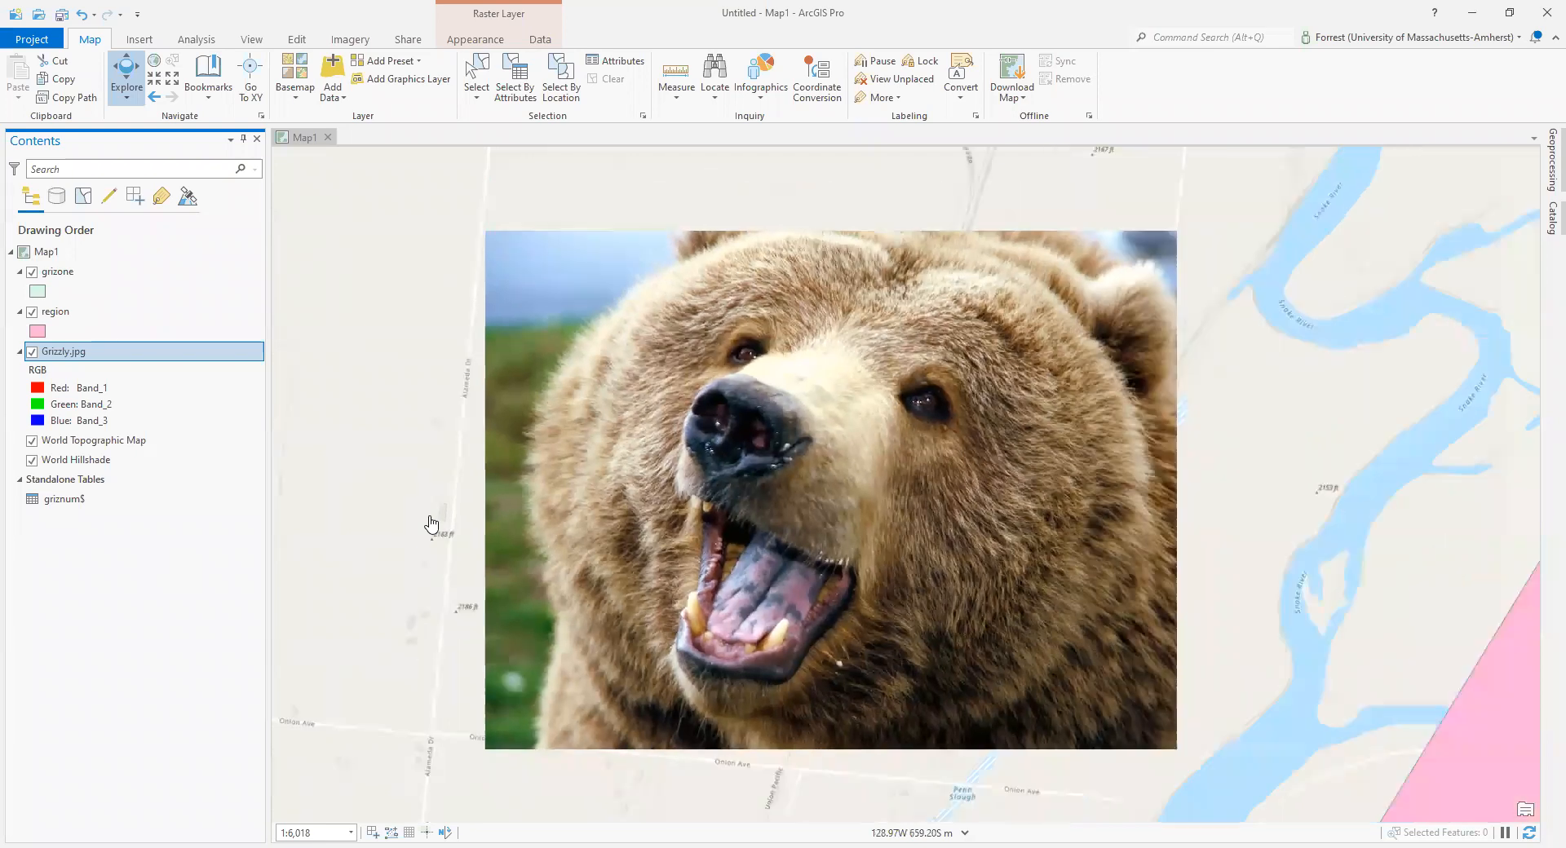
{"action": "scroll", "coordinate": [430, 524], "scroll_direction": "down", "scroll_amount": 4}
{"action": "scroll", "coordinate": [432, 524], "scroll_direction": "down", "scroll_amount": 4}
{"action": "left_click_drag", "start_coordinate": [452, 435], "coordinate": [779, 508]}
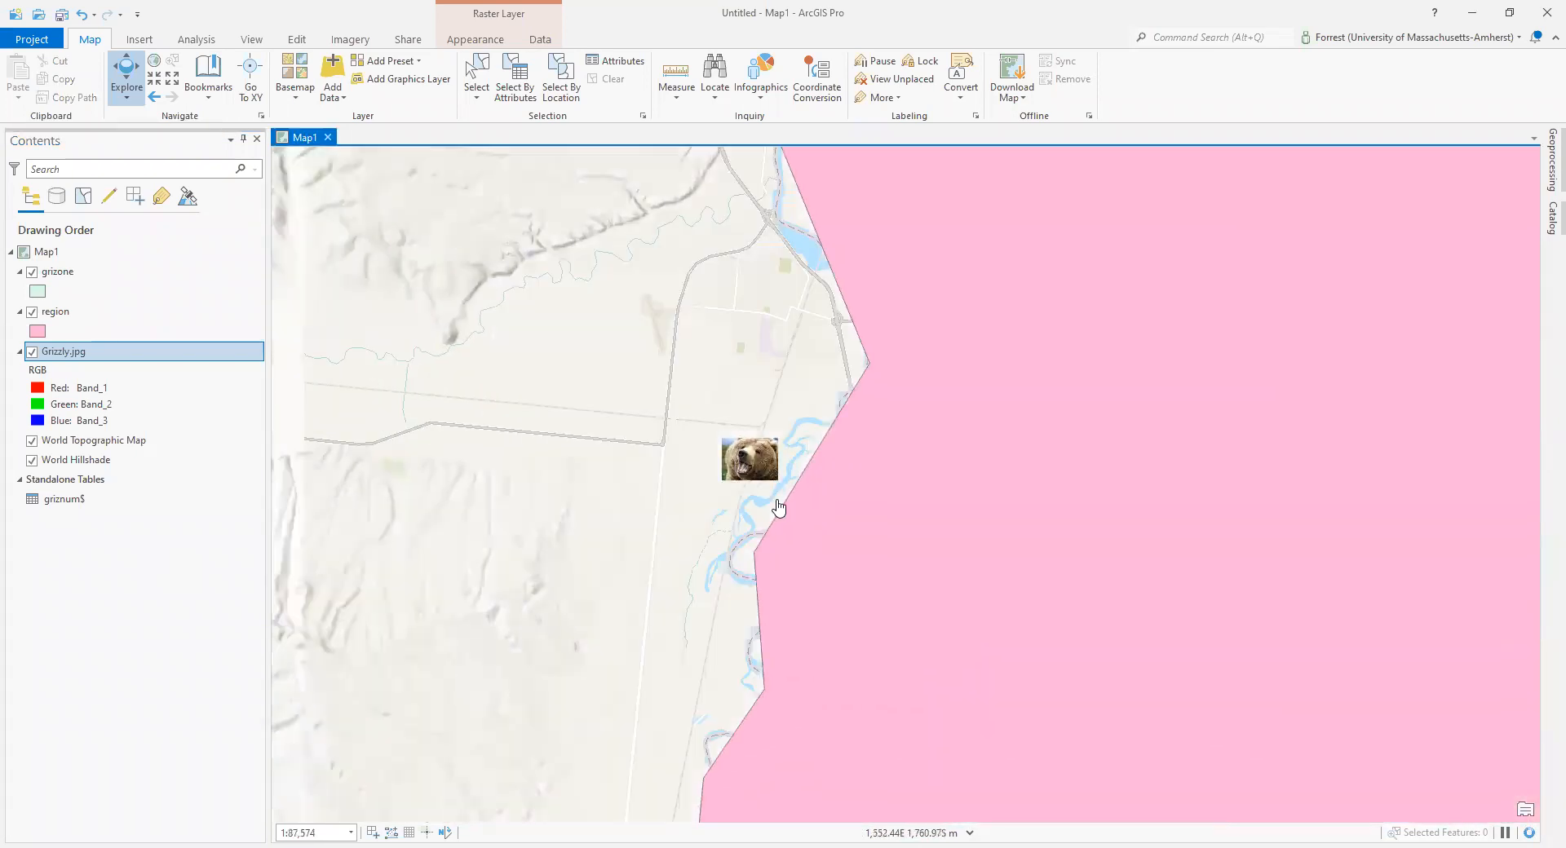
{"action": "scroll", "coordinate": [778, 508], "scroll_direction": "down", "scroll_amount": 4}
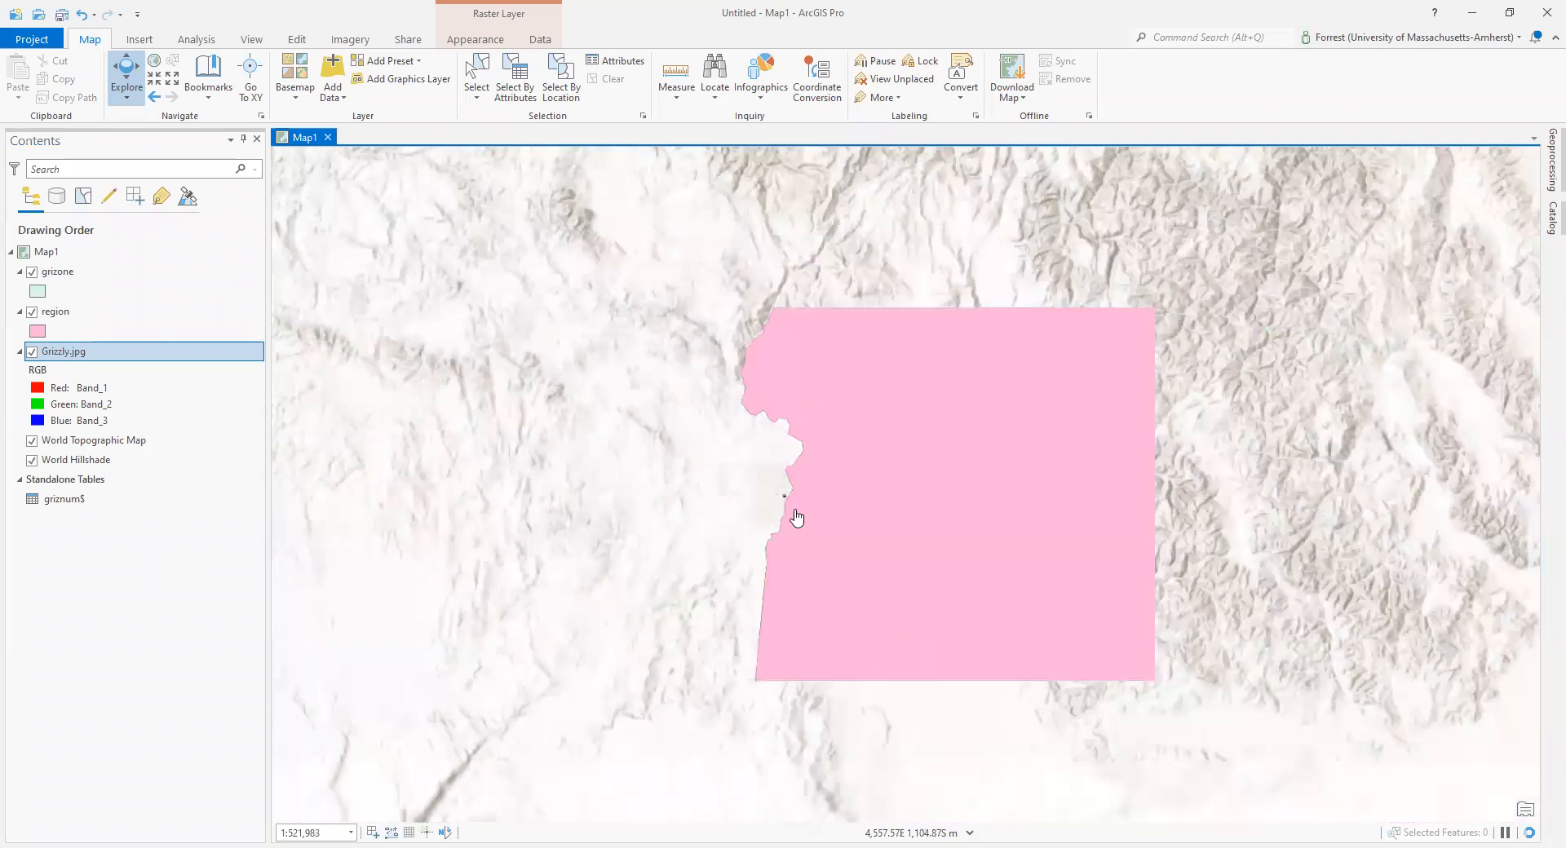
{"action": "scroll", "coordinate": [798, 517], "scroll_direction": "down", "scroll_amount": 6}
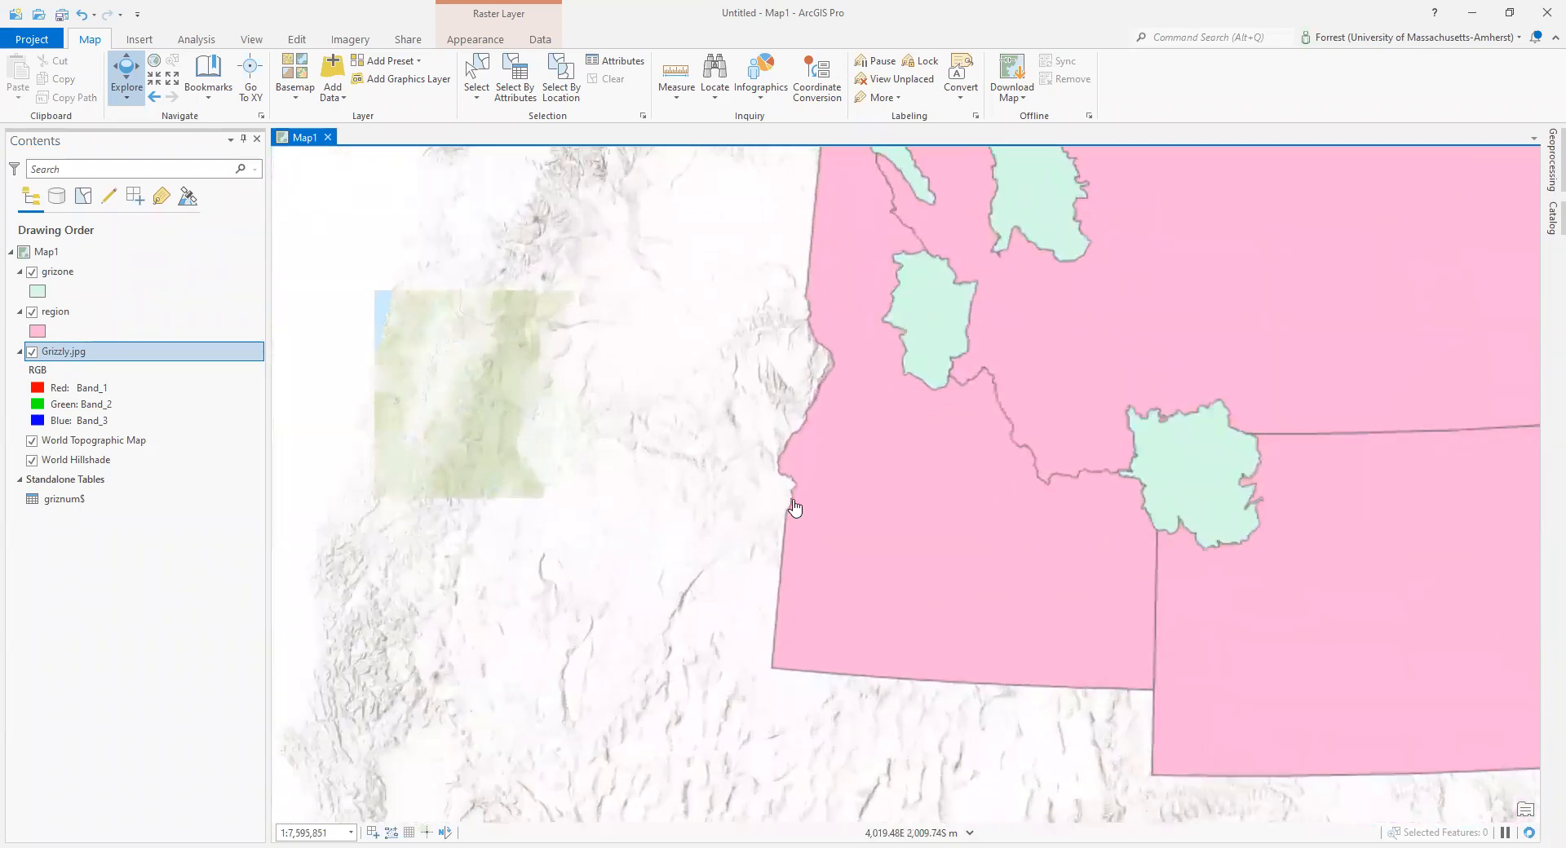
{"action": "scroll", "coordinate": [796, 507], "scroll_direction": "up", "scroll_amount": 11}
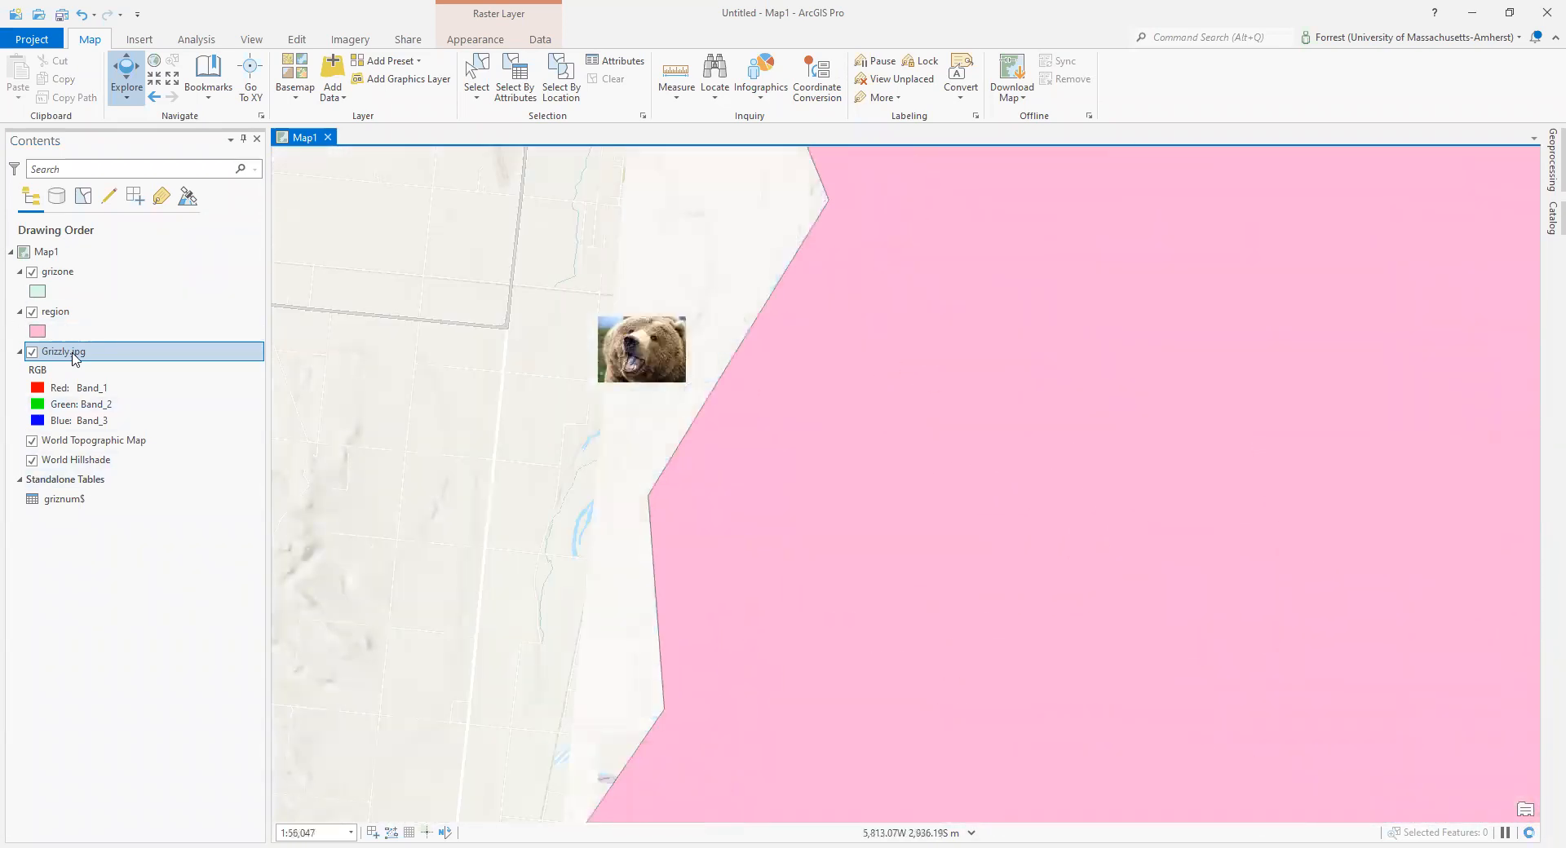
Step: Remove the Grizzly.jpg layer from the map
{"action": "right_click", "coordinate": [75, 352]}
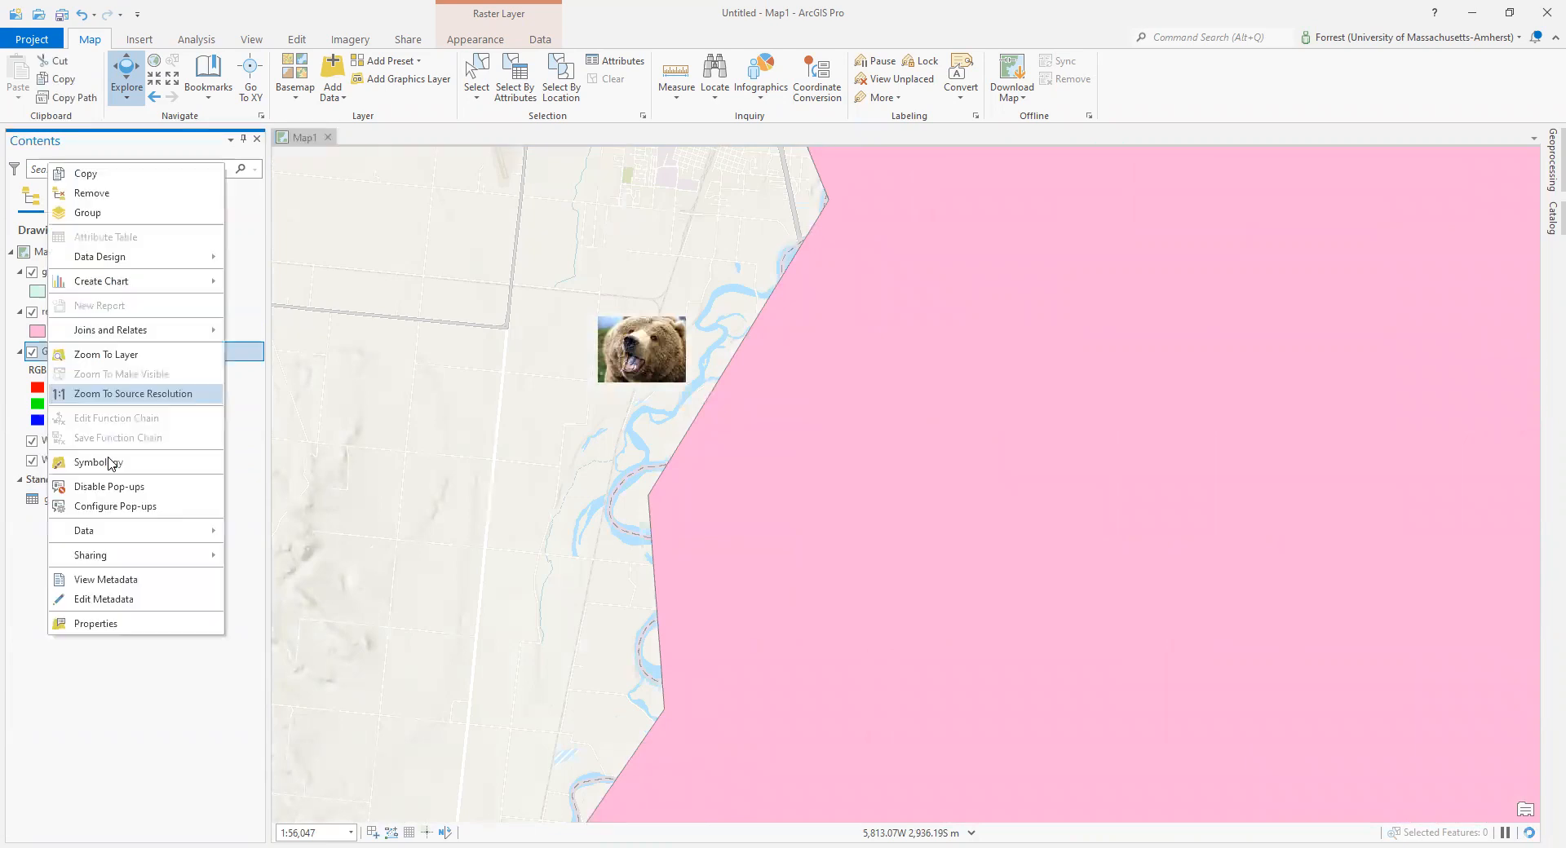
{"action": "left_click", "coordinate": [108, 194]}
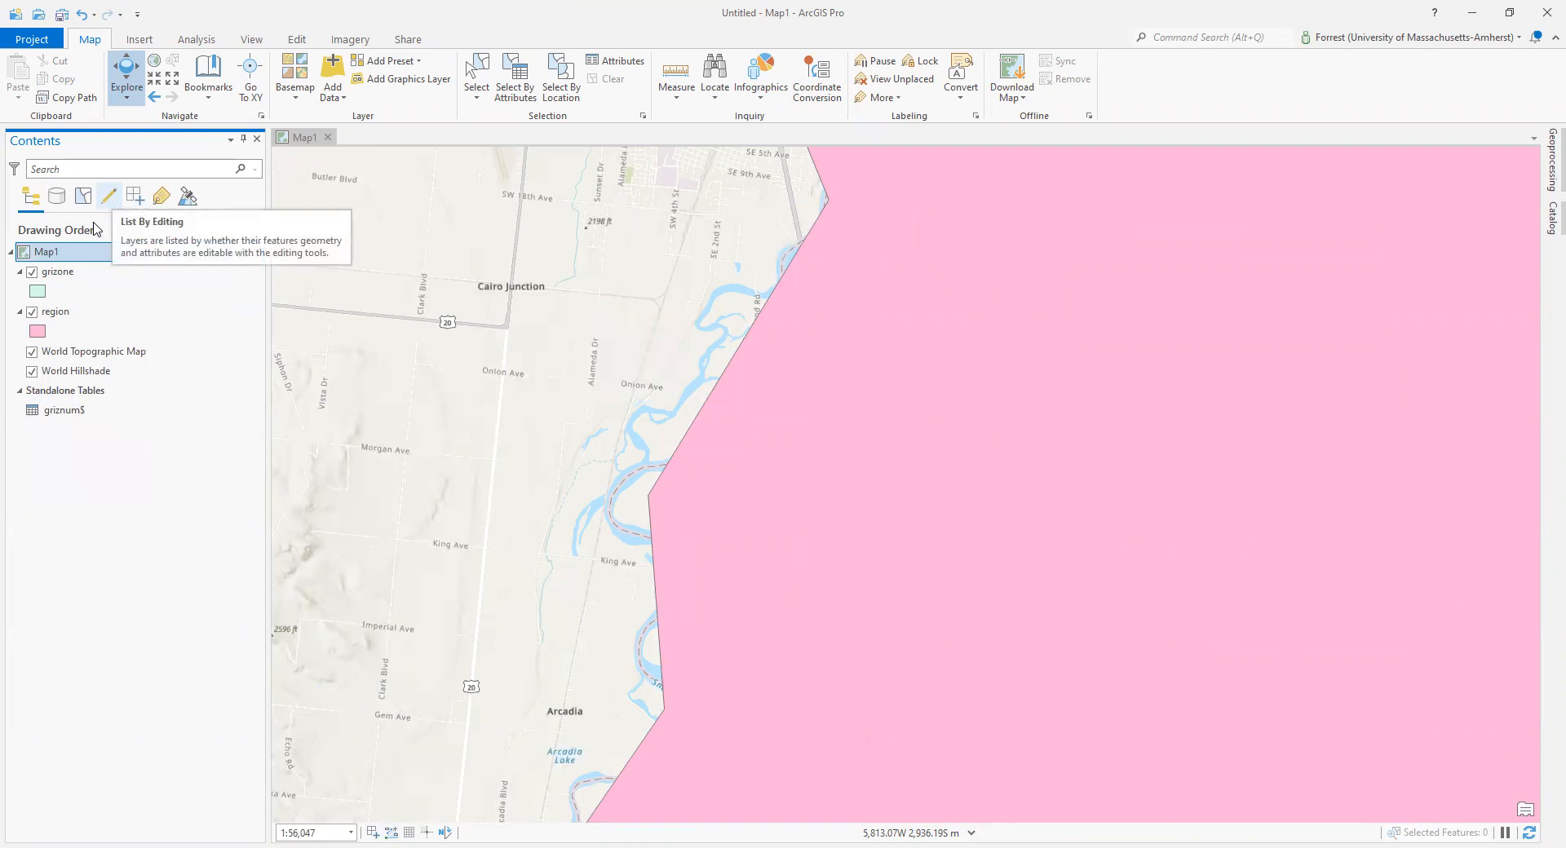
Step: Create a new ANSI portrait layout at Letter size, 8.5 x 11 inches
{"action": "scroll", "coordinate": [482, 365], "scroll_direction": "down", "scroll_amount": 2}
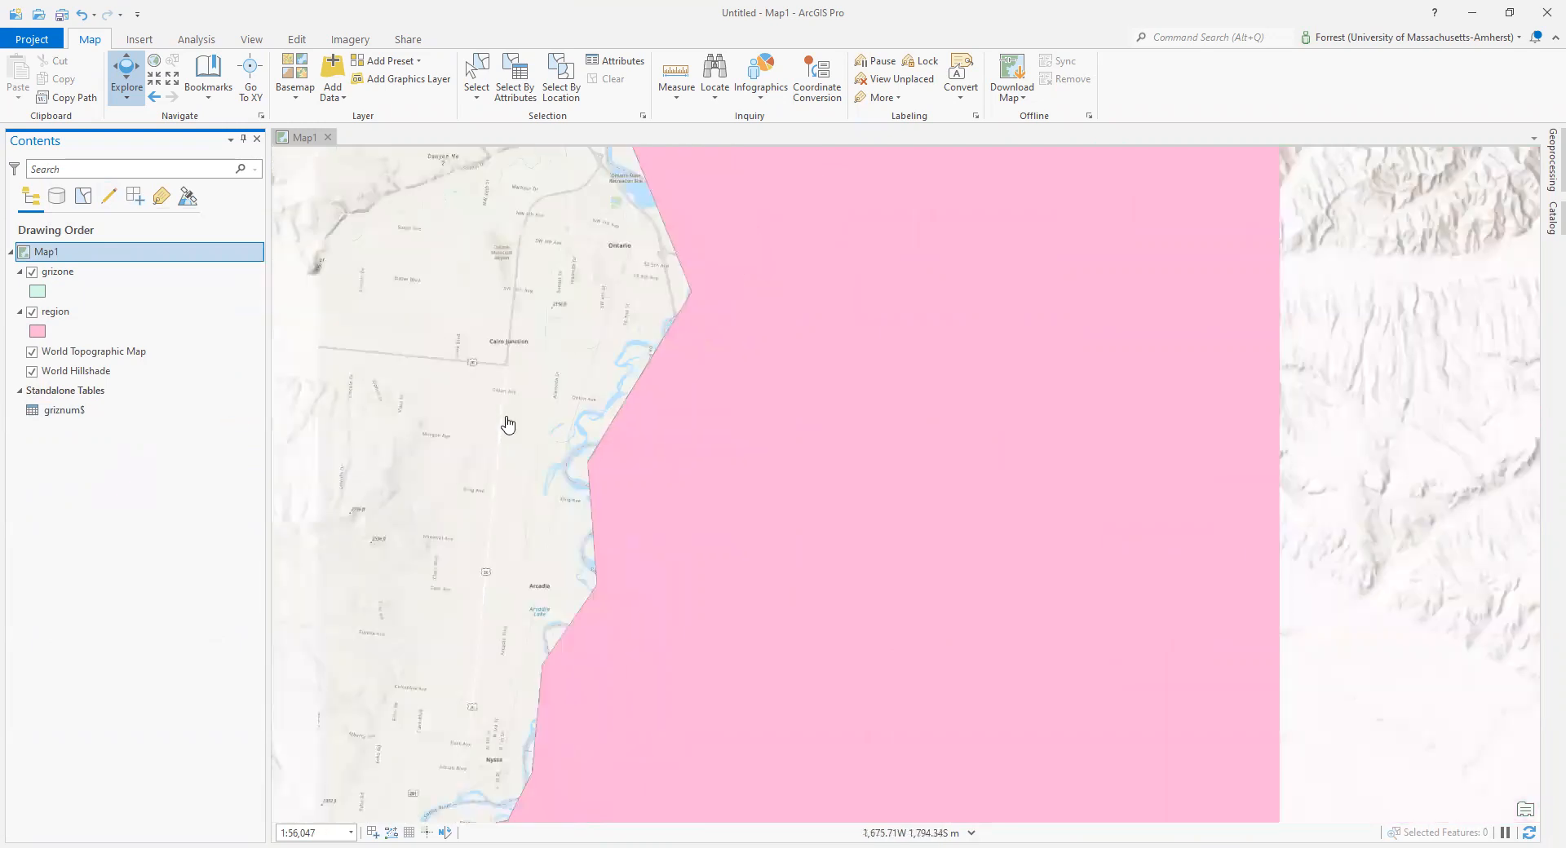
{"action": "scroll", "coordinate": [507, 426], "scroll_direction": "up", "scroll_amount": 8}
{"action": "scroll", "coordinate": [653, 496], "scroll_direction": "down", "scroll_amount": 2}
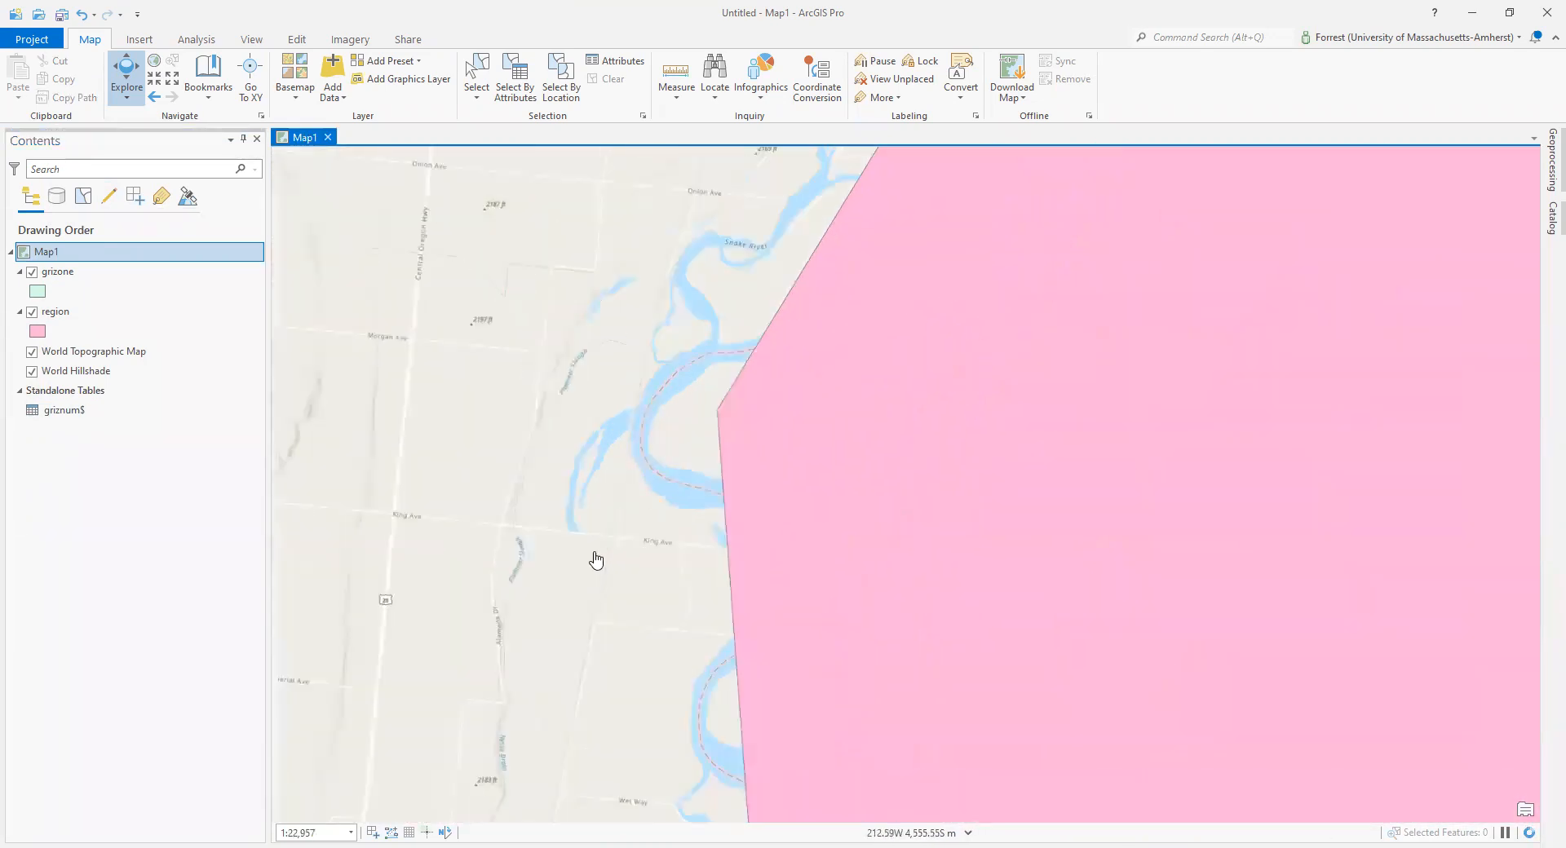
{"action": "scroll", "coordinate": [595, 560], "scroll_direction": "down", "scroll_amount": 10}
{"action": "scroll", "coordinate": [845, 642], "scroll_direction": "down", "scroll_amount": 3}
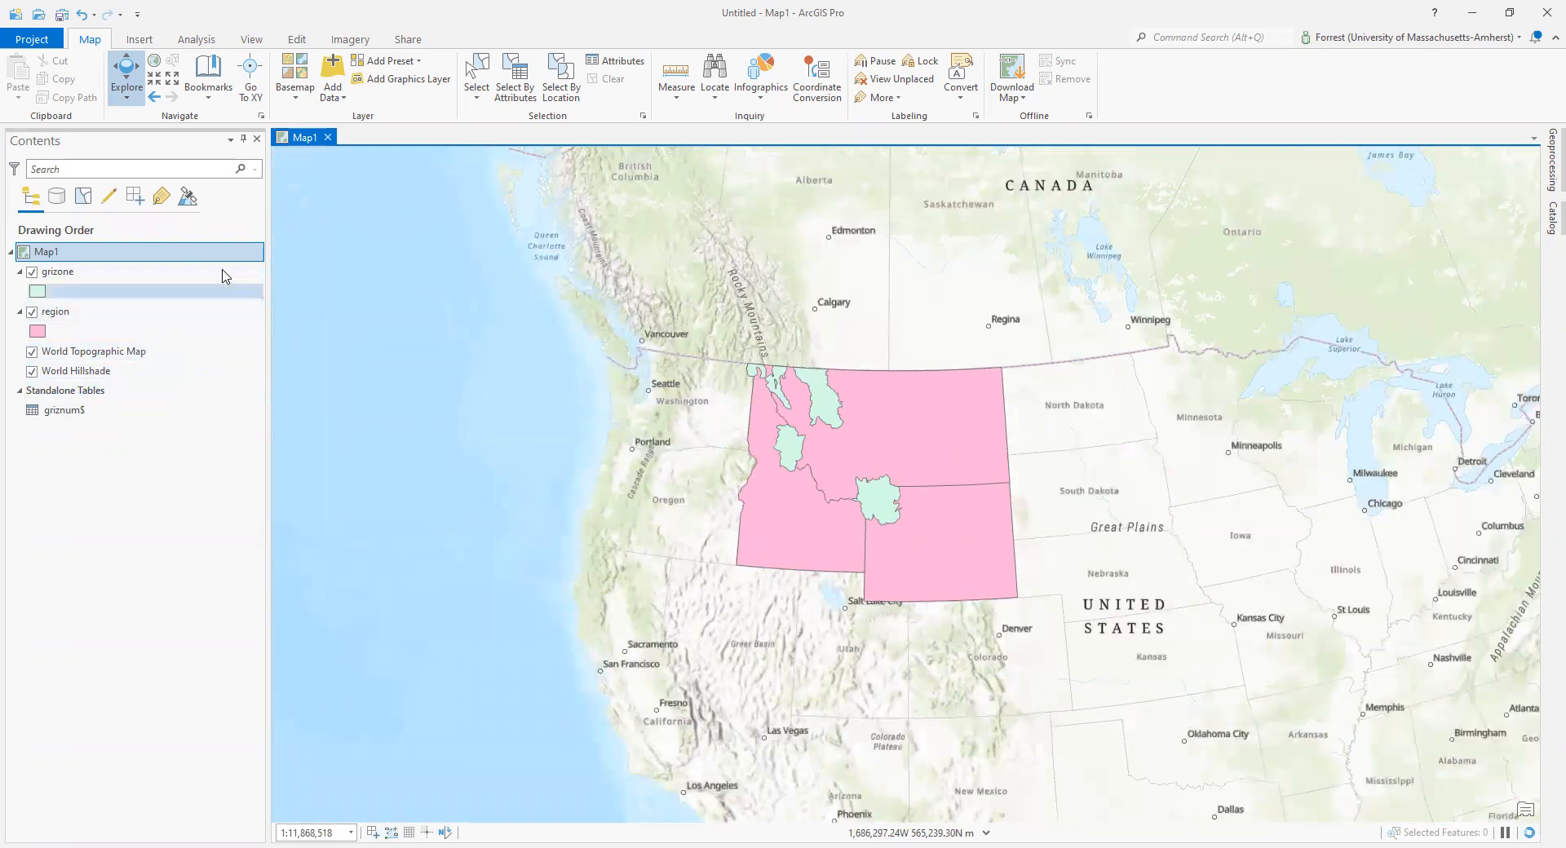
{"action": "left_click", "coordinate": [139, 41]}
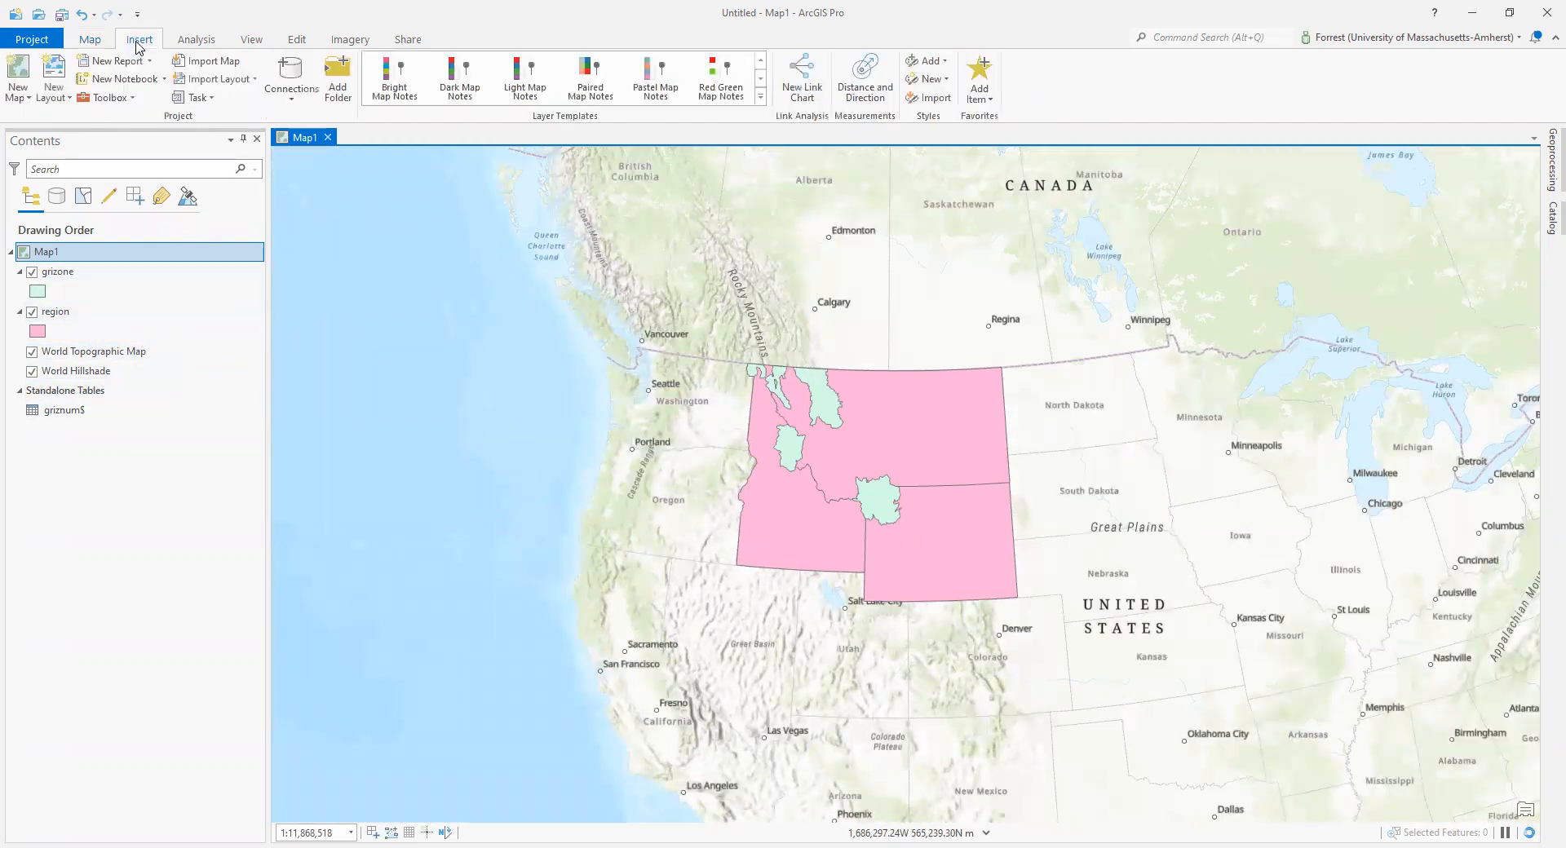
{"action": "left_click", "coordinate": [45, 75]}
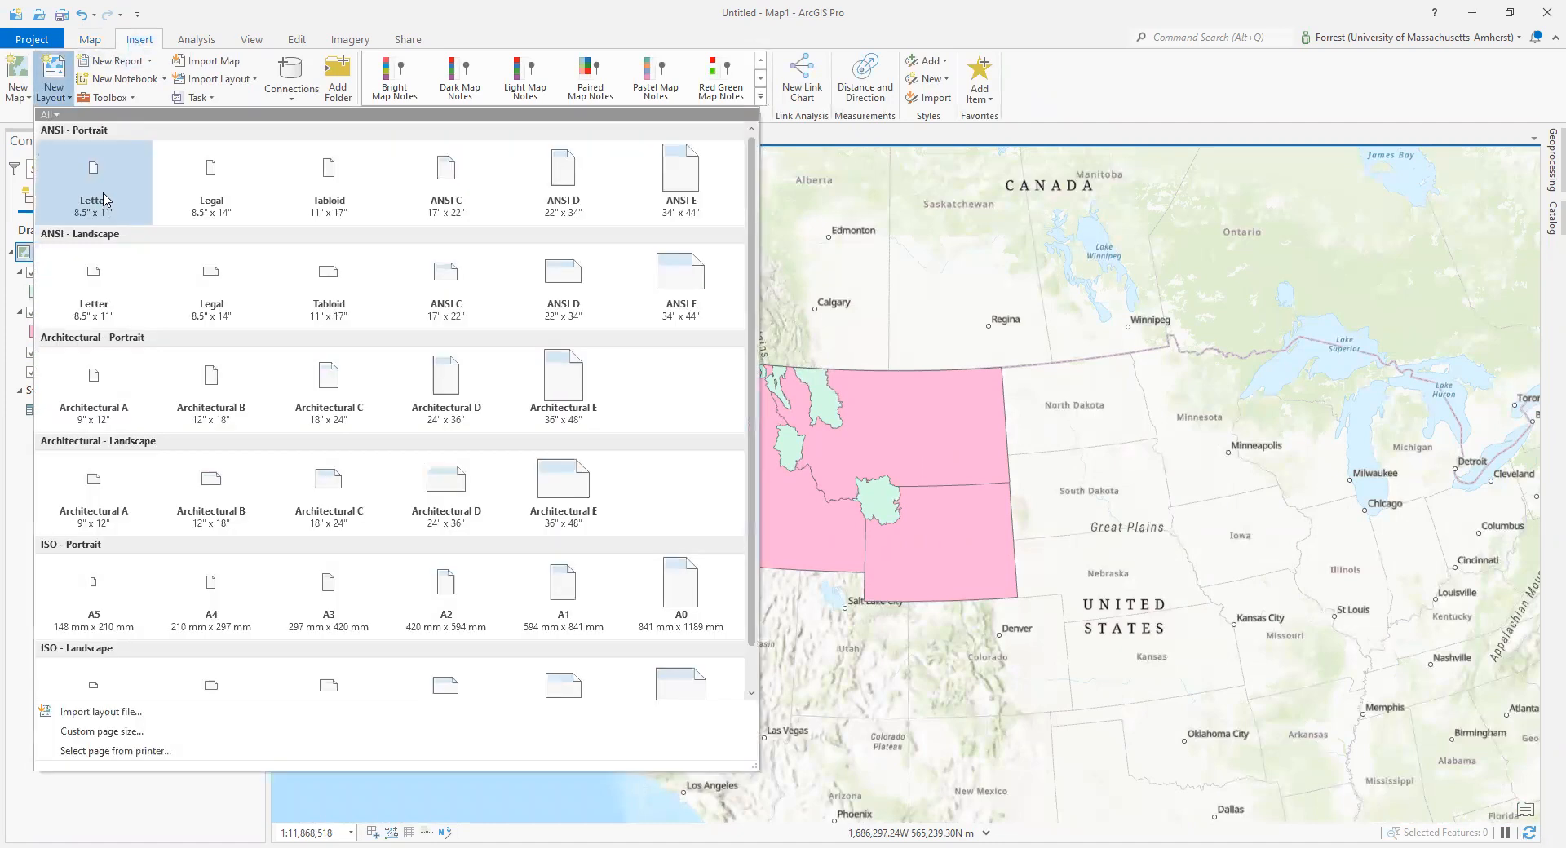
{"action": "left_click", "coordinate": [97, 181]}
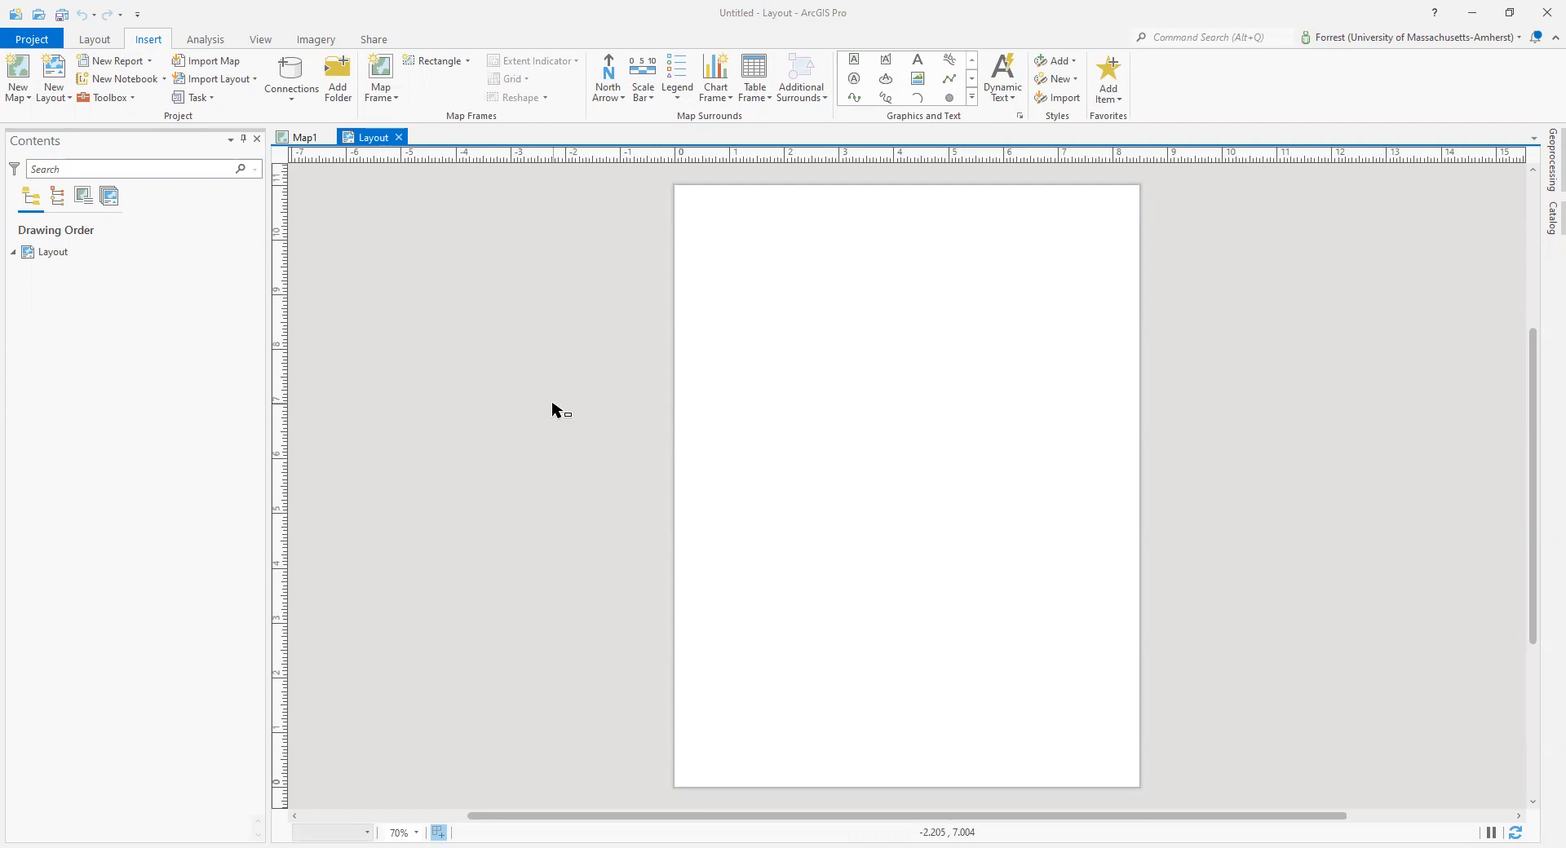
Step: Add a map frame of Map1 from the upper-left corner of the layout page, about 6.7 by 5.8 inches
{"action": "left_click", "coordinate": [377, 79]}
{"action": "left_click", "coordinate": [542, 313]}
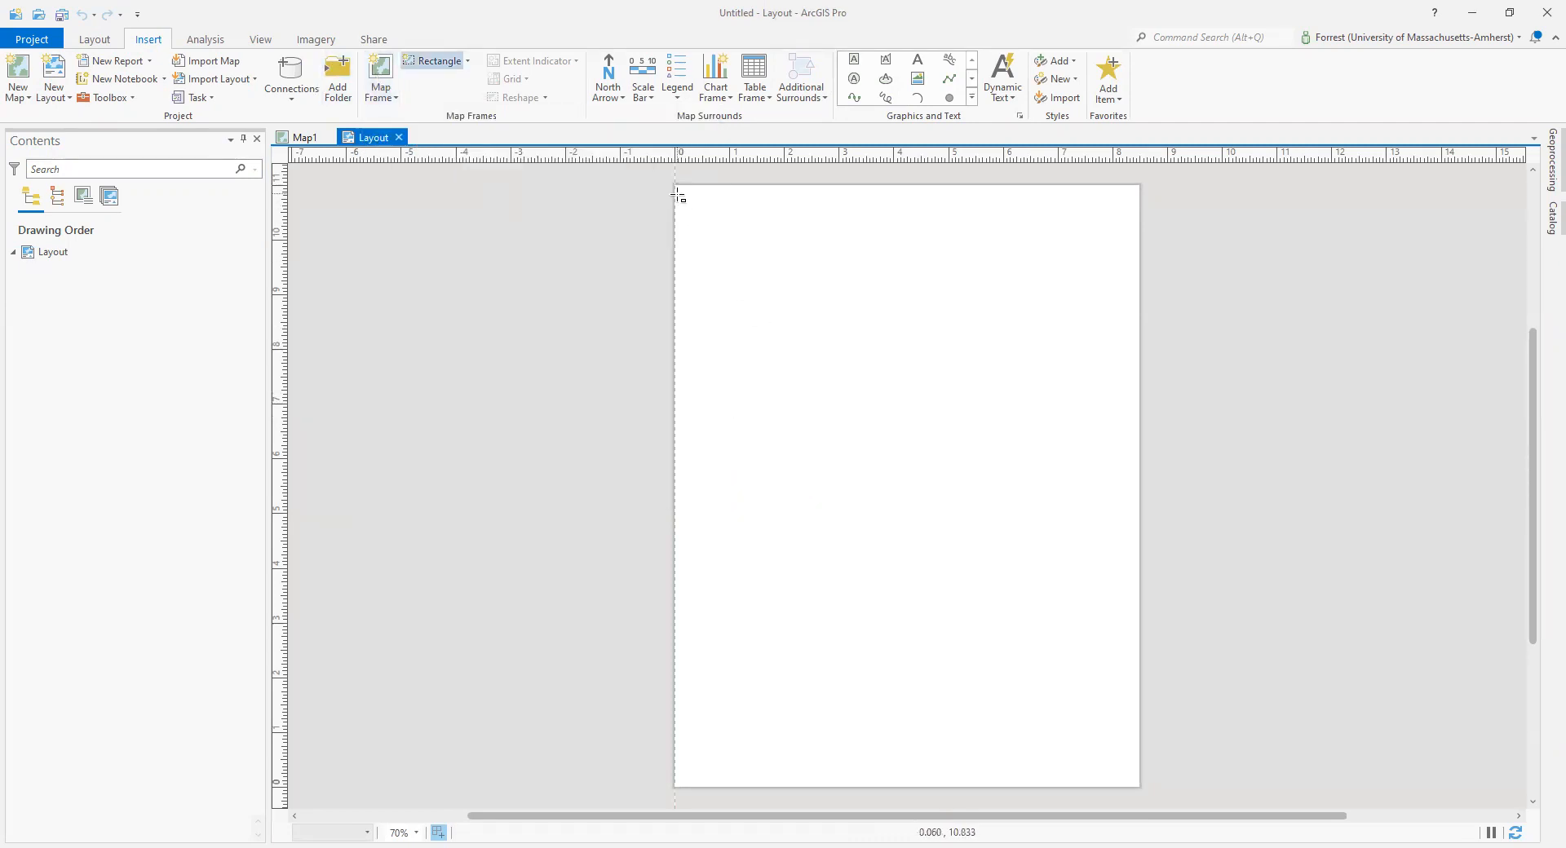
{"action": "left_click_drag", "start_coordinate": [680, 185], "coordinate": [1041, 505]}
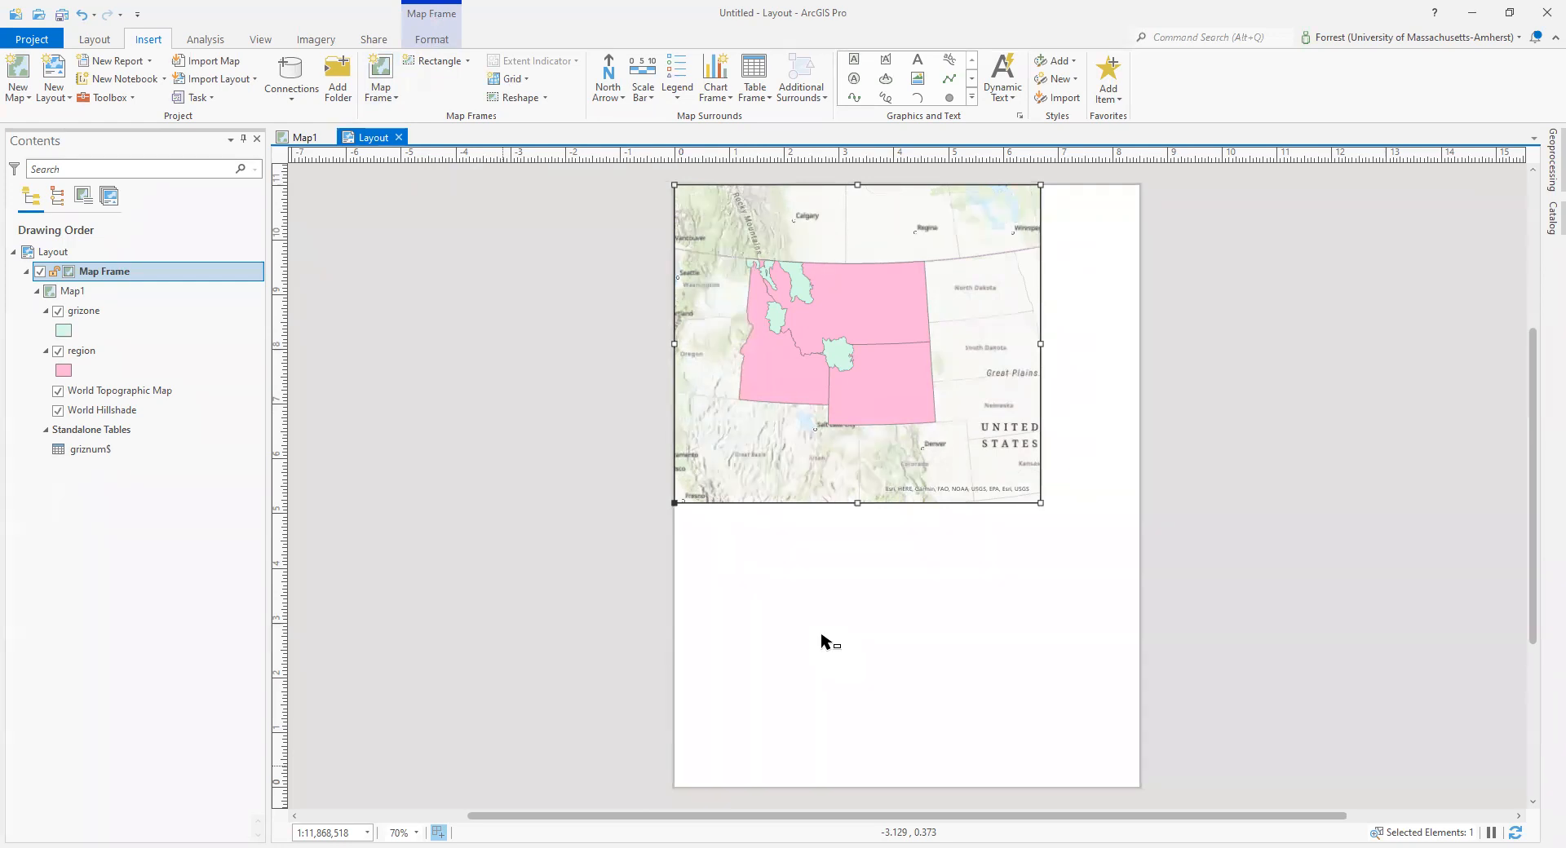
Step: Switch to the Pro_Lab2_F21 document in Word and review the map requirements for both map frames, then return to ArcGIS Pro
{"action": "key", "text": "alt+Tab"}
{"action": "left_click_drag", "start_coordinate": [599, 319], "coordinate": [865, 343]}
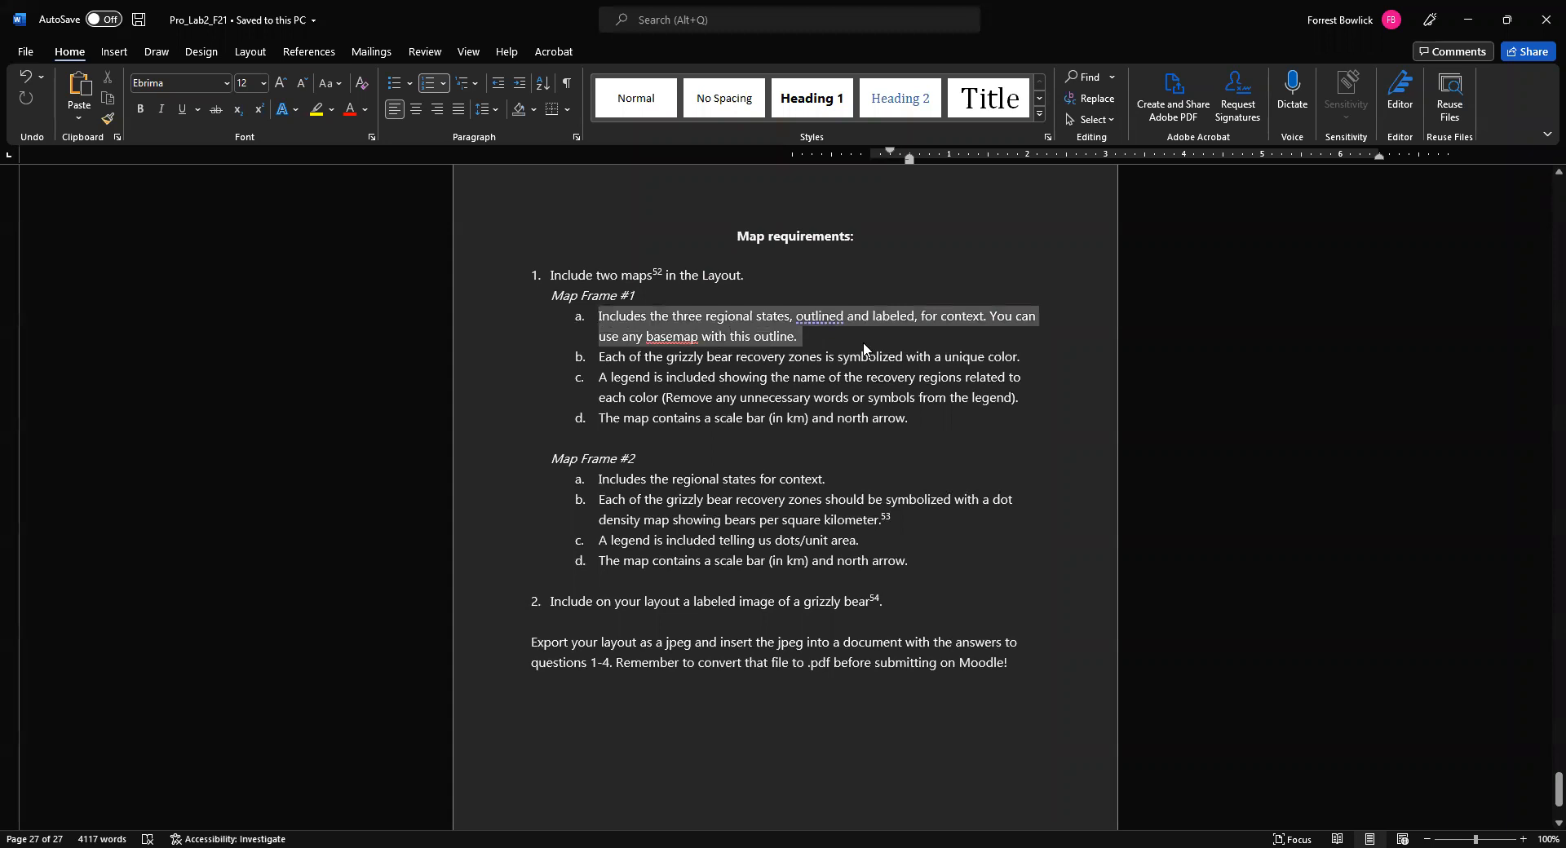
{"action": "left_click", "coordinate": [866, 359]}
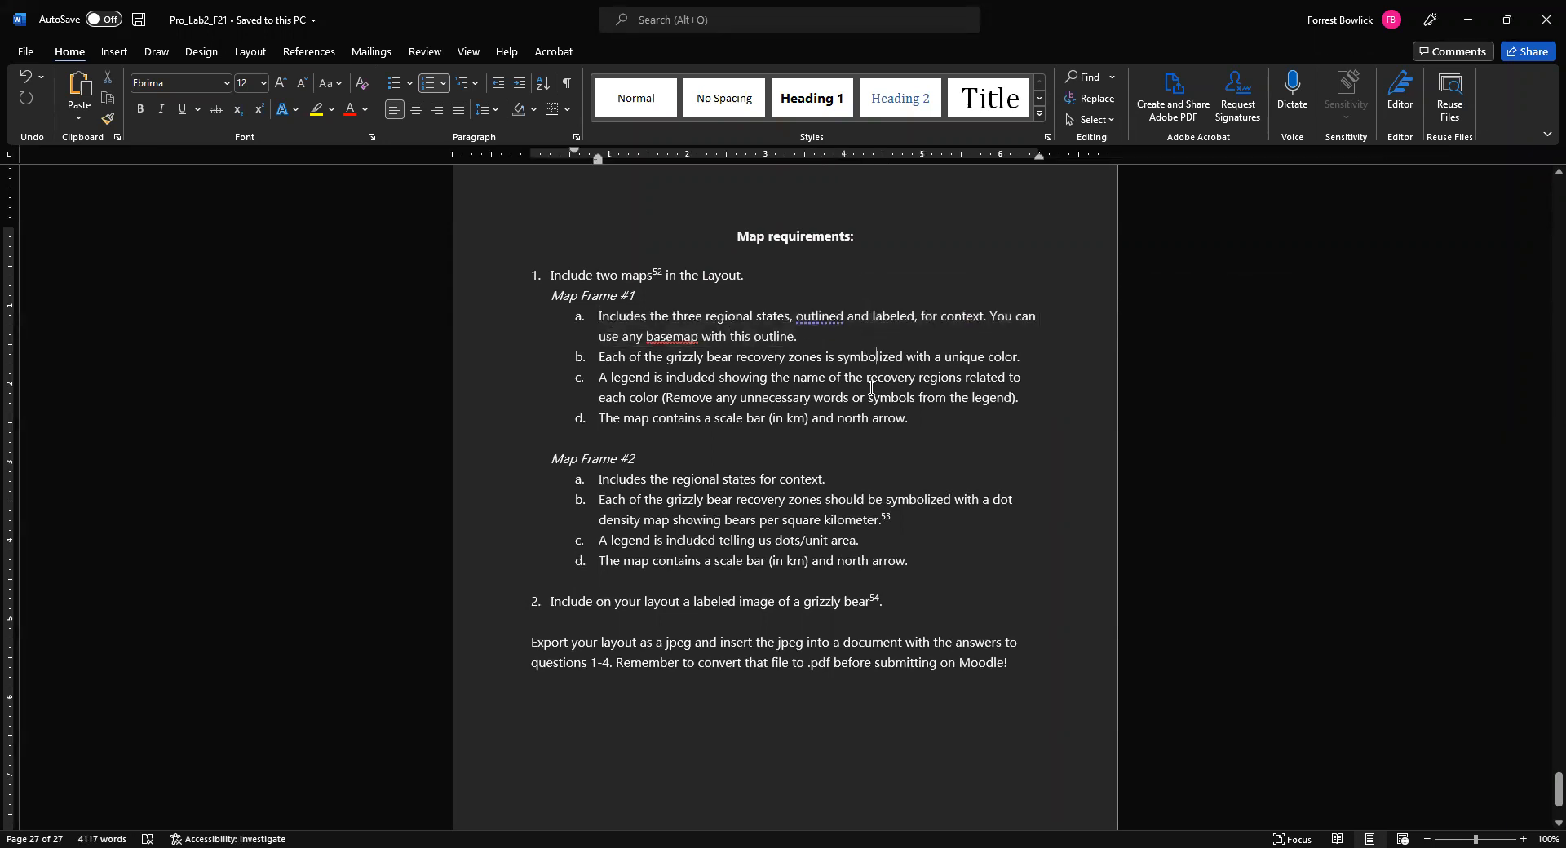
{"action": "left_click_drag", "start_coordinate": [1034, 405], "coordinate": [604, 390]}
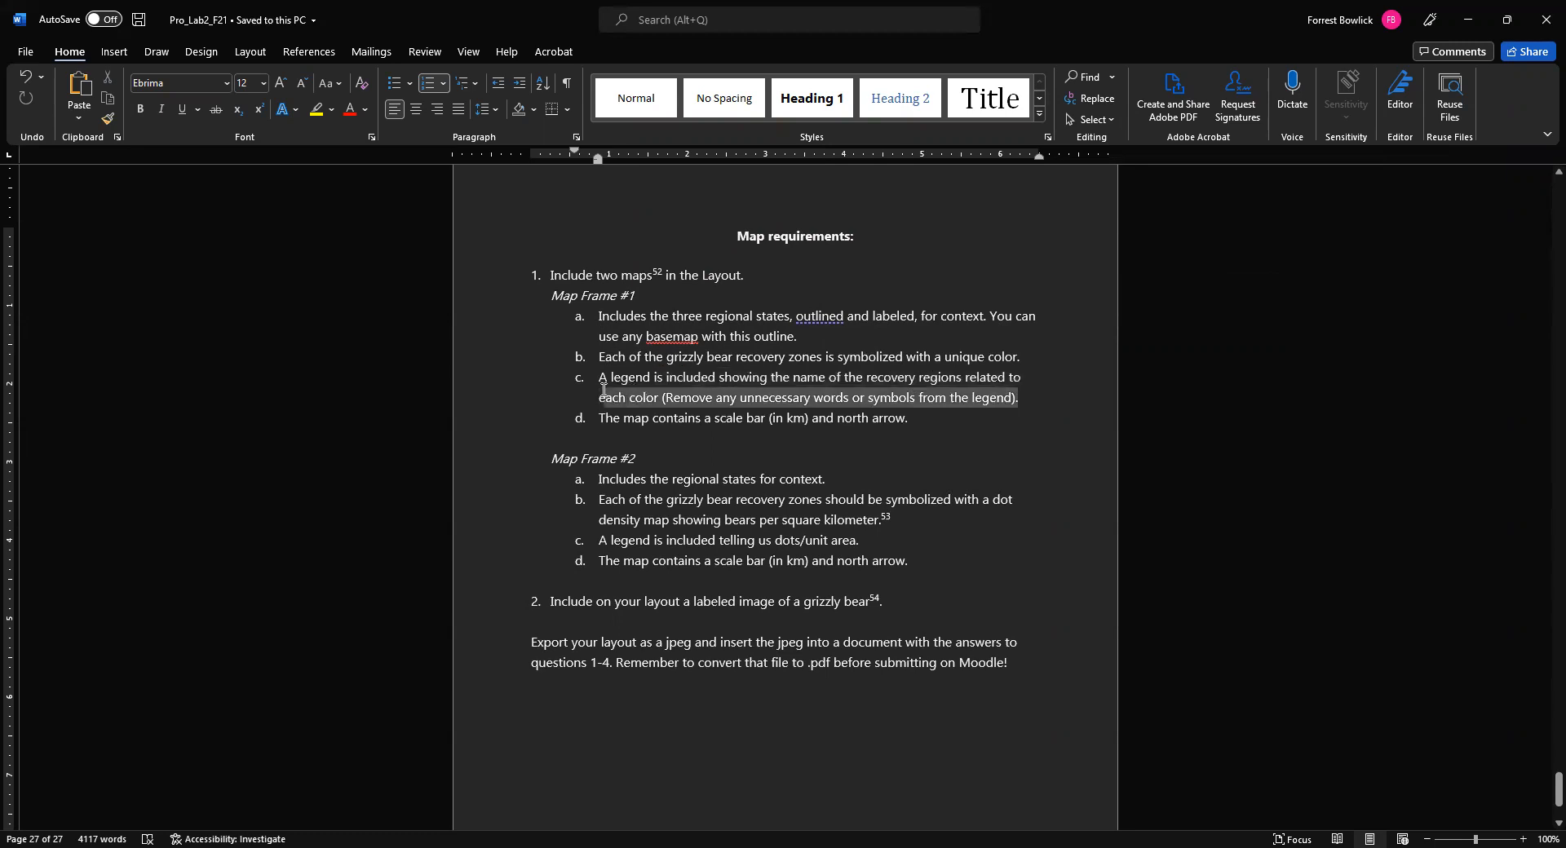
{"action": "left_click", "coordinate": [644, 421]}
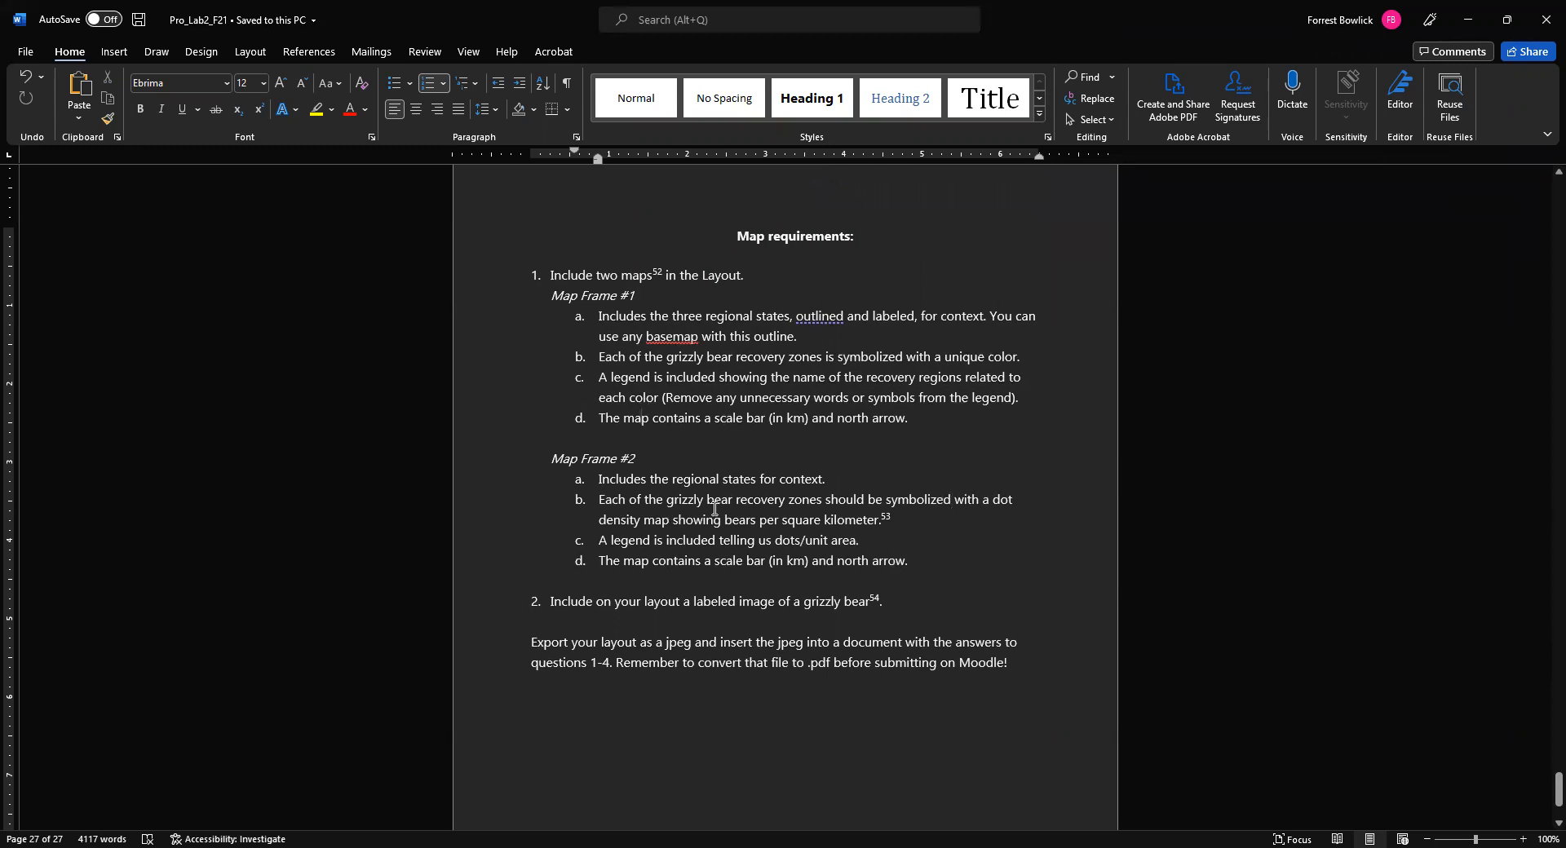
{"action": "mouse_move", "coordinate": [850, 520]}
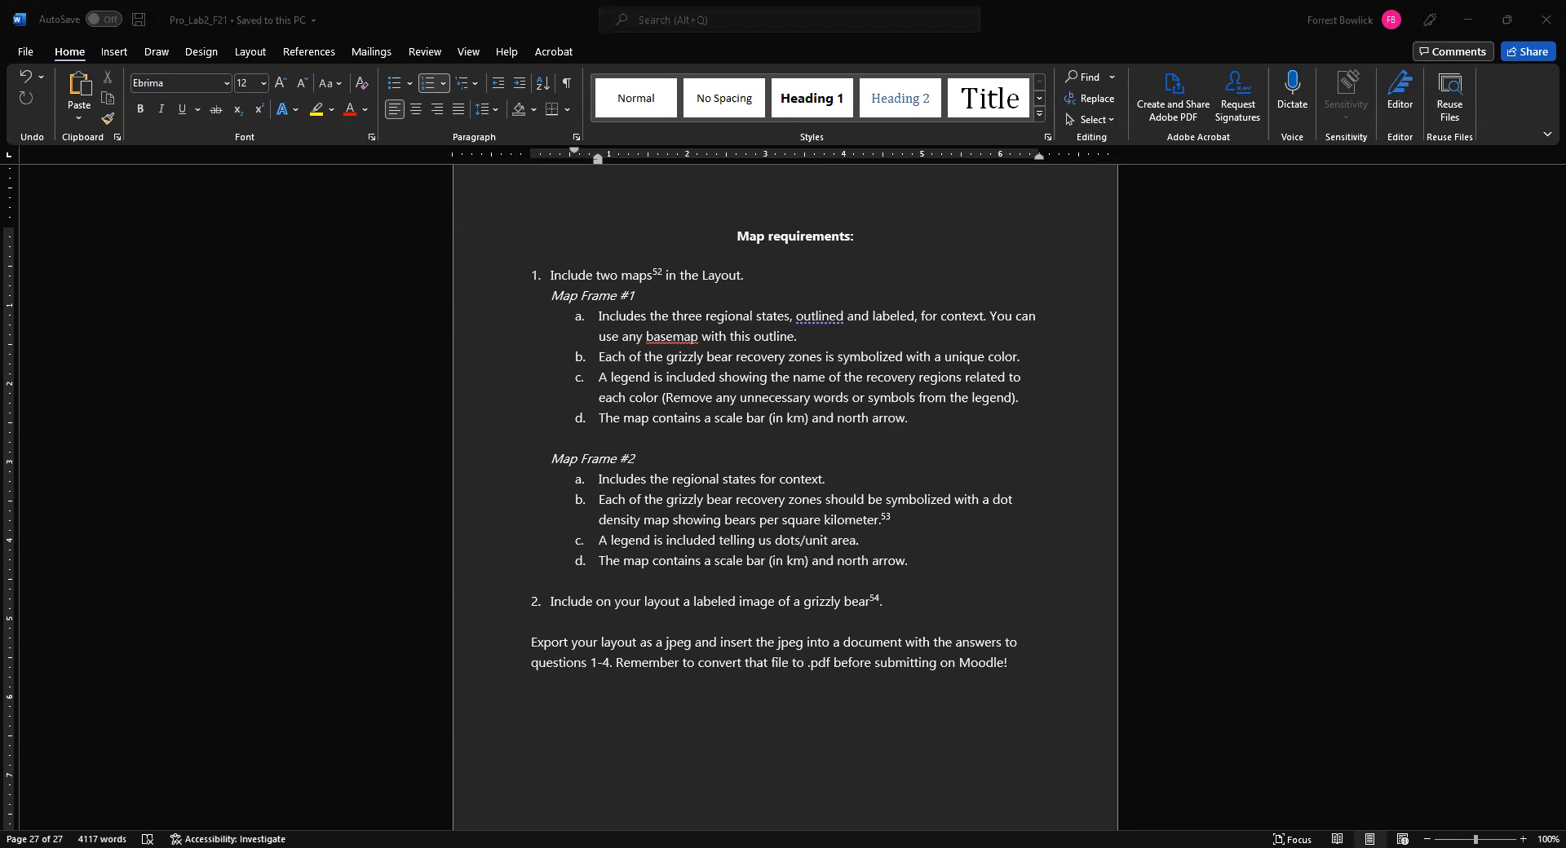
{"action": "key", "text": "alt+Tab"}
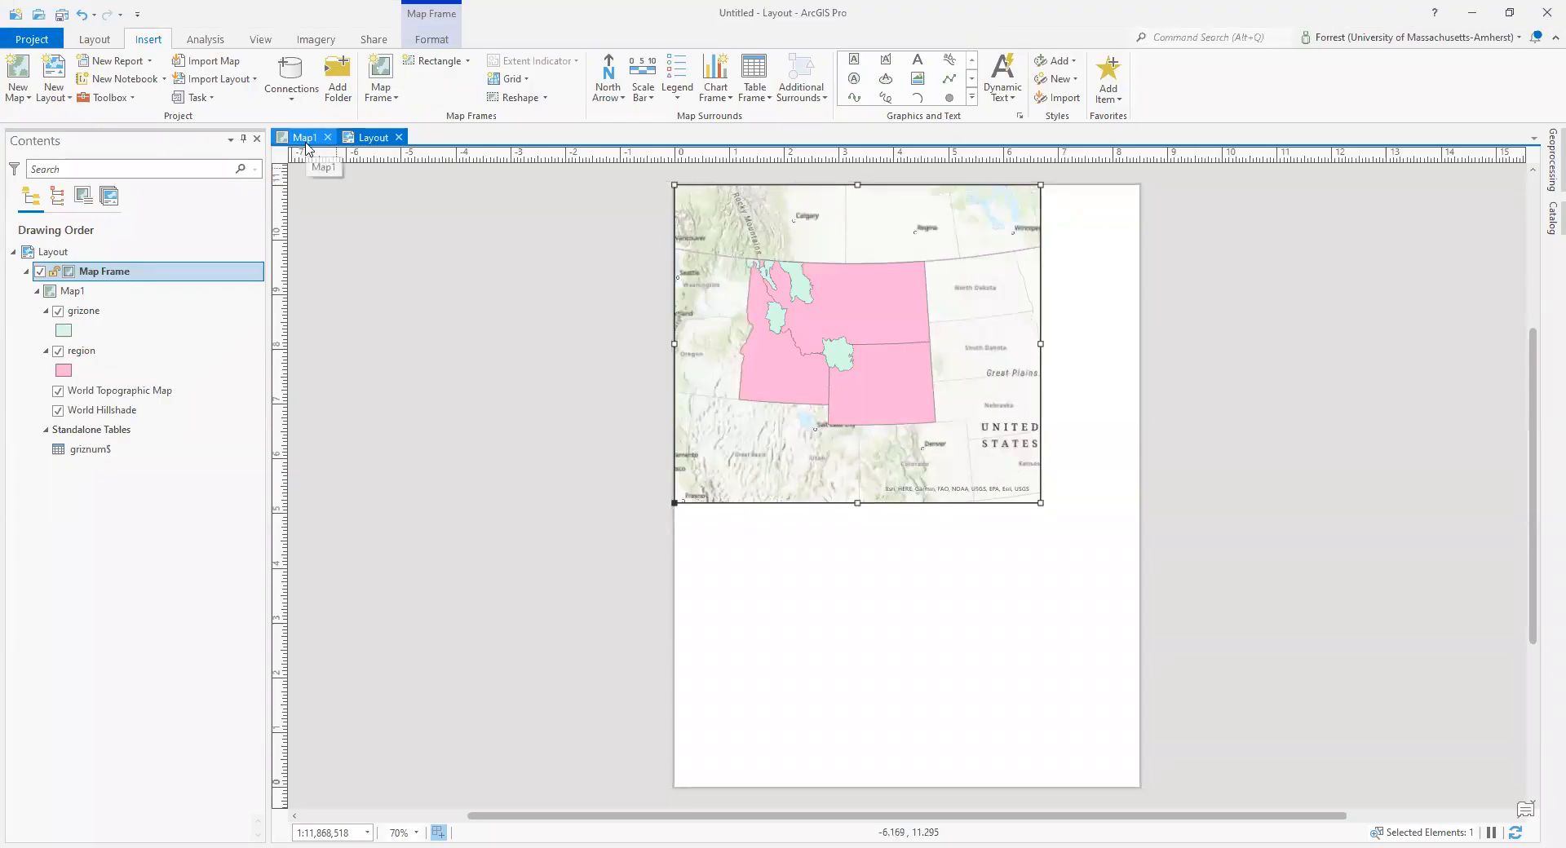
{"action": "left_click", "coordinate": [306, 140]}
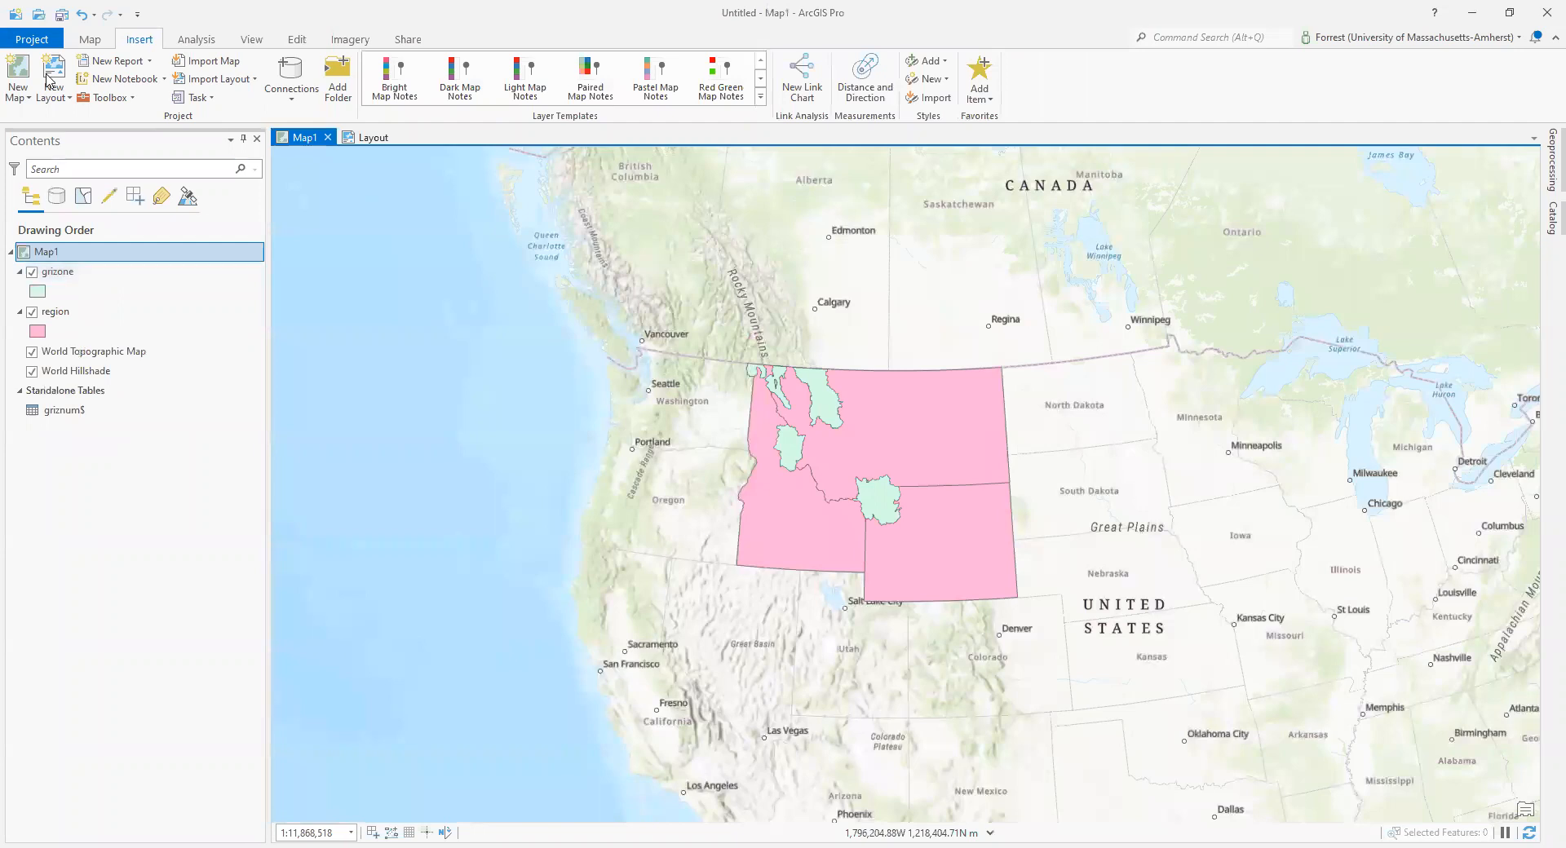
{"action": "left_click", "coordinate": [17, 93]}
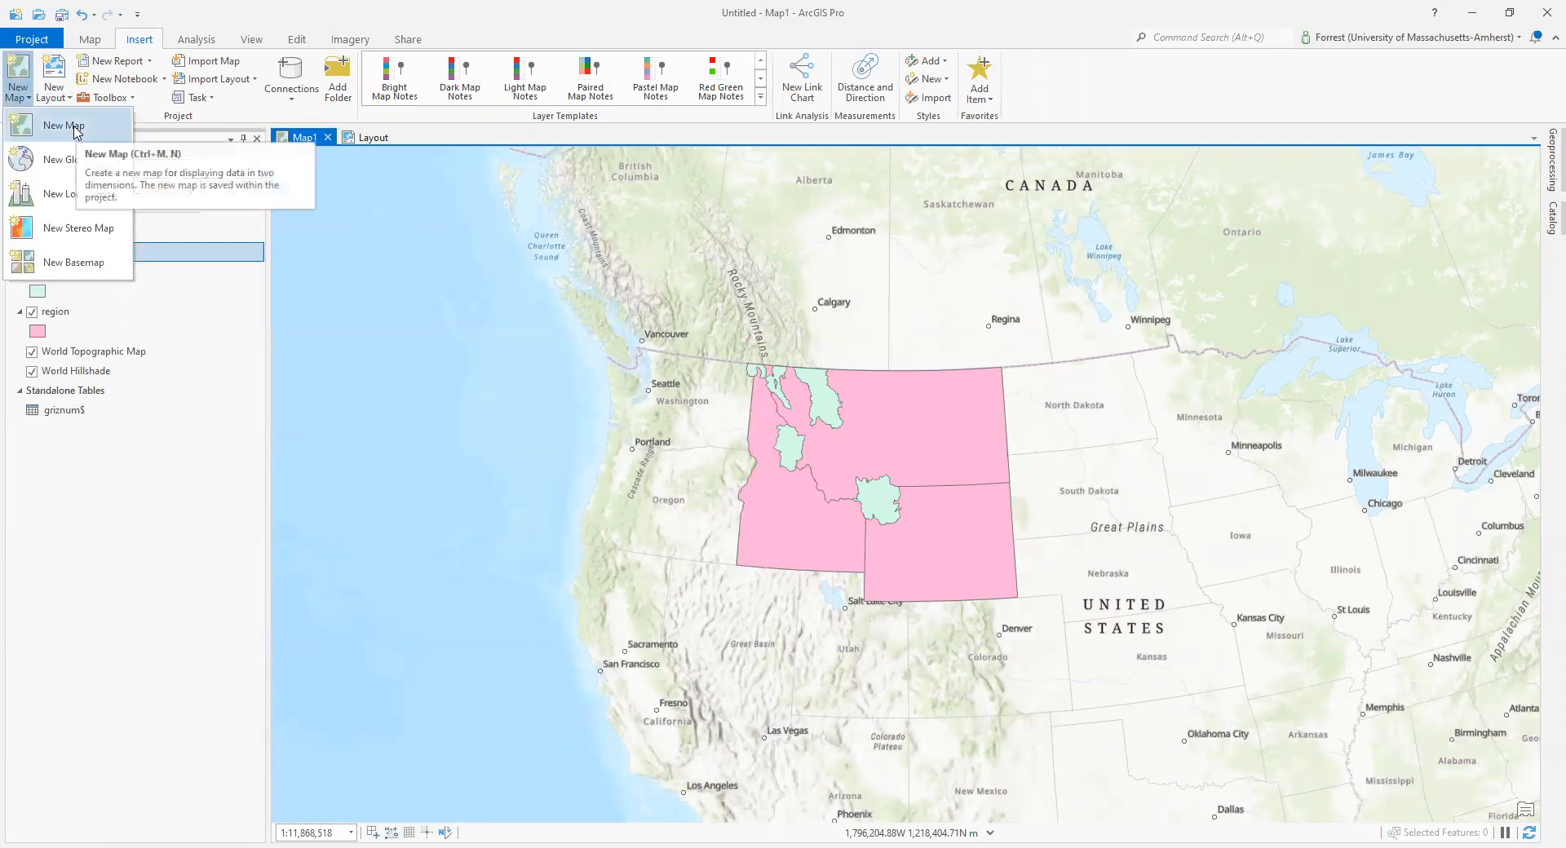
{"action": "left_click", "coordinate": [101, 498]}
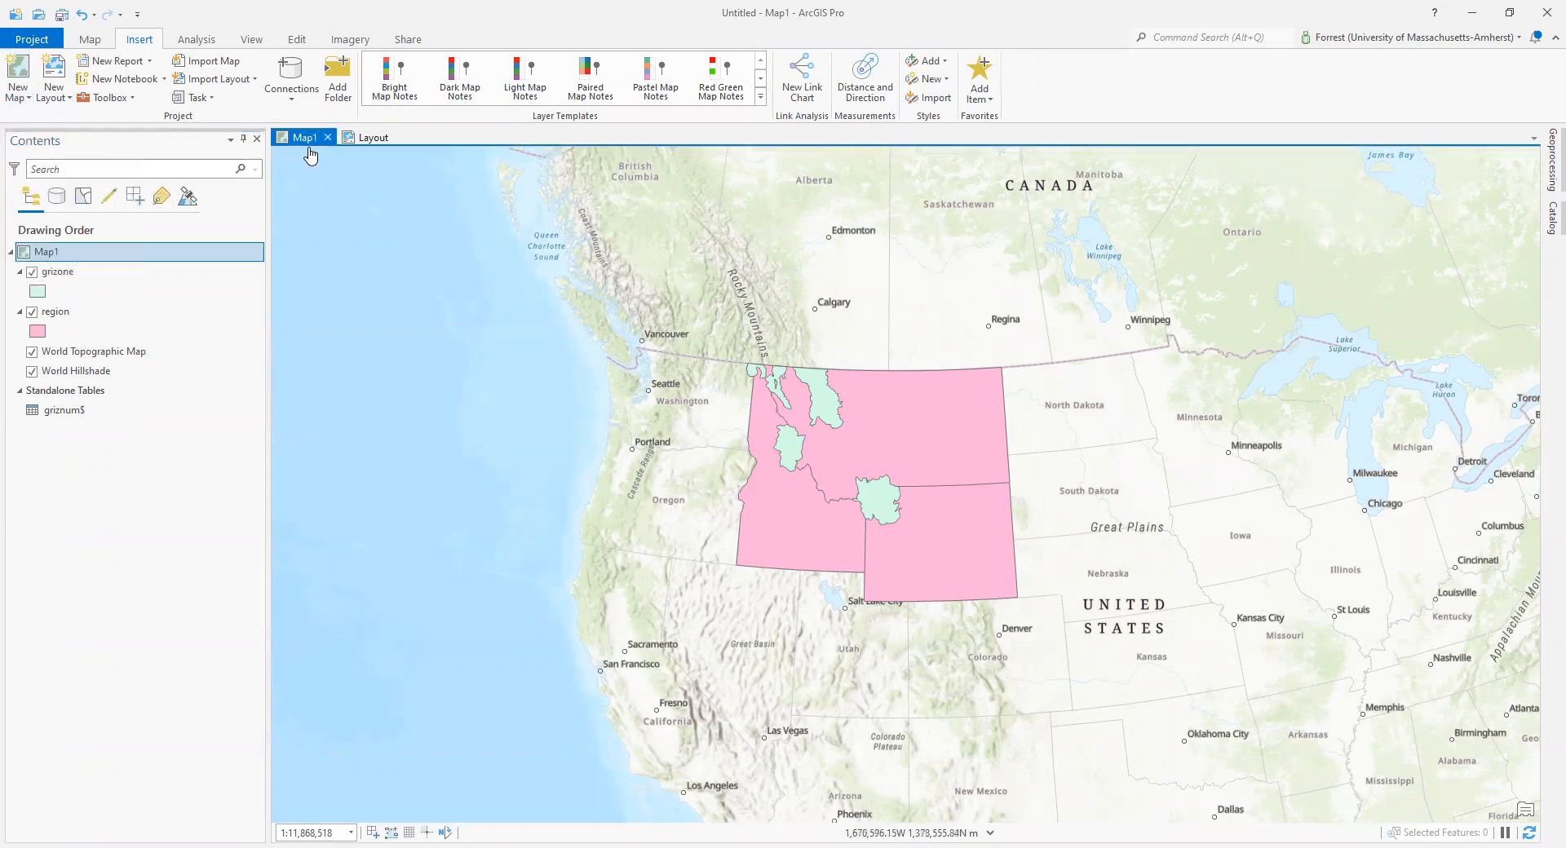
{"action": "right_click", "coordinate": [309, 137]}
{"action": "left_click", "coordinate": [298, 140]}
{"action": "left_click", "coordinate": [29, 97]}
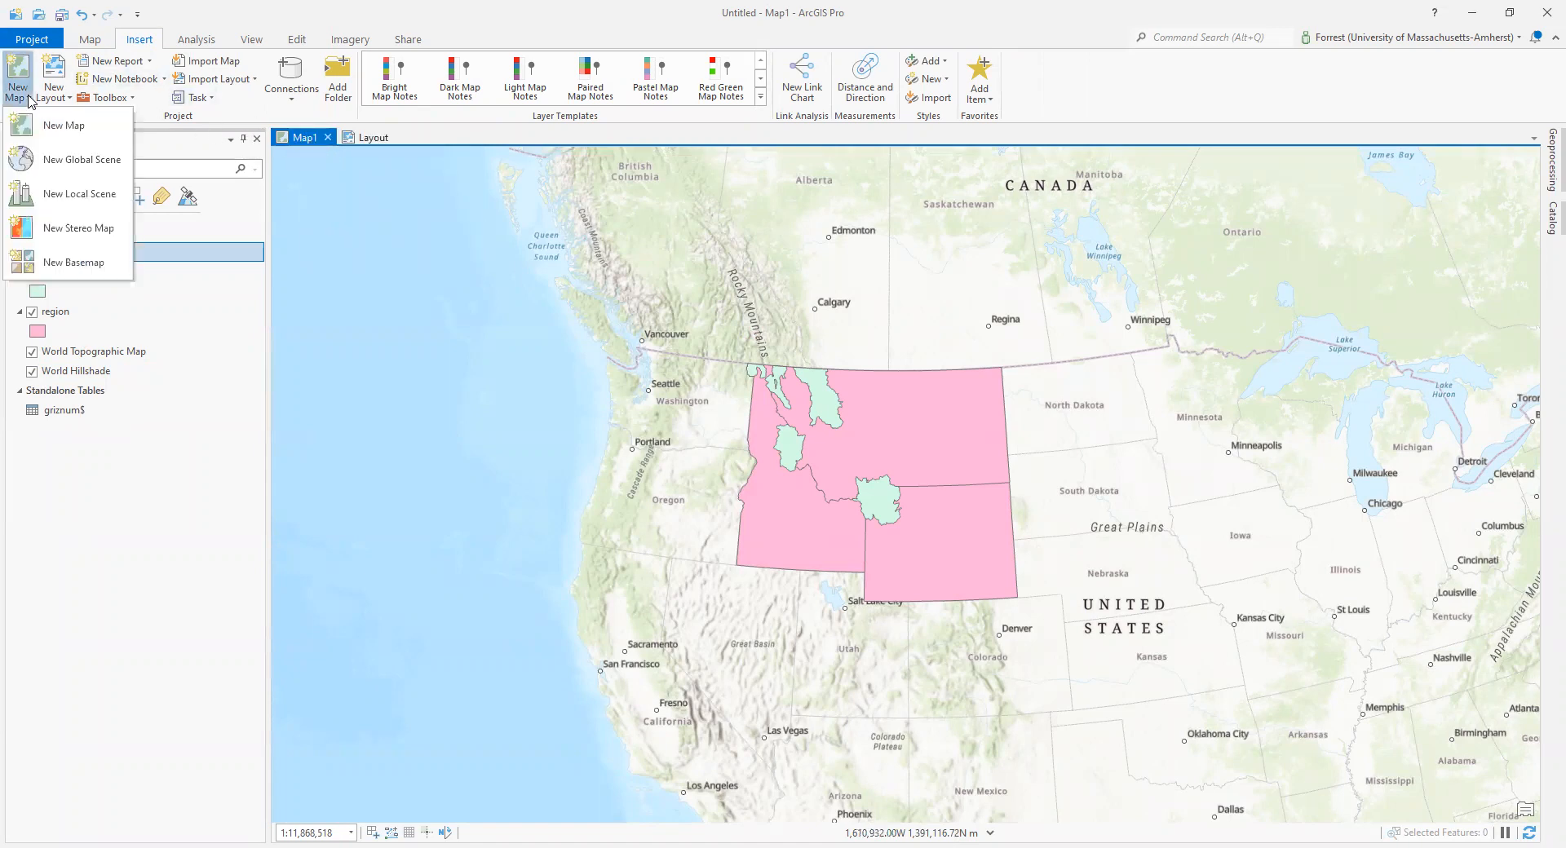
{"action": "left_click", "coordinate": [171, 531]}
{"action": "right_click", "coordinate": [79, 263]}
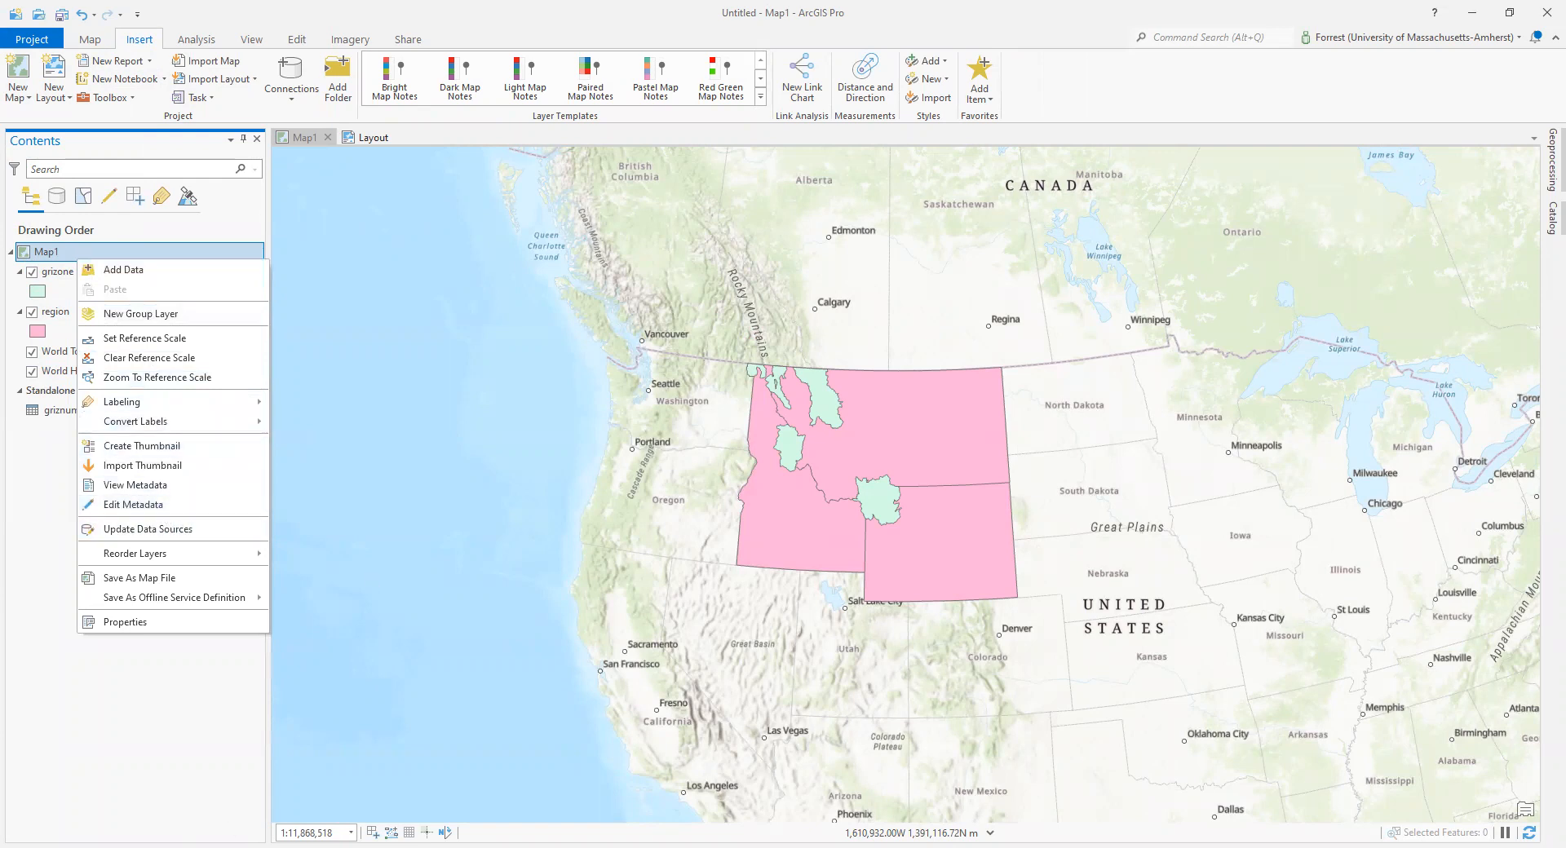
{"action": "left_click", "coordinate": [913, 266]}
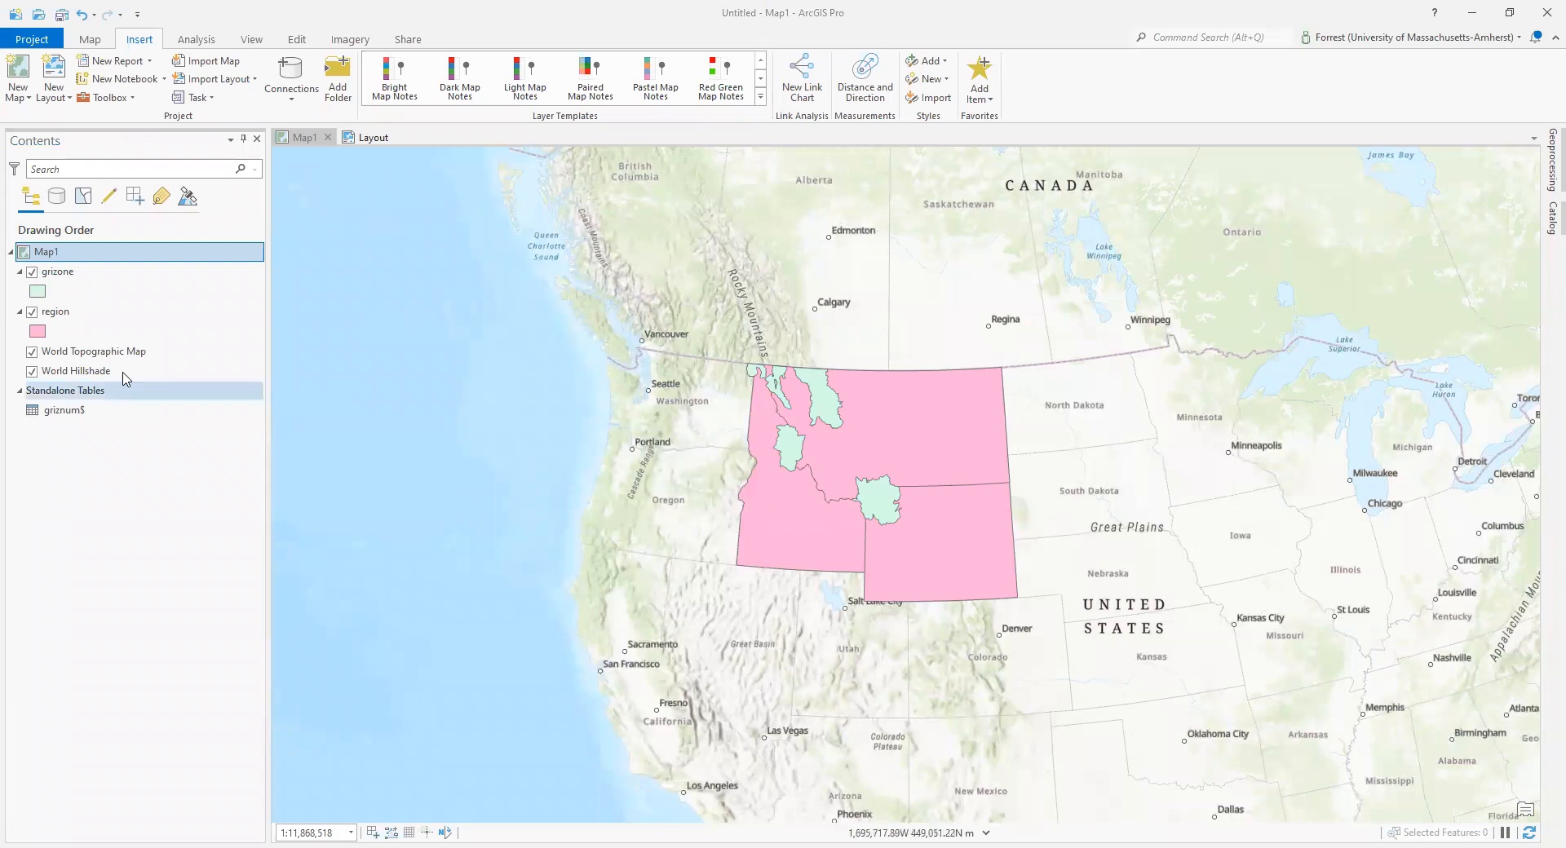
Step: Create a second, empty 2D map in the project
{"action": "left_click", "coordinate": [18, 93]}
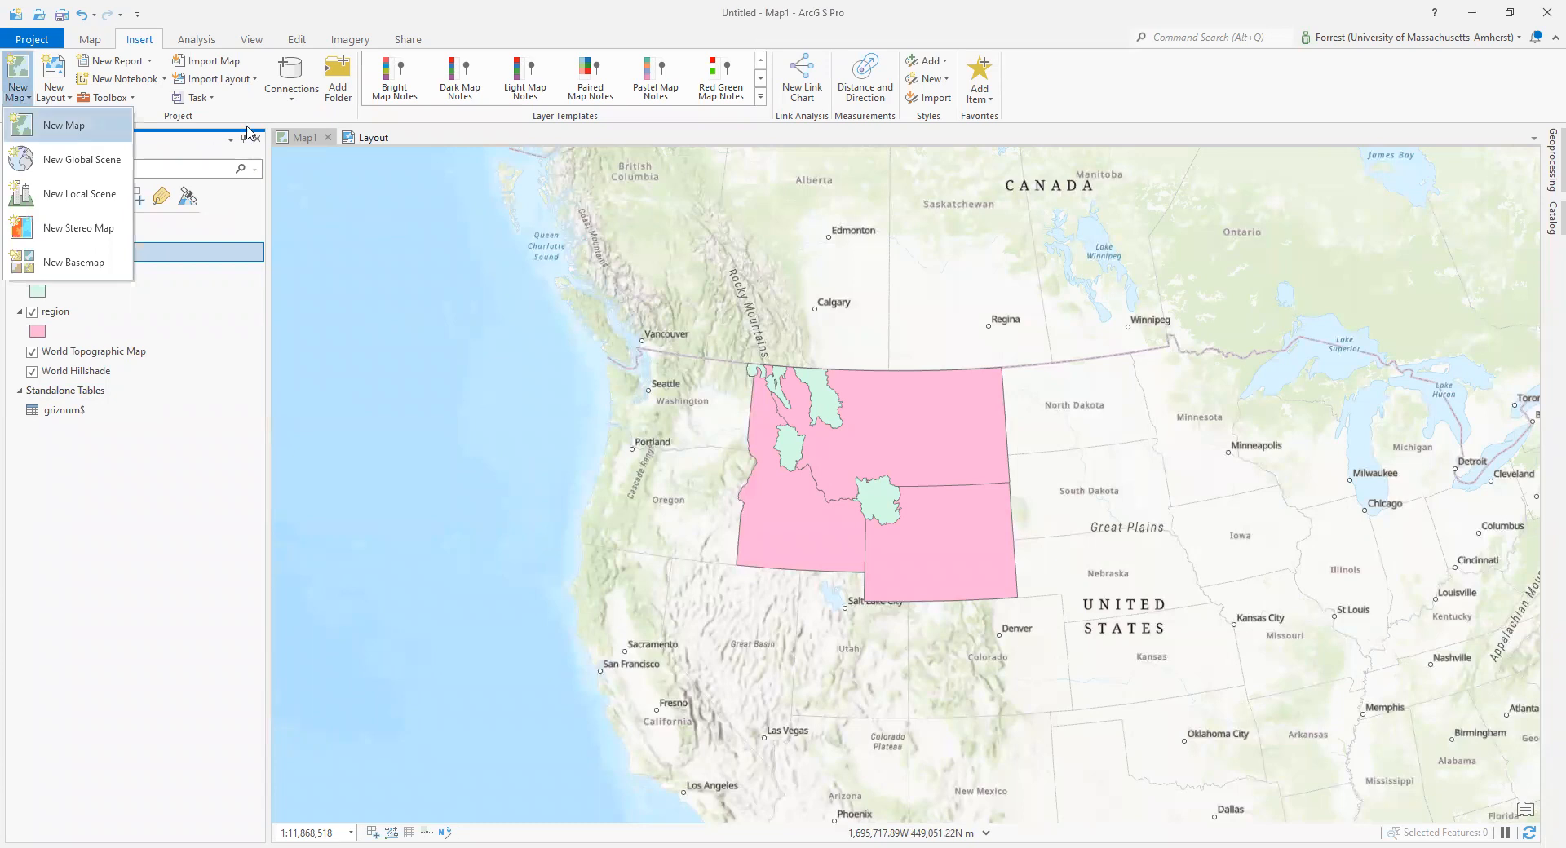
{"action": "left_click", "coordinate": [297, 141]}
{"action": "left_click", "coordinate": [24, 94]}
{"action": "left_click", "coordinate": [66, 129]}
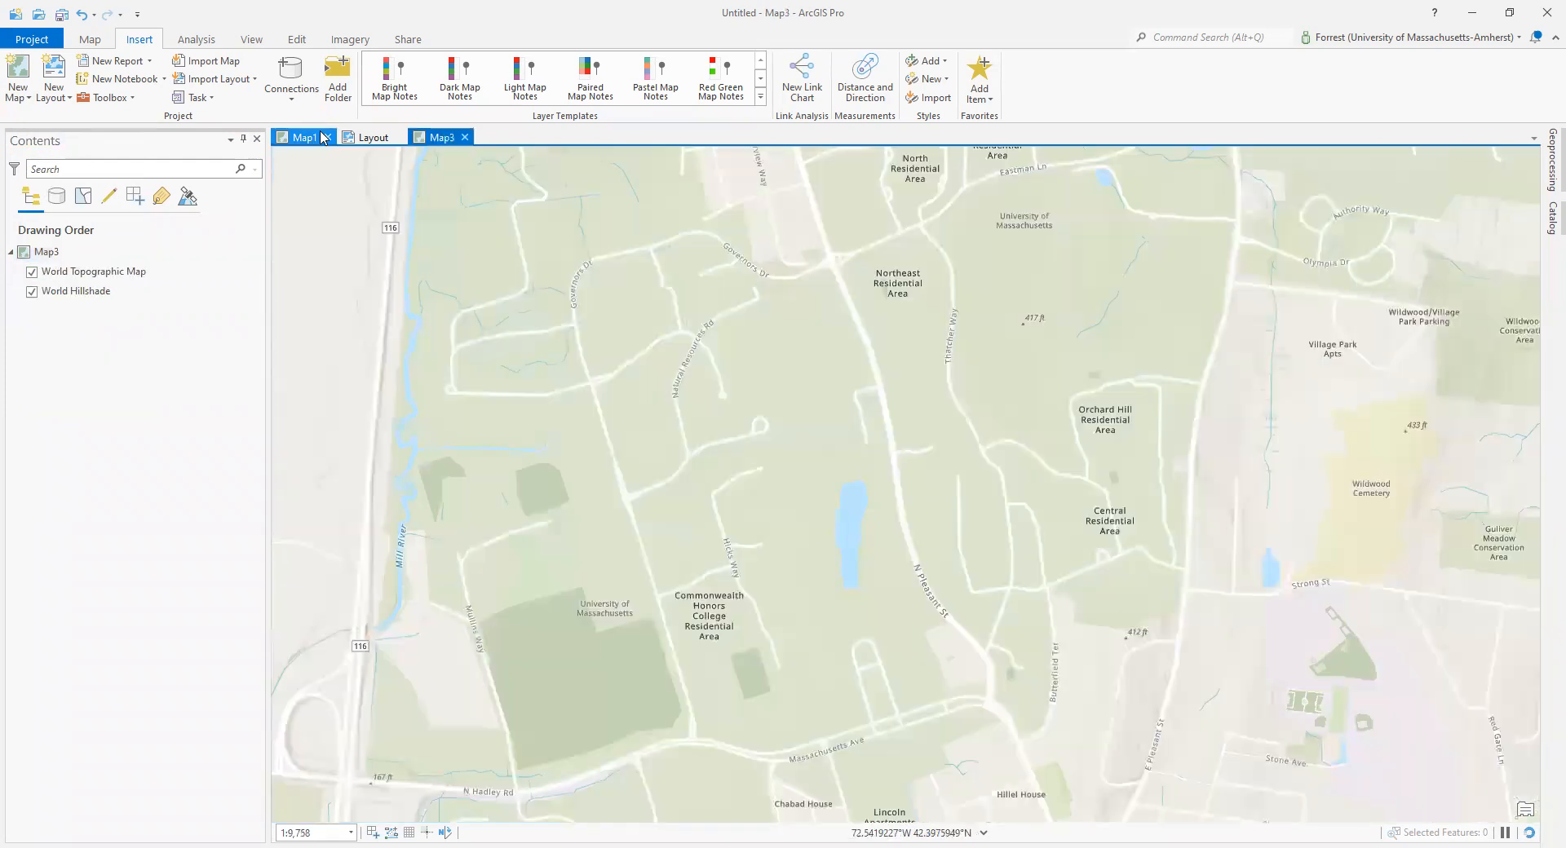
Step: Copy the grizone and region layers and the griznum$ table from Map1 into Map3, and place the Map3 view beside Map1
{"action": "left_click", "coordinate": [324, 137]}
{"action": "left_click", "coordinate": [85, 314], "text": "ctrl"}
{"action": "left_click", "coordinate": [86, 411], "text": "ctrl"}
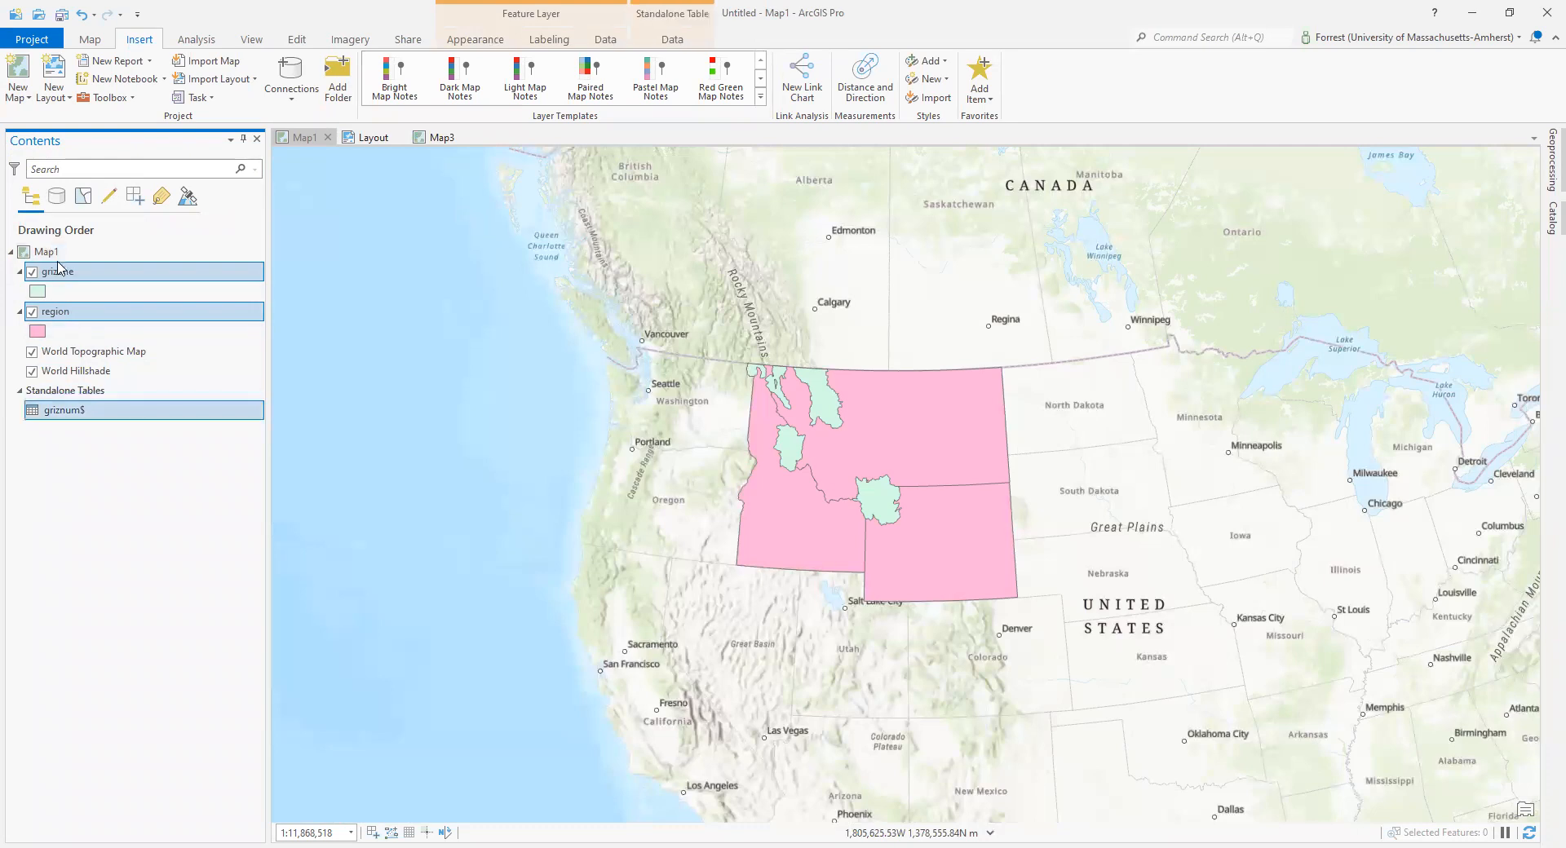
{"action": "right_click", "coordinate": [66, 414]}
{"action": "left_click", "coordinate": [122, 374]}
{"action": "left_click", "coordinate": [423, 135]}
{"action": "left_click", "coordinate": [41, 253]}
{"action": "right_click", "coordinate": [65, 244]}
{"action": "left_click", "coordinate": [70, 249]}
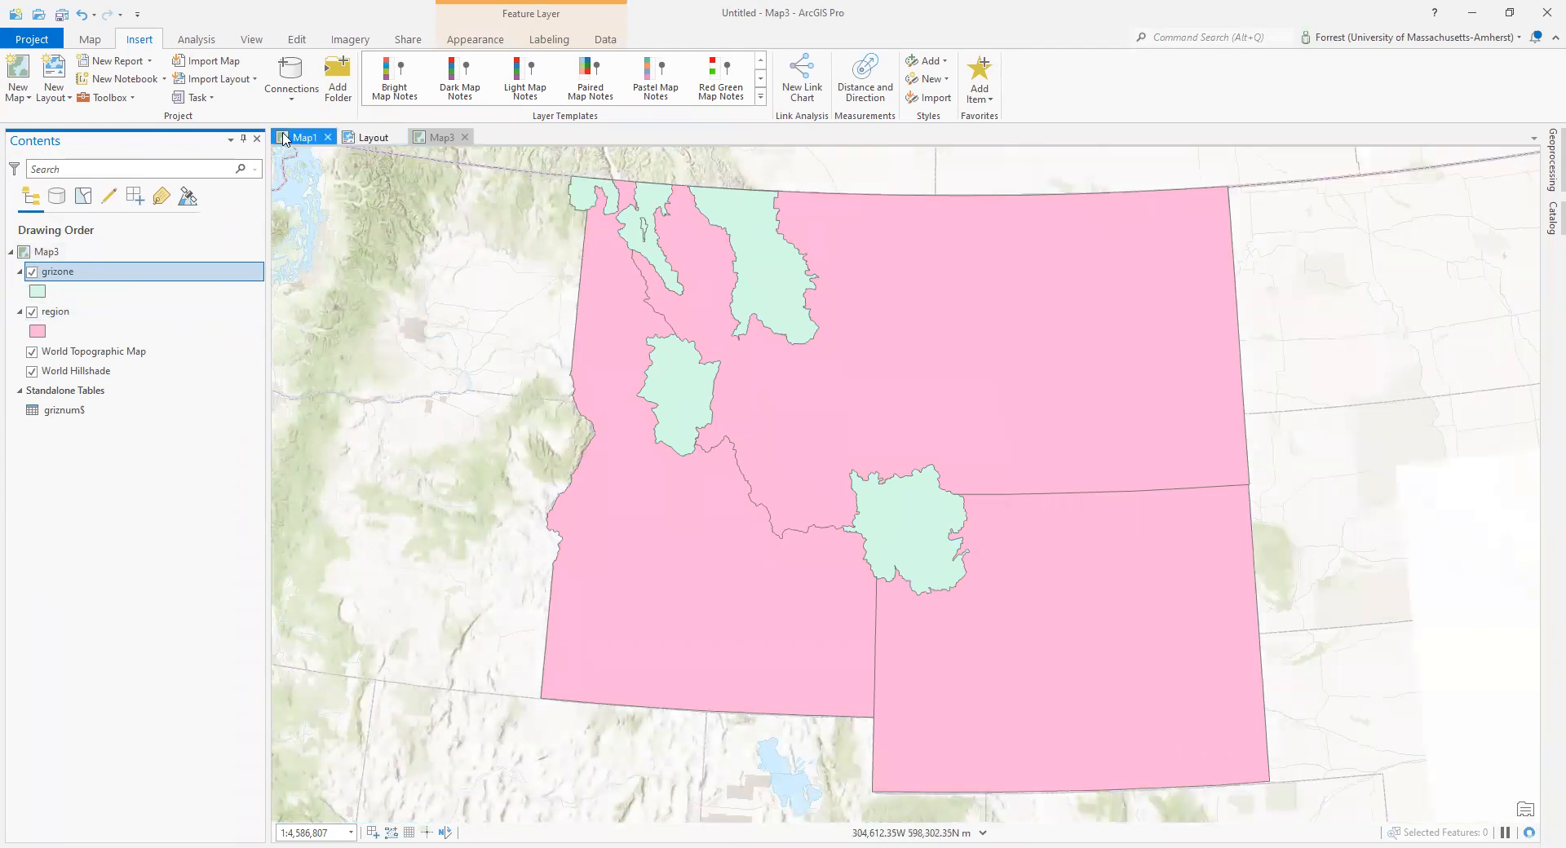
{"action": "left_click_drag", "start_coordinate": [440, 143], "coordinate": [371, 146]}
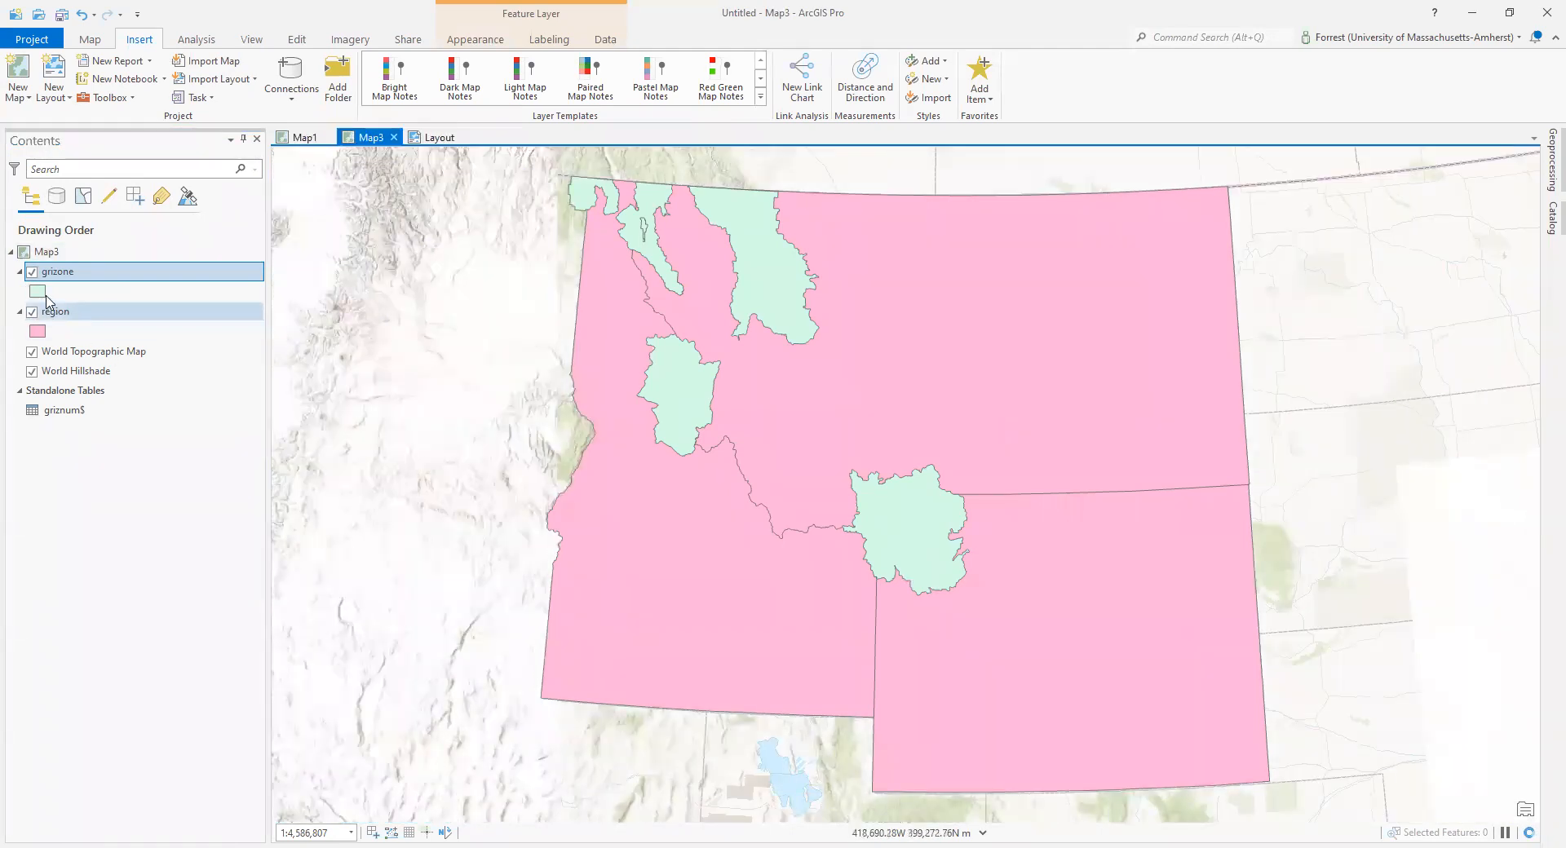
Step: Set the fill color of the region layer in Map3 to dark green
{"action": "left_click", "coordinate": [39, 330]}
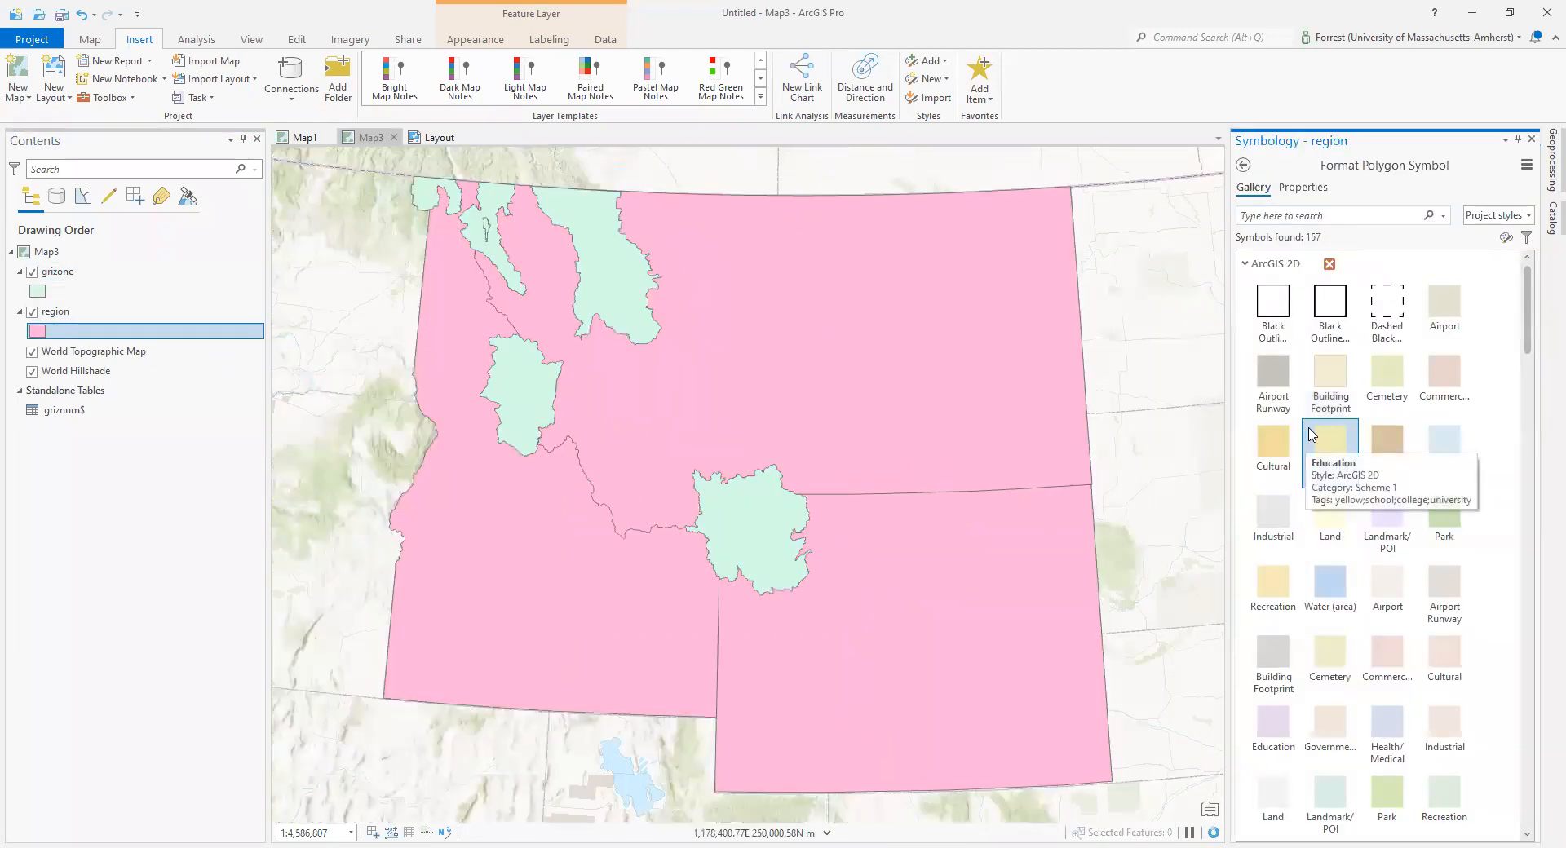
{"action": "left_click", "coordinate": [1302, 187]}
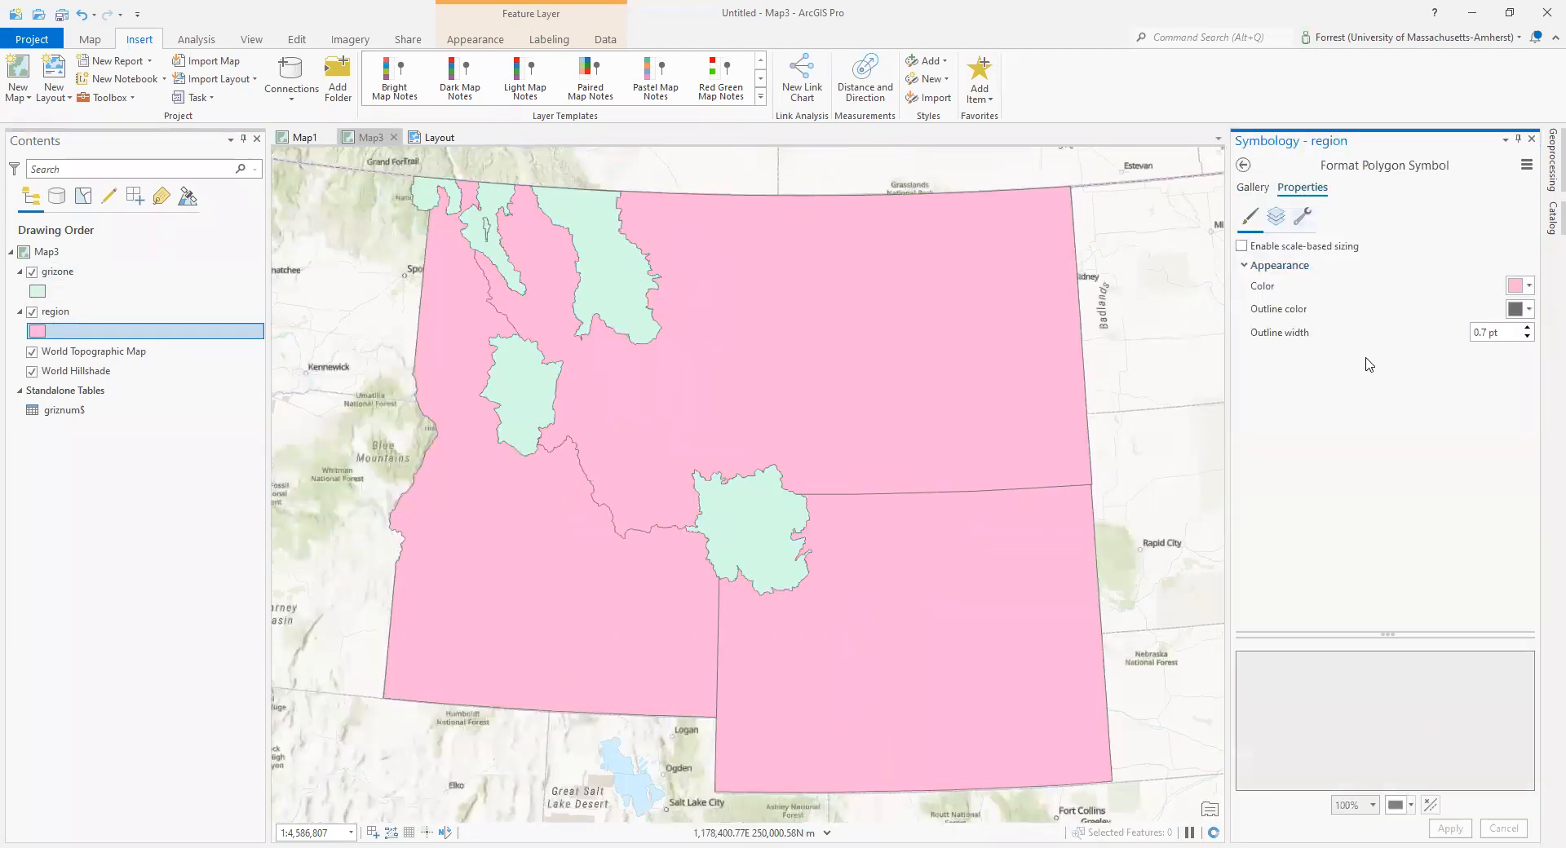
{"action": "left_click", "coordinate": [1530, 285]}
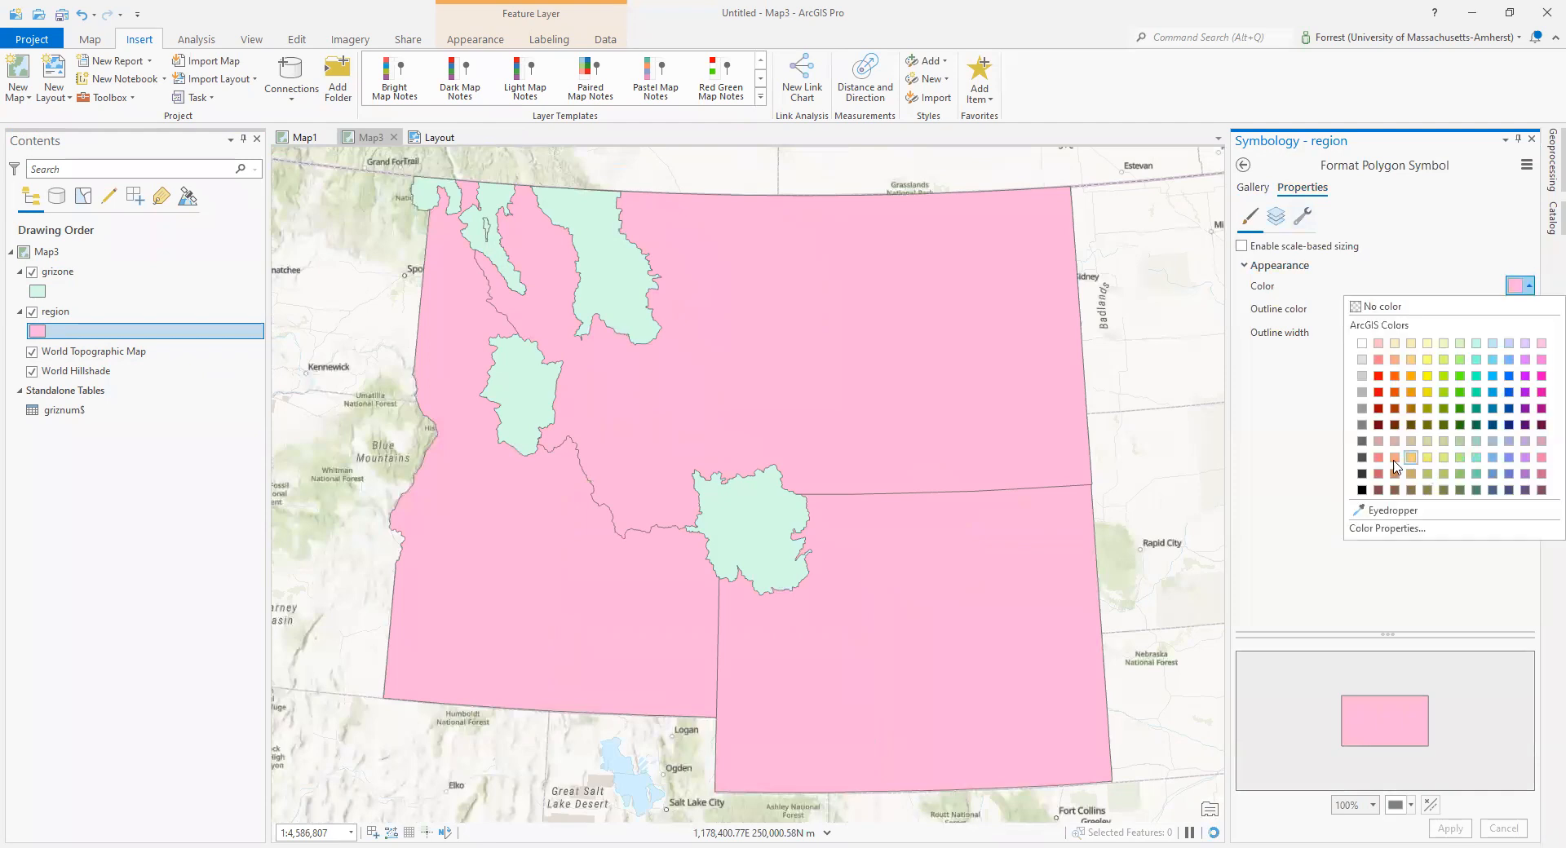
{"action": "left_click", "coordinate": [1457, 415]}
{"action": "left_click", "coordinate": [1450, 828]}
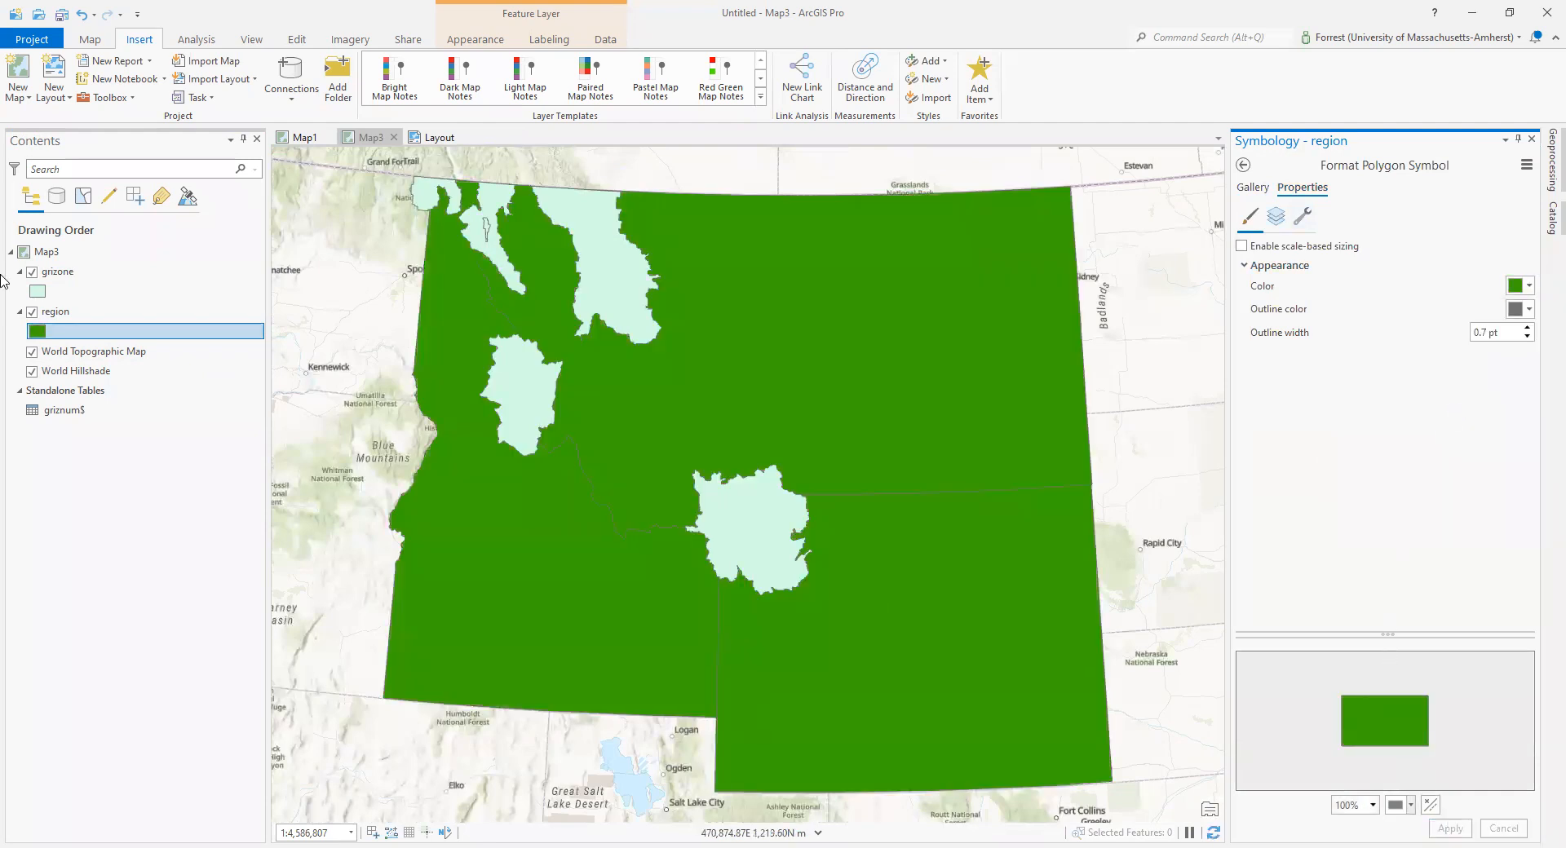
Step: Set the fill color of the grizone layer in Map3 to light blue
{"action": "left_click", "coordinate": [38, 291]}
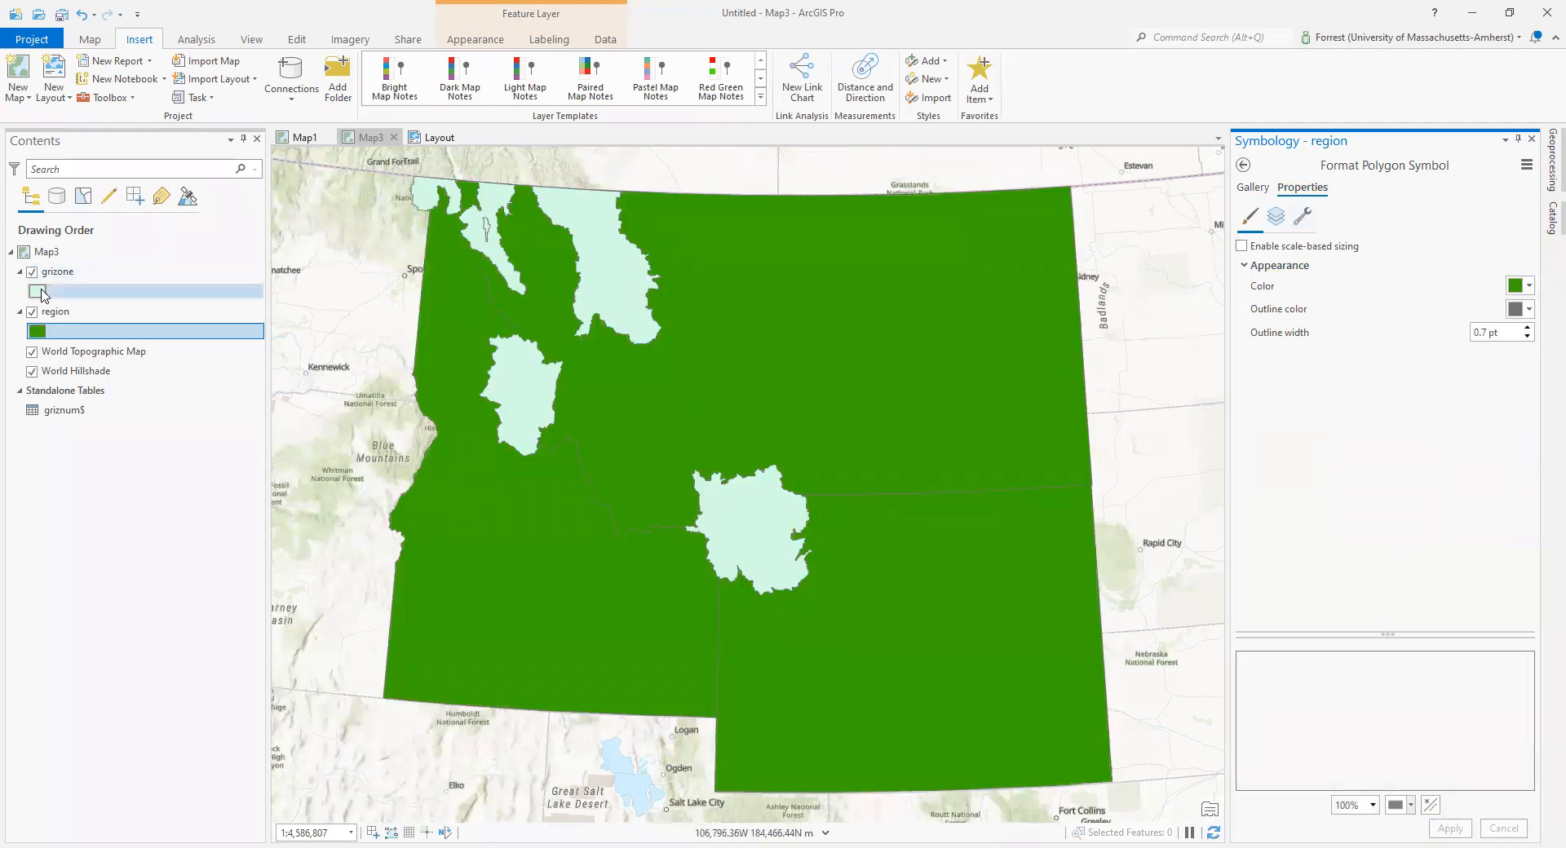
{"action": "left_click", "coordinate": [1530, 285]}
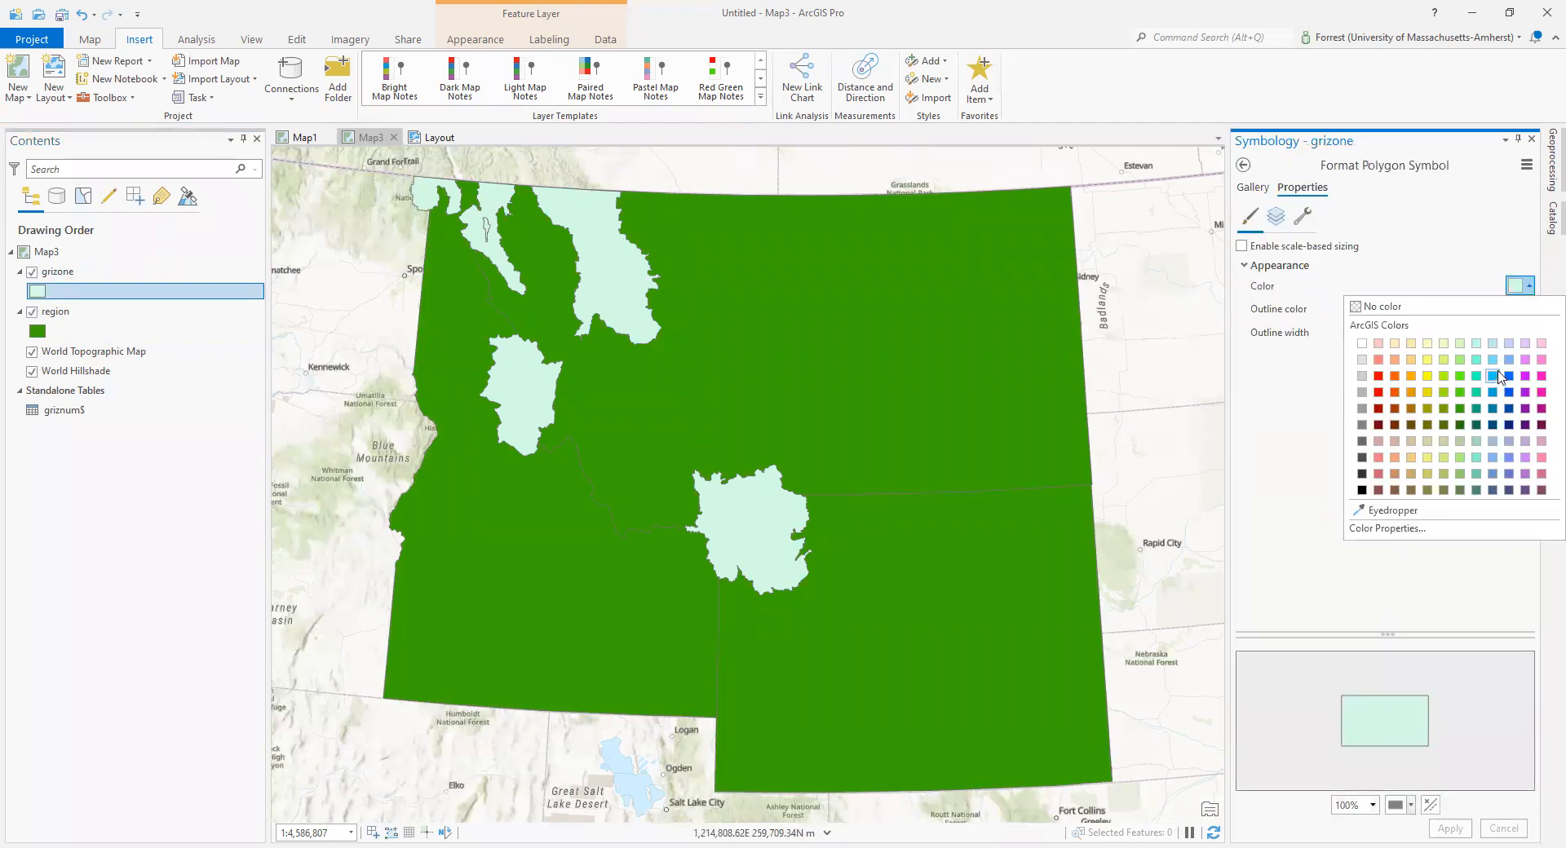
{"action": "left_click", "coordinate": [1510, 371]}
{"action": "left_click", "coordinate": [1450, 828]}
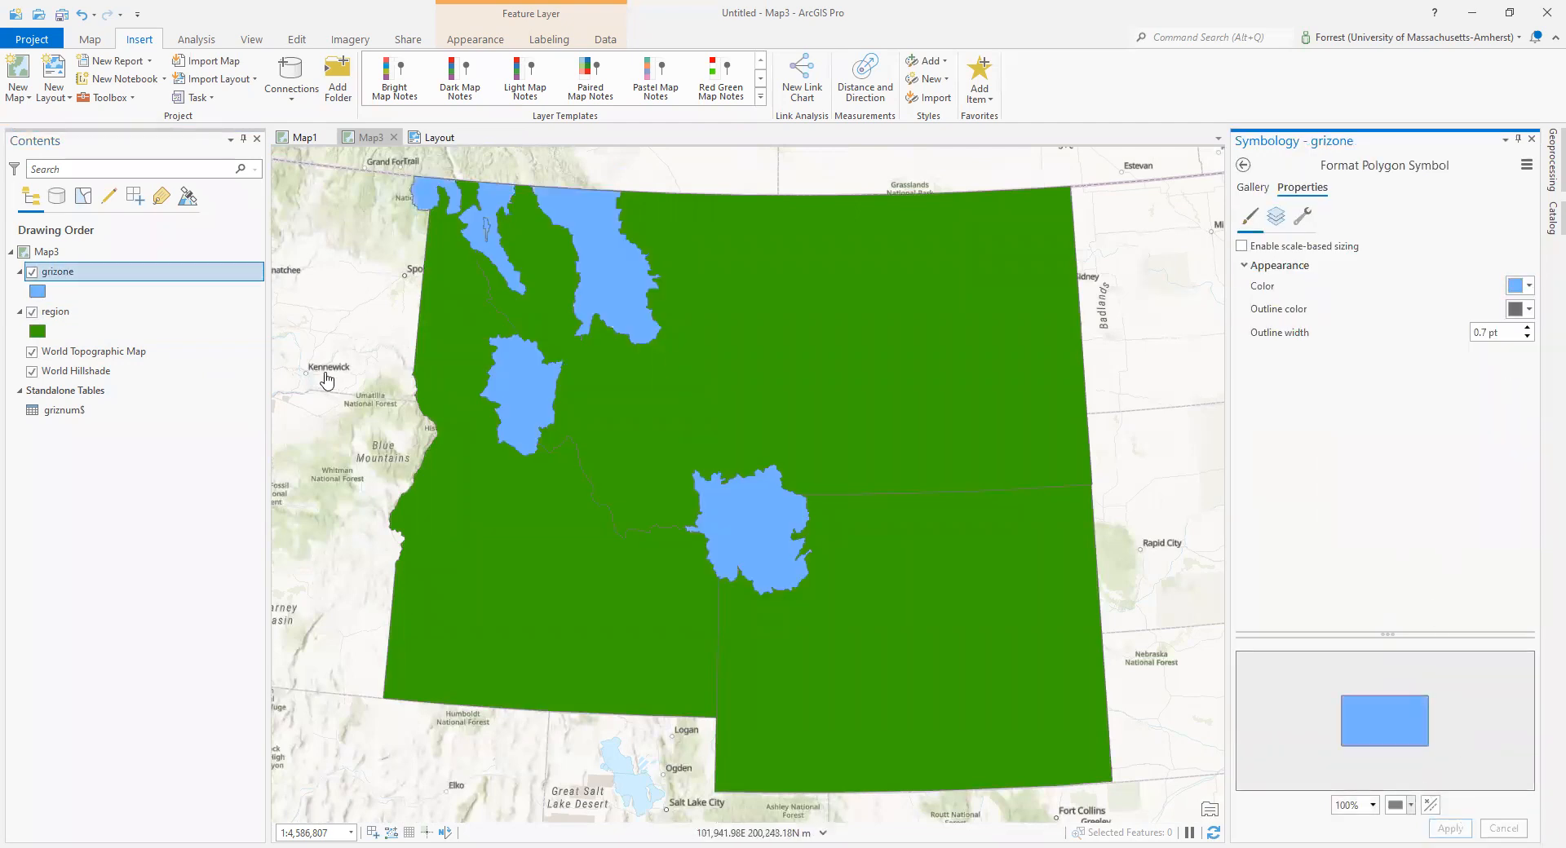
Step: Add a map frame of Map3 in the lower-right part of the layout page, about 5.8 by 4.3 inches
{"action": "left_click", "coordinate": [427, 138]}
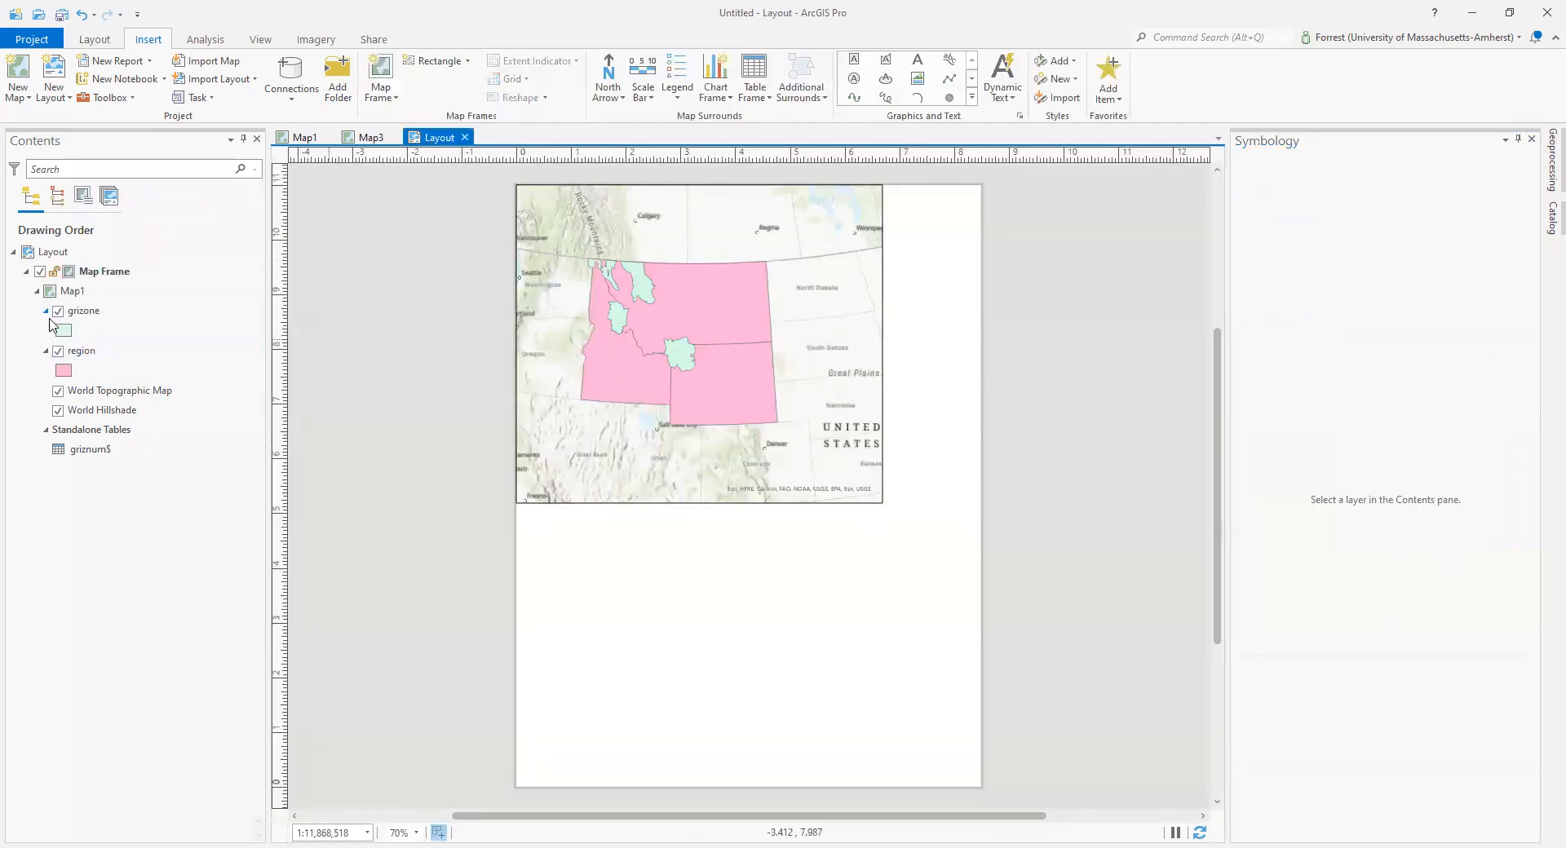
{"action": "left_click", "coordinate": [378, 77]}
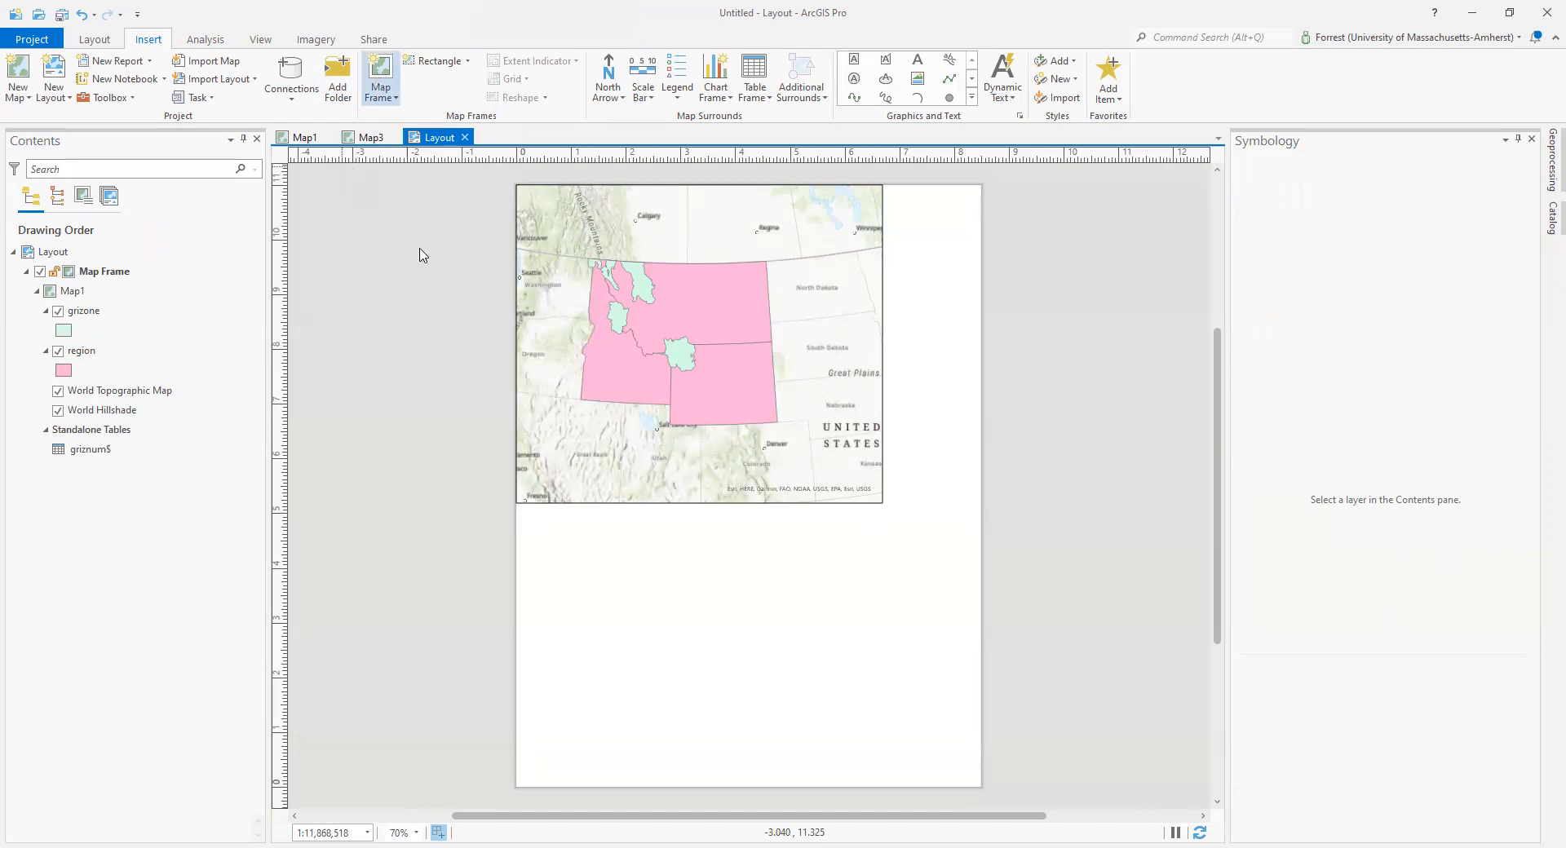
{"action": "left_click", "coordinate": [543, 566]}
{"action": "left_click_drag", "start_coordinate": [664, 551], "coordinate": [896, 711]}
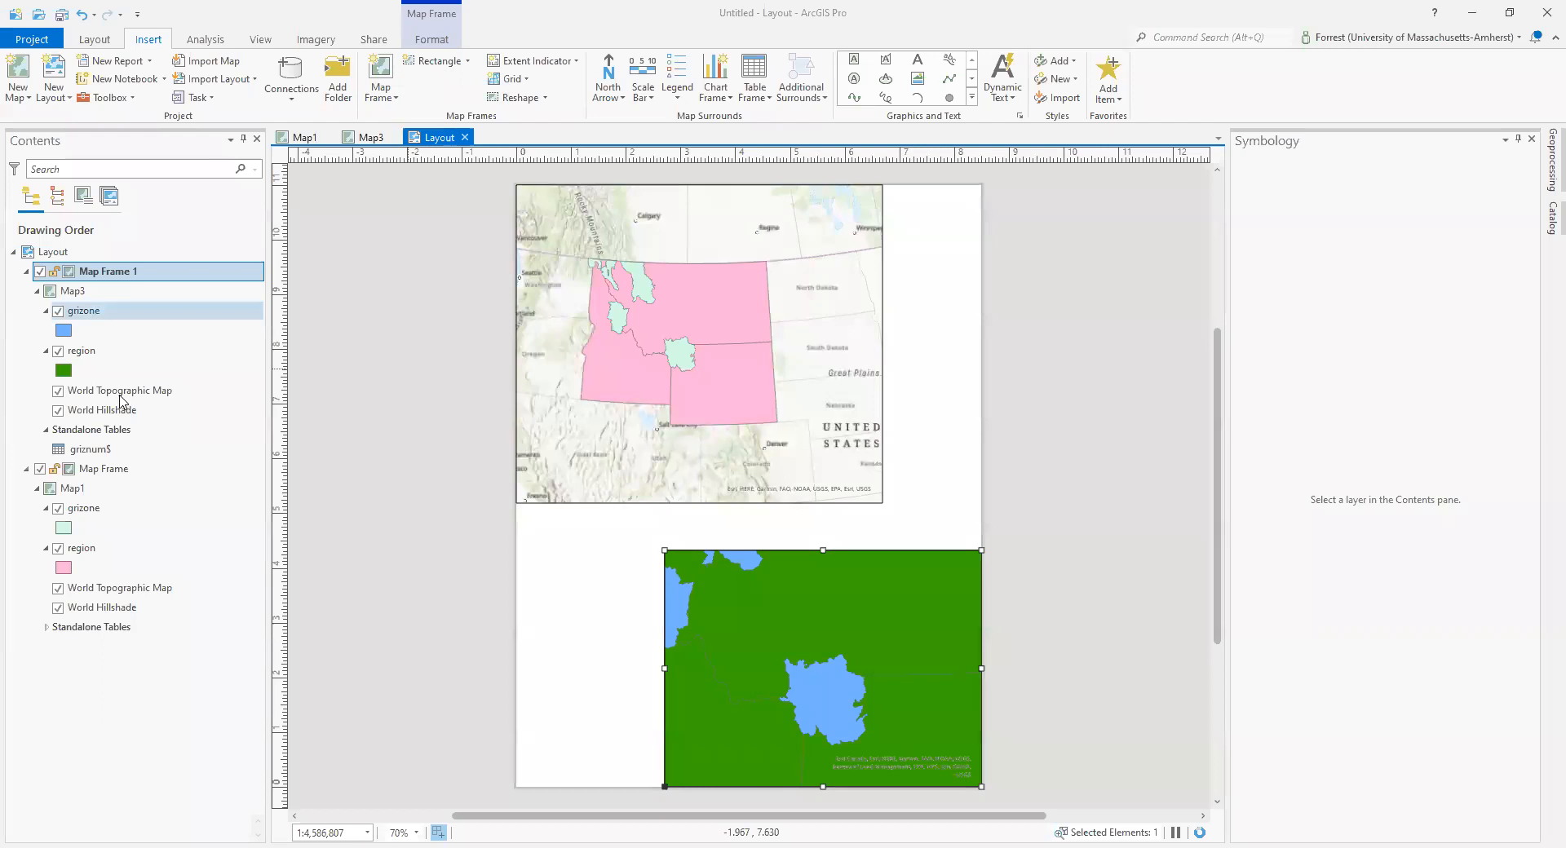
Step: Zoom the Map3 frame to the grizone layer and enlarge the frame to about 6 by 5.2 inches, meeting the upper map frame
{"action": "right_click", "coordinate": [78, 311]}
{"action": "left_click", "coordinate": [95, 514]}
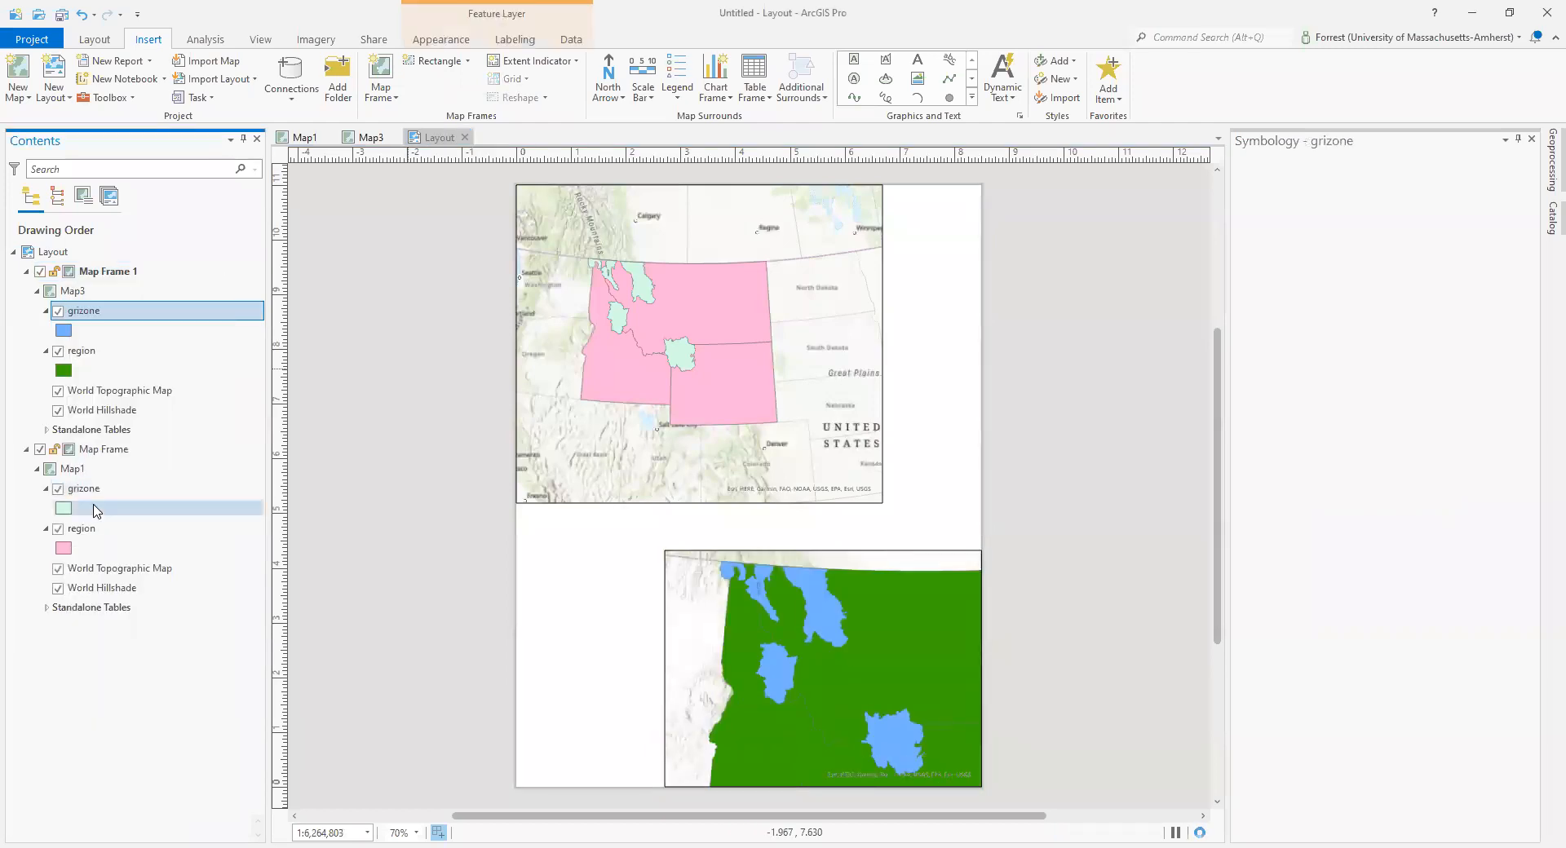
{"action": "left_click", "coordinate": [694, 580]}
{"action": "left_click_drag", "start_coordinate": [667, 552], "coordinate": [653, 508]}
{"action": "left_click", "coordinate": [637, 528]}
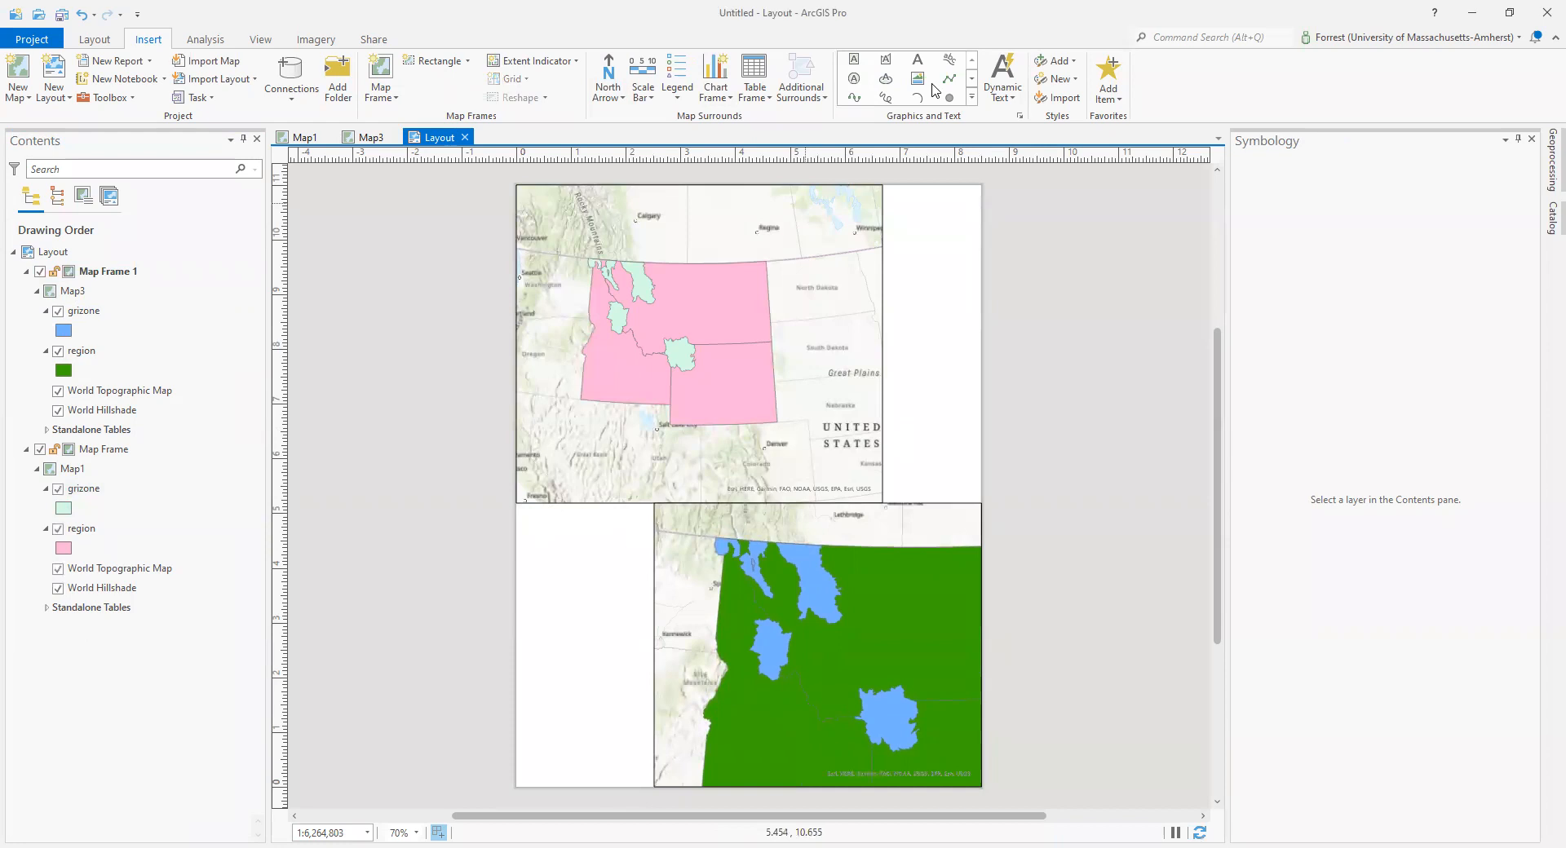
Step: Select the two map frames alternately on the page to examine which one is active in the layout's contents
{"action": "left_click", "coordinate": [615, 363]}
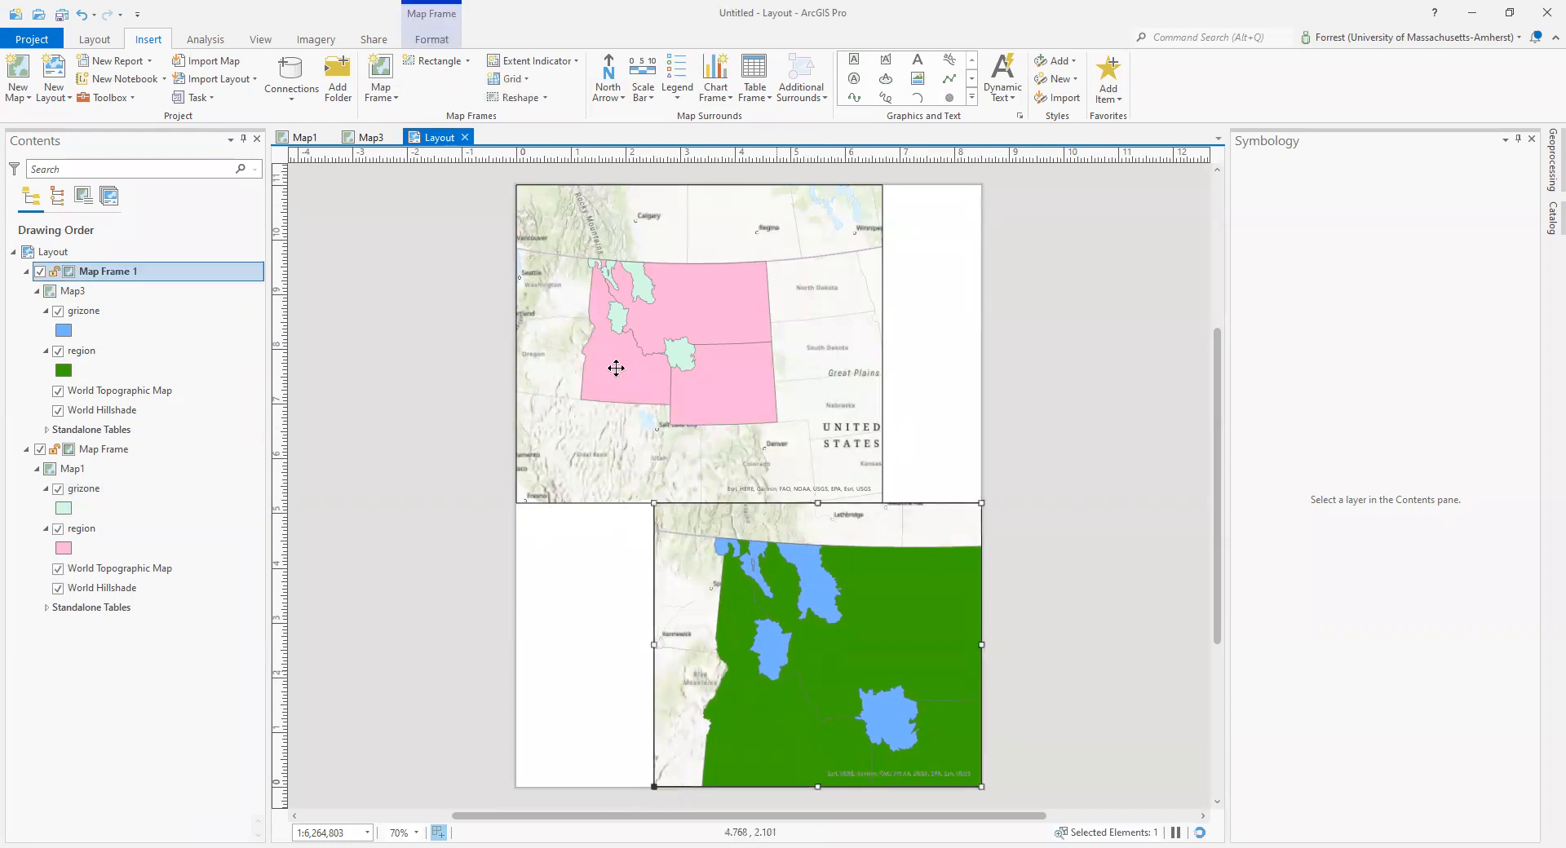
{"action": "left_click", "coordinate": [810, 575]}
{"action": "left_click", "coordinate": [683, 312]}
{"action": "left_click", "coordinate": [861, 694]}
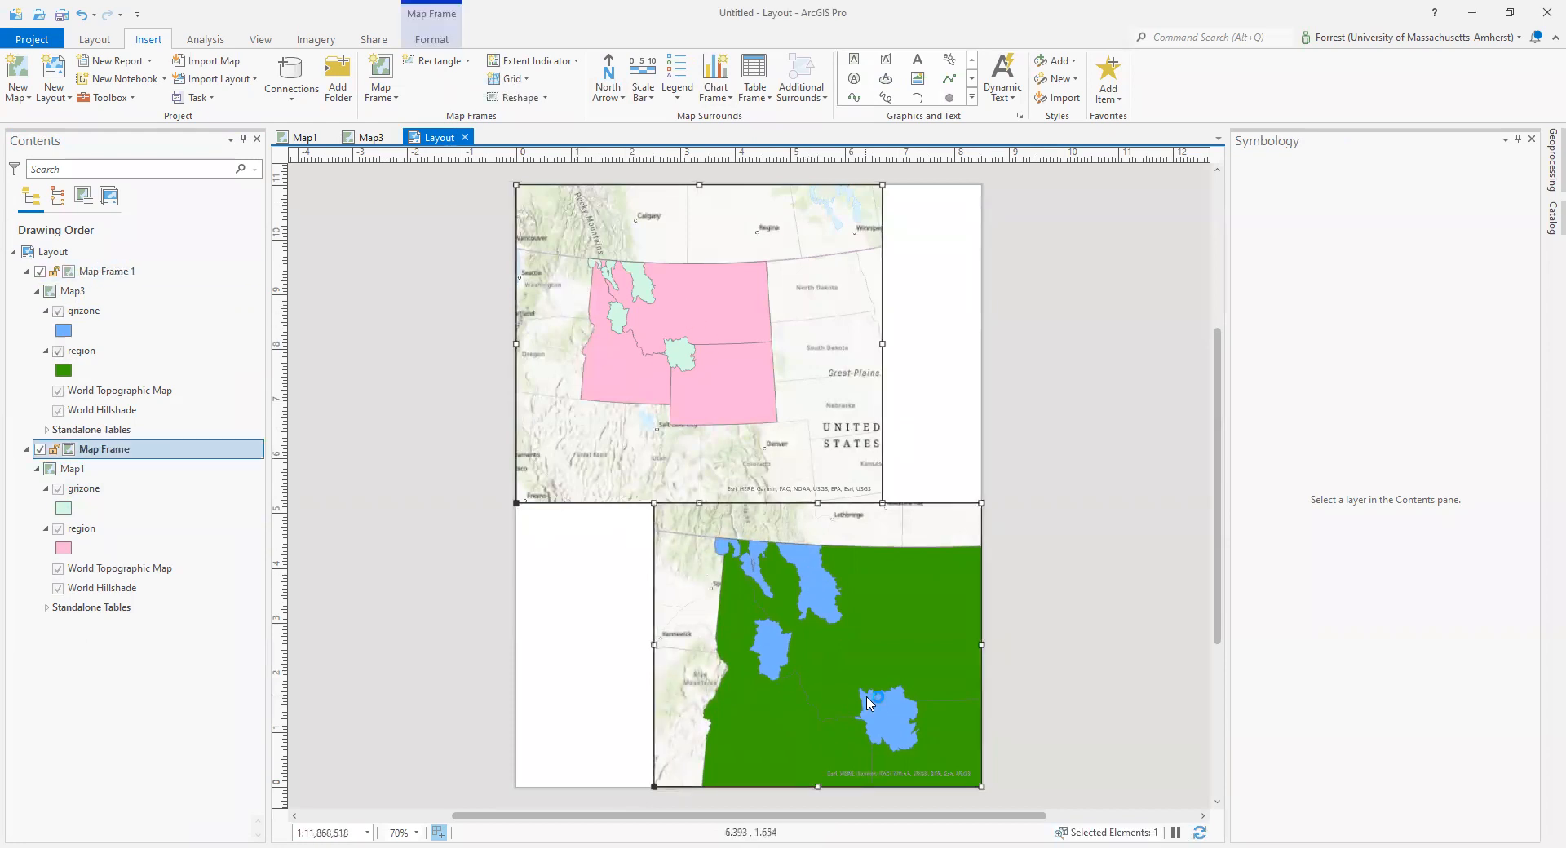
{"action": "left_click", "coordinate": [654, 106]}
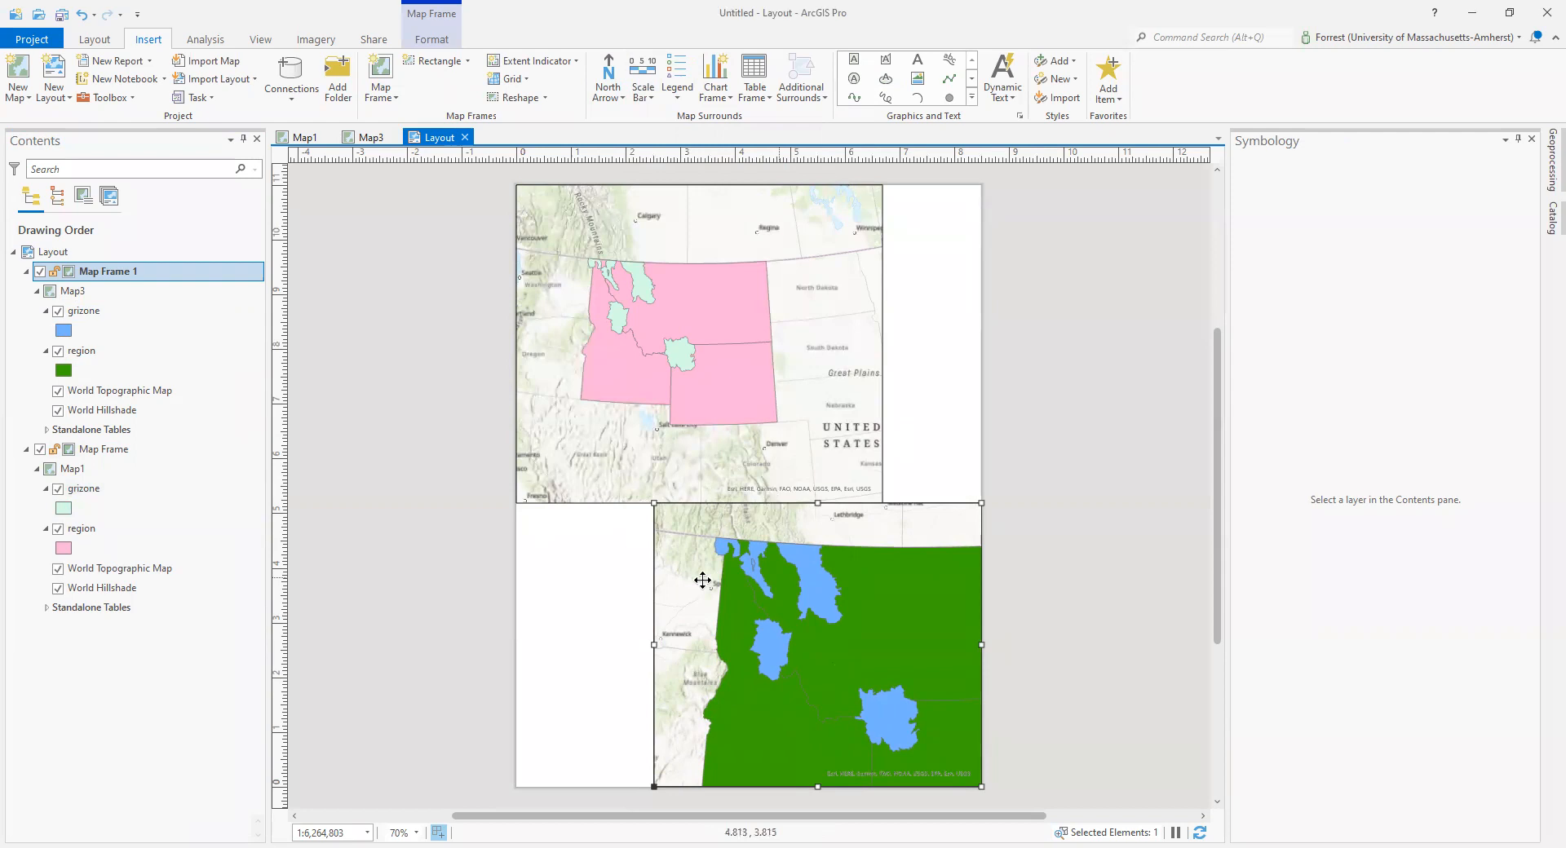
{"action": "left_click", "coordinate": [725, 369]}
{"action": "left_click", "coordinate": [772, 618]}
{"action": "left_click", "coordinate": [667, 269]}
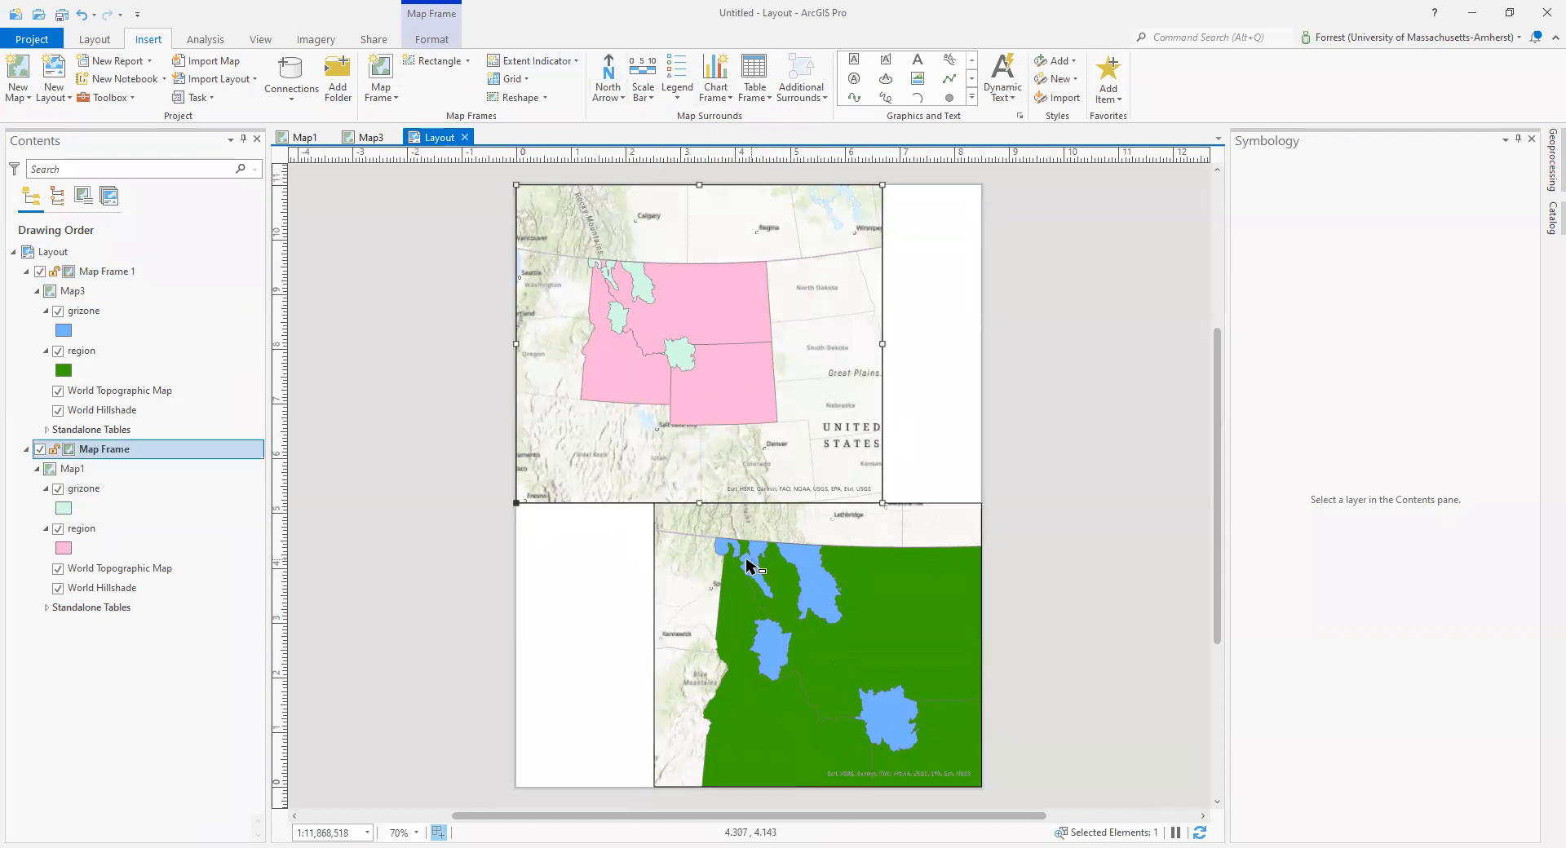
{"action": "left_click", "coordinate": [736, 522]}
{"action": "left_click", "coordinate": [675, 218]}
{"action": "left_click", "coordinate": [695, 618]}
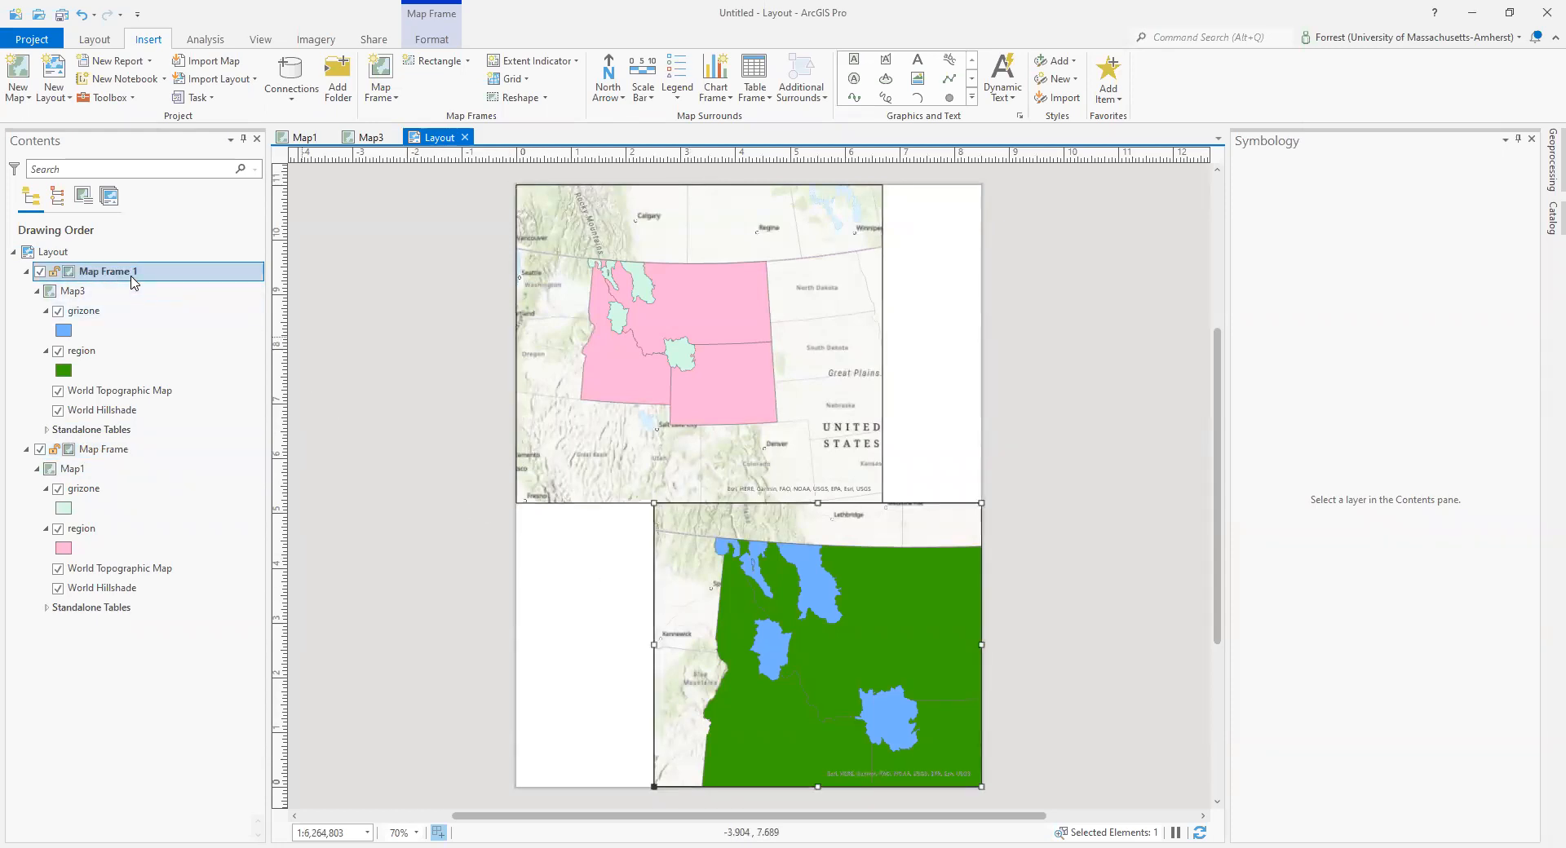
Step: Add a Legend 1 style legend for the Map1 frame in the blank area beside it, about 1.8 by 4 inches
{"action": "left_click", "coordinate": [685, 375]}
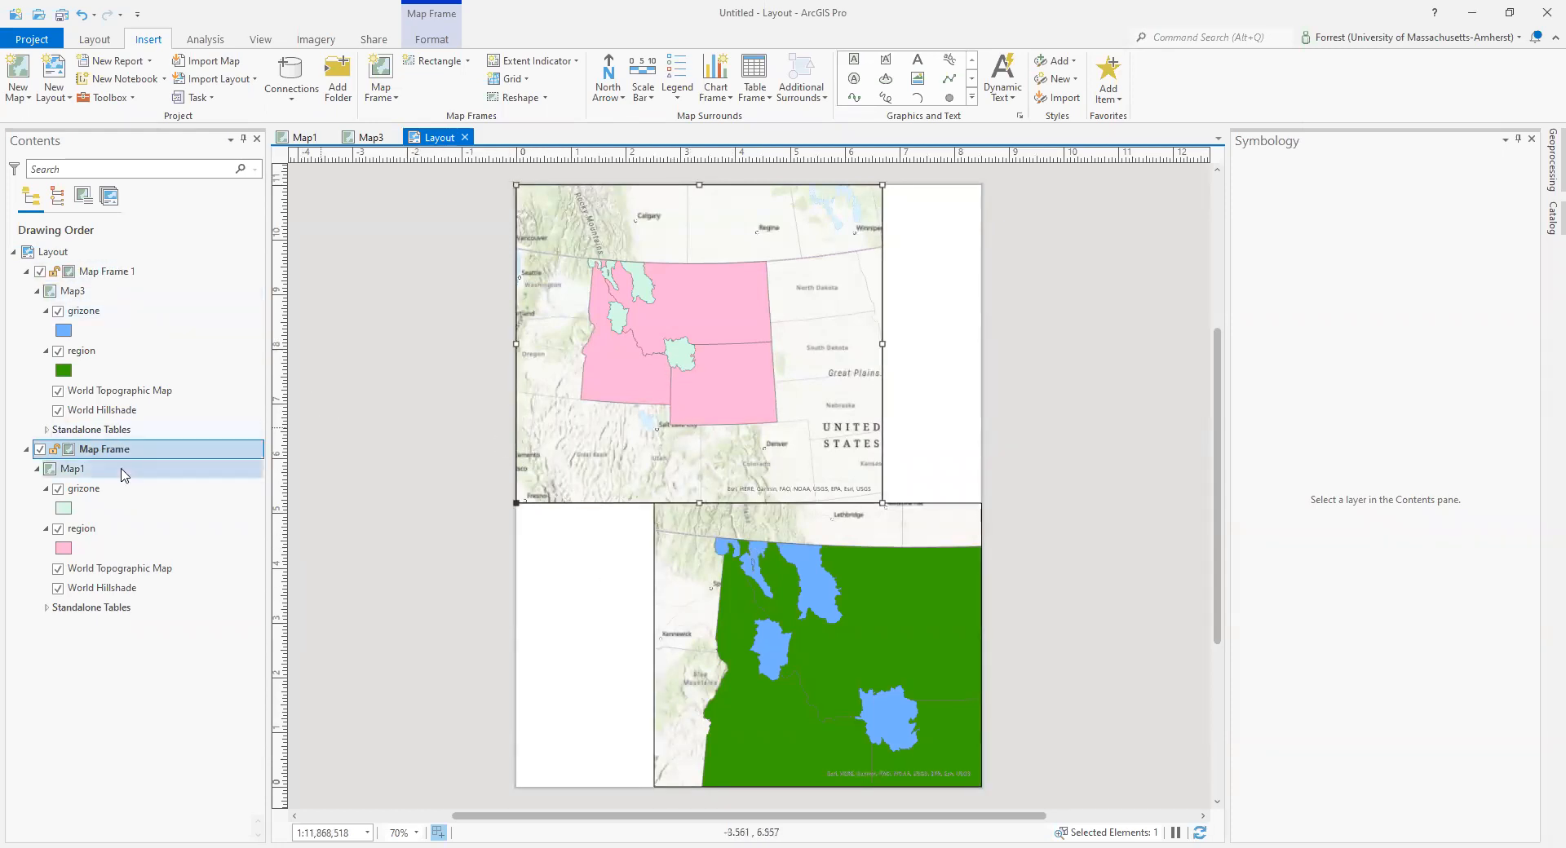
{"action": "left_click", "coordinate": [678, 92]}
{"action": "left_click", "coordinate": [682, 173]}
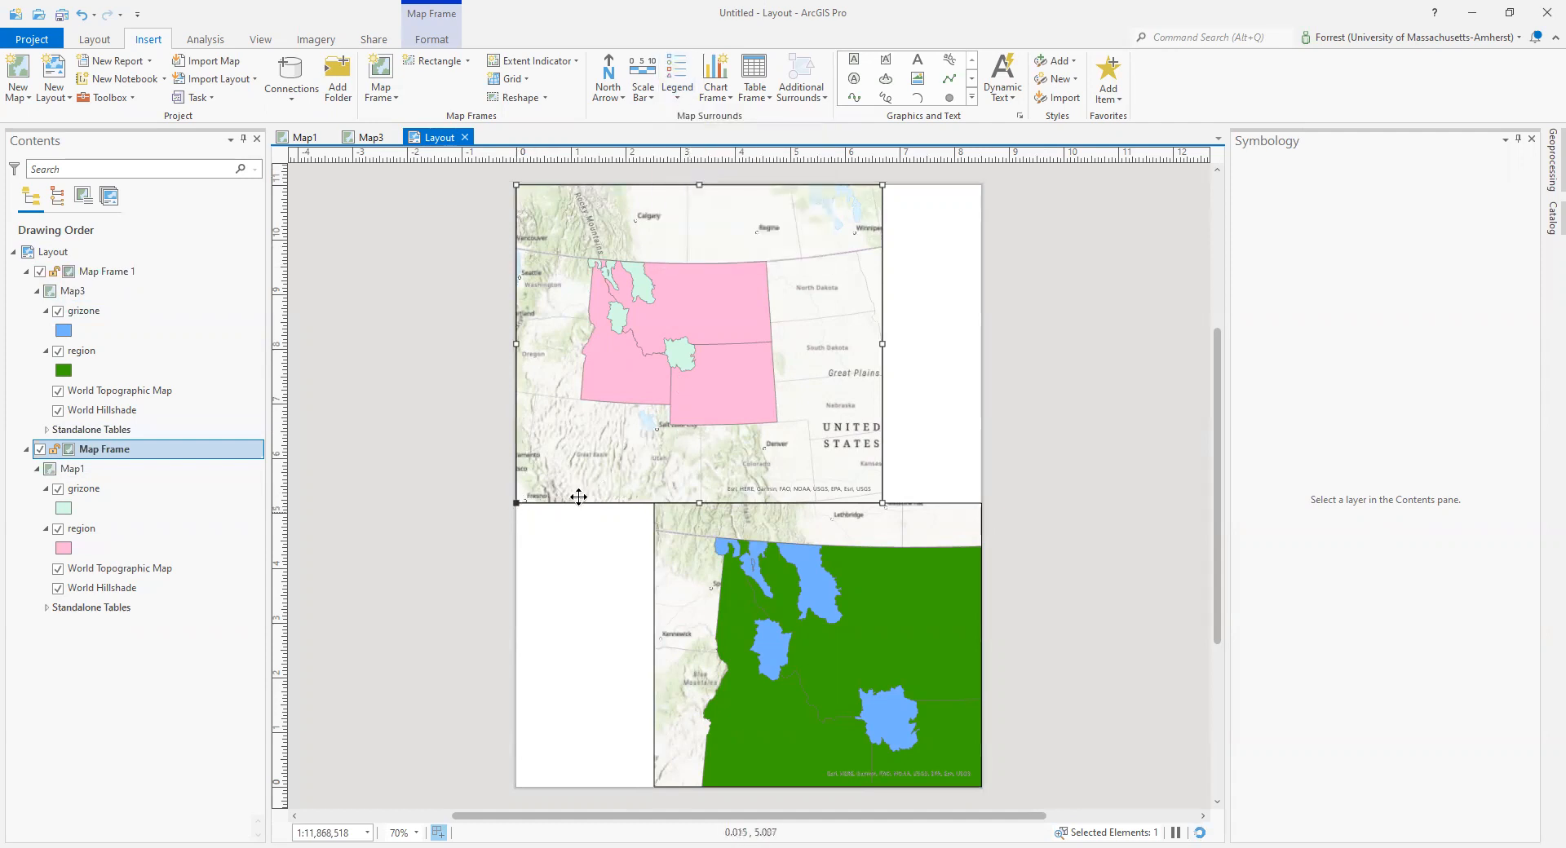
{"action": "left_click_drag", "start_coordinate": [882, 185], "coordinate": [983, 407]}
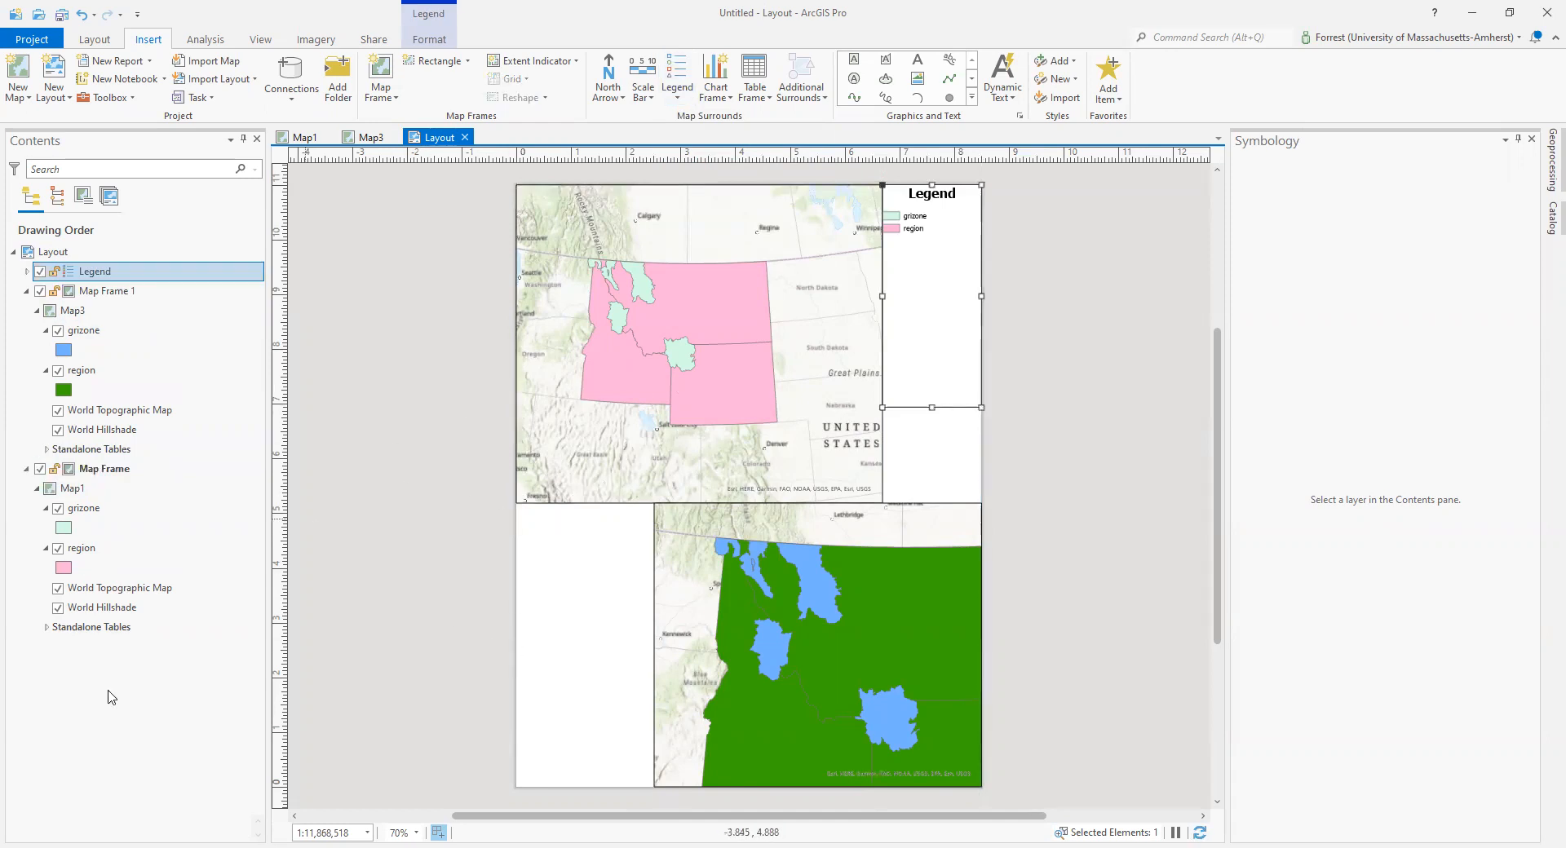
Step: Add a Legend 1 style legend for the Map3 frame in the blank area beside it, about 2.5 by 2.1 inches
{"action": "left_click", "coordinate": [674, 426]}
{"action": "left_click", "coordinate": [736, 668]}
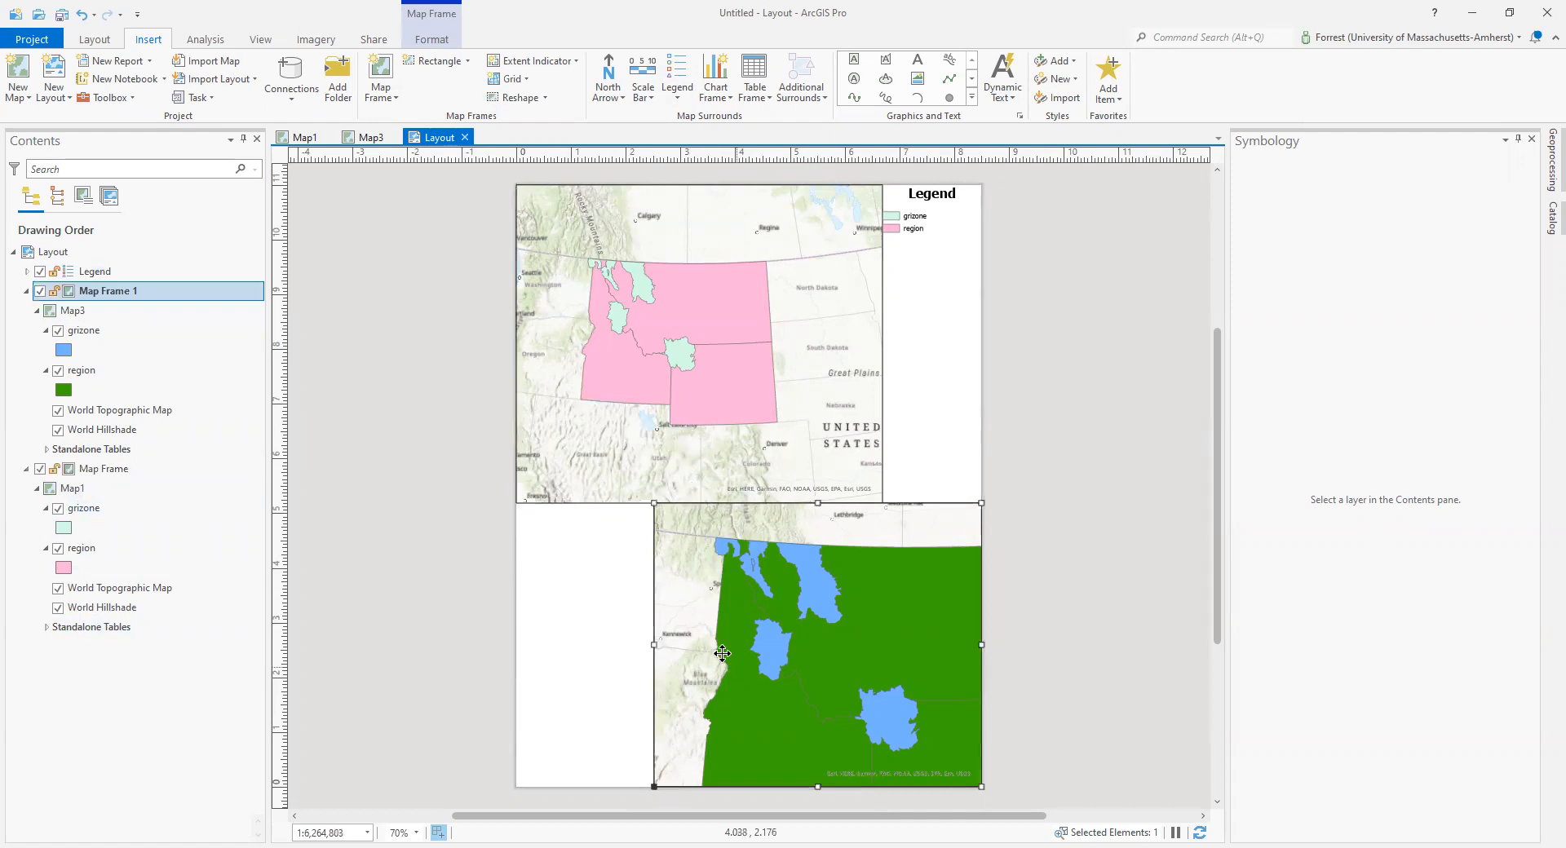
{"action": "left_click", "coordinate": [677, 89]}
{"action": "left_click", "coordinate": [687, 167]}
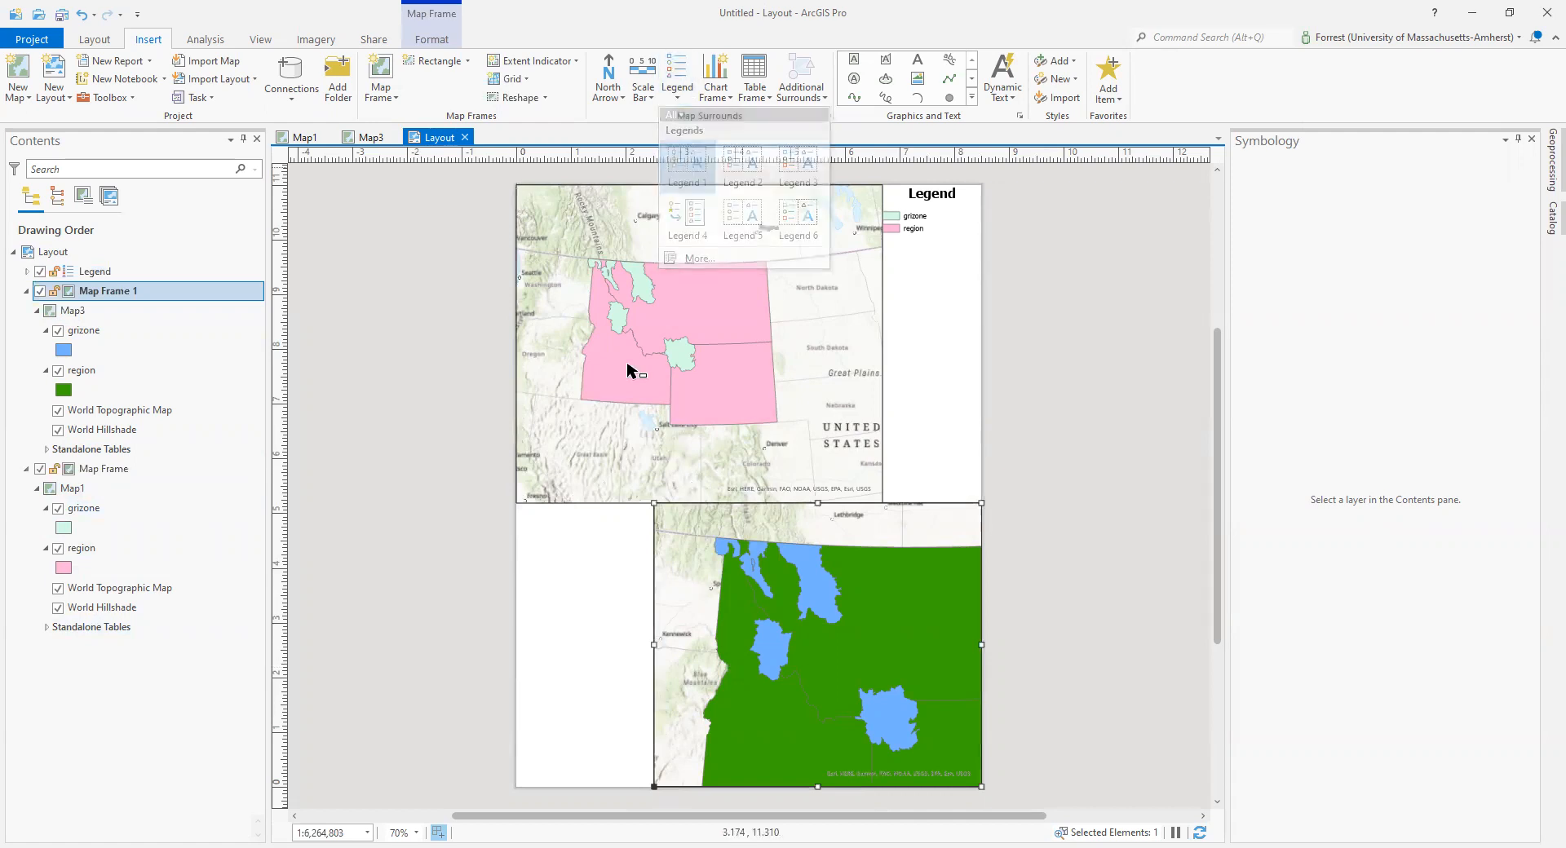
{"action": "left_click_drag", "start_coordinate": [516, 504], "coordinate": [650, 618]}
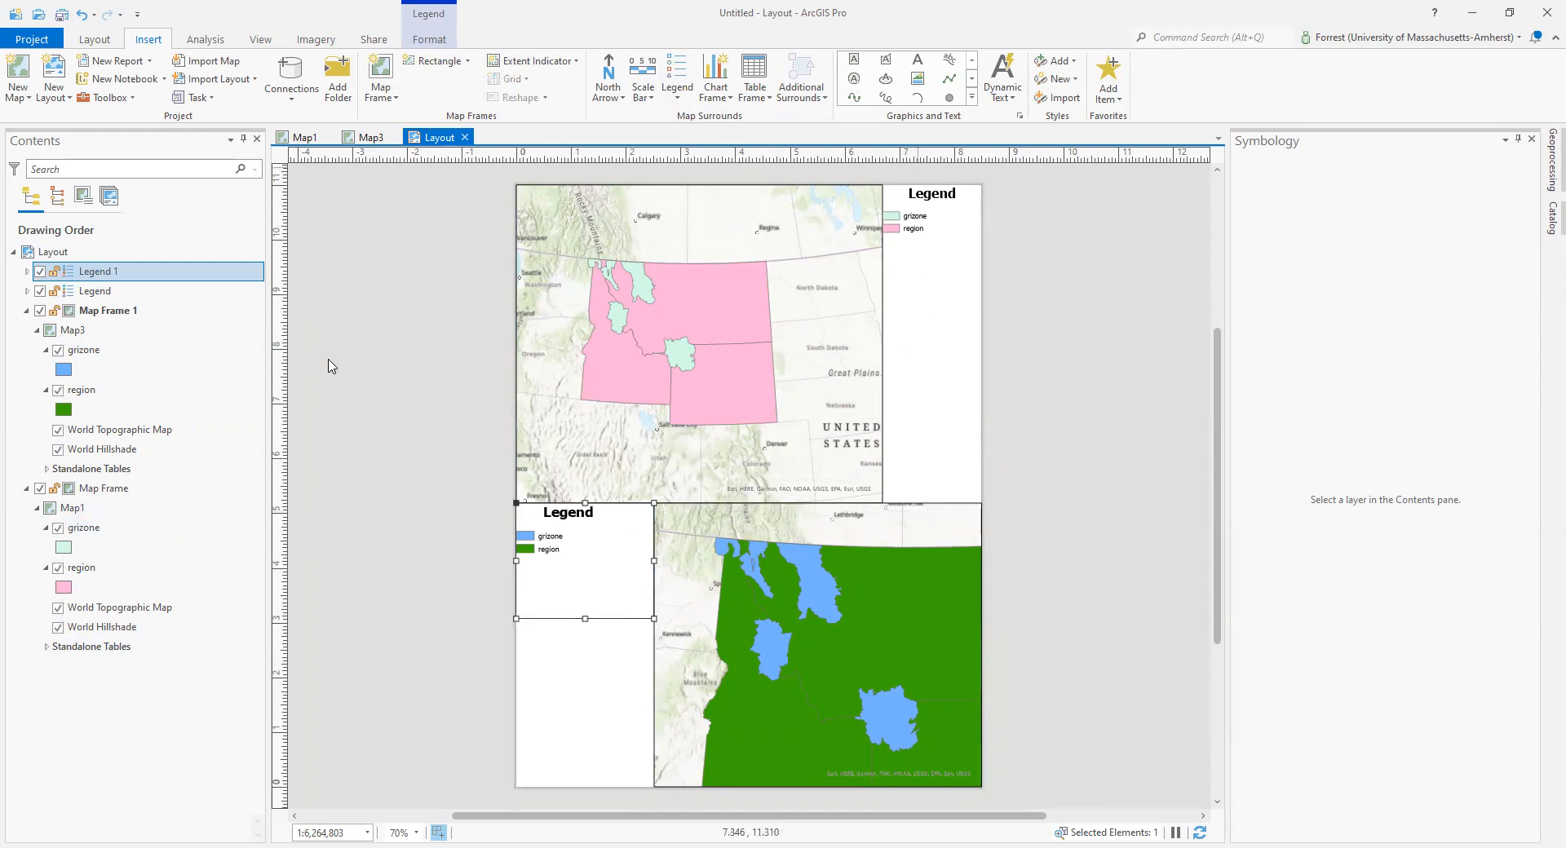
Step: Insert the grizzly bear picture from the Lab2_F21 folder in the blank area below the Map3 legend
{"action": "left_click", "coordinate": [924, 84]}
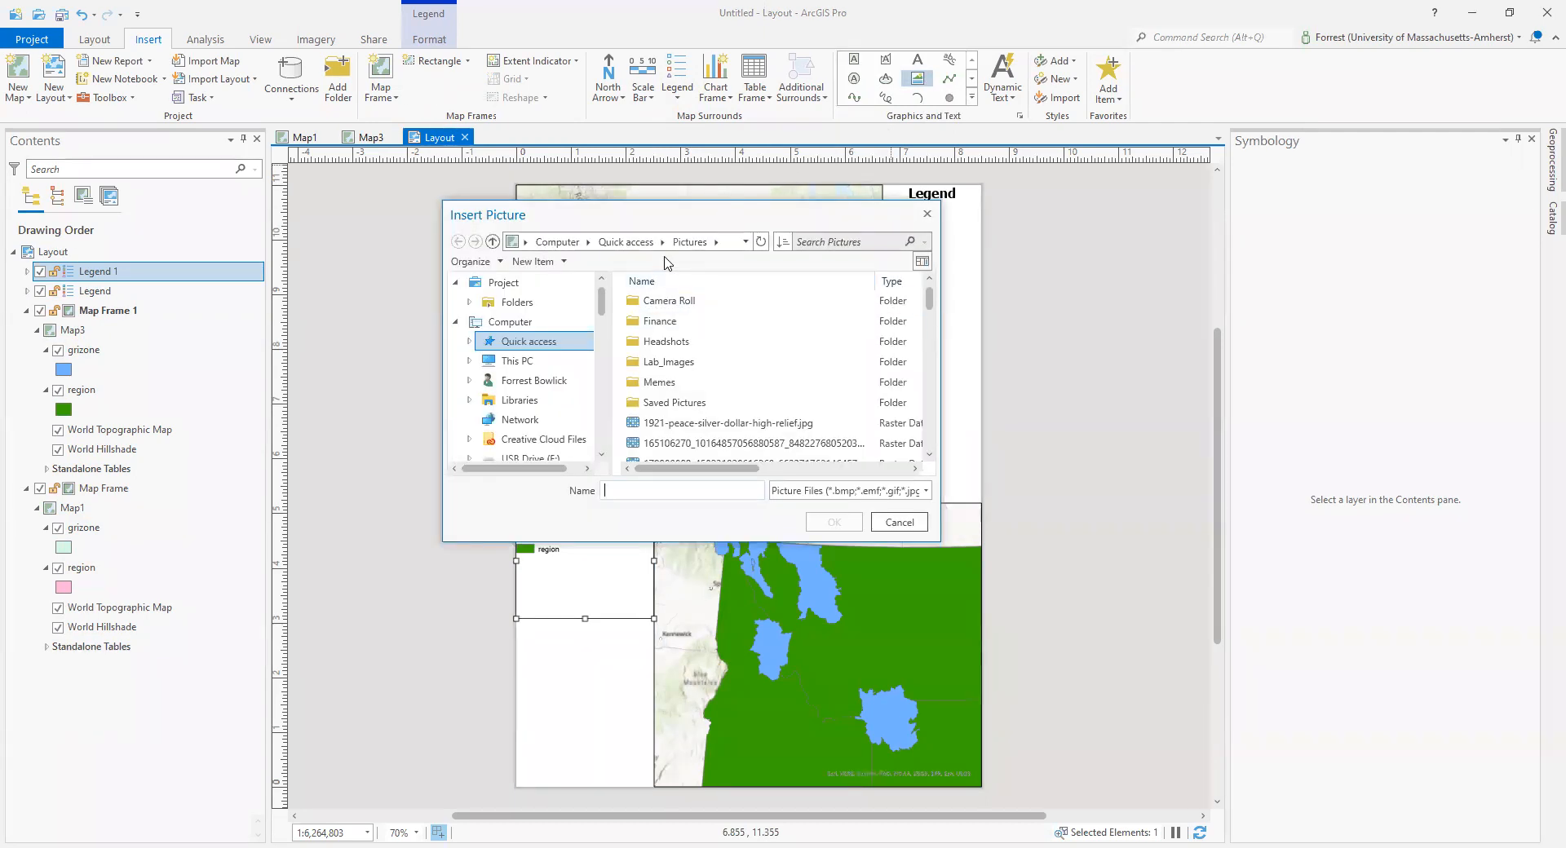
{"action": "left_click", "coordinate": [510, 360]}
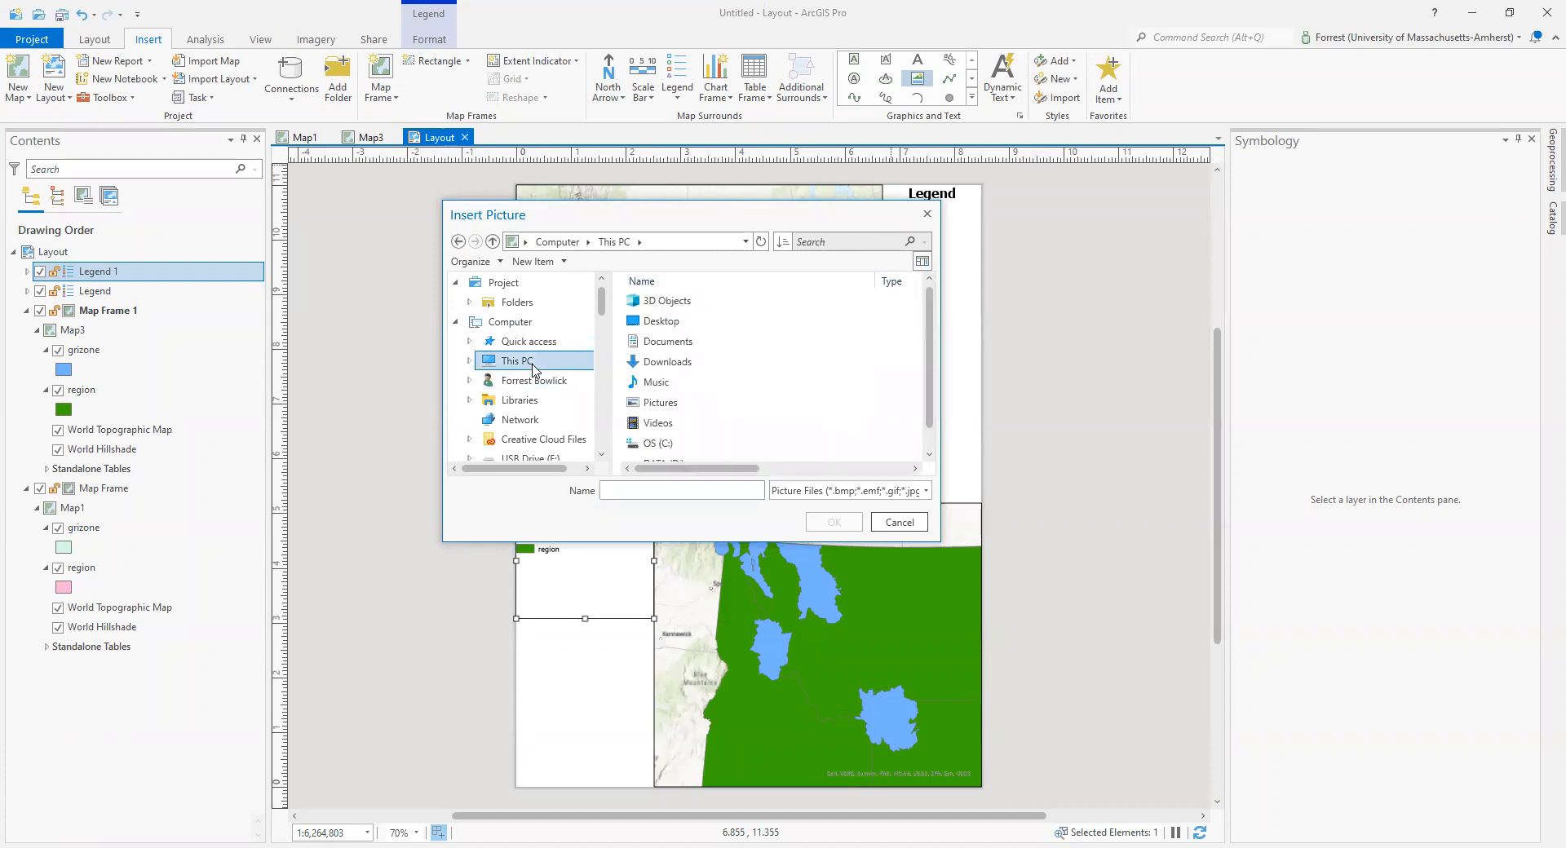
{"action": "double_click", "coordinate": [681, 320]}
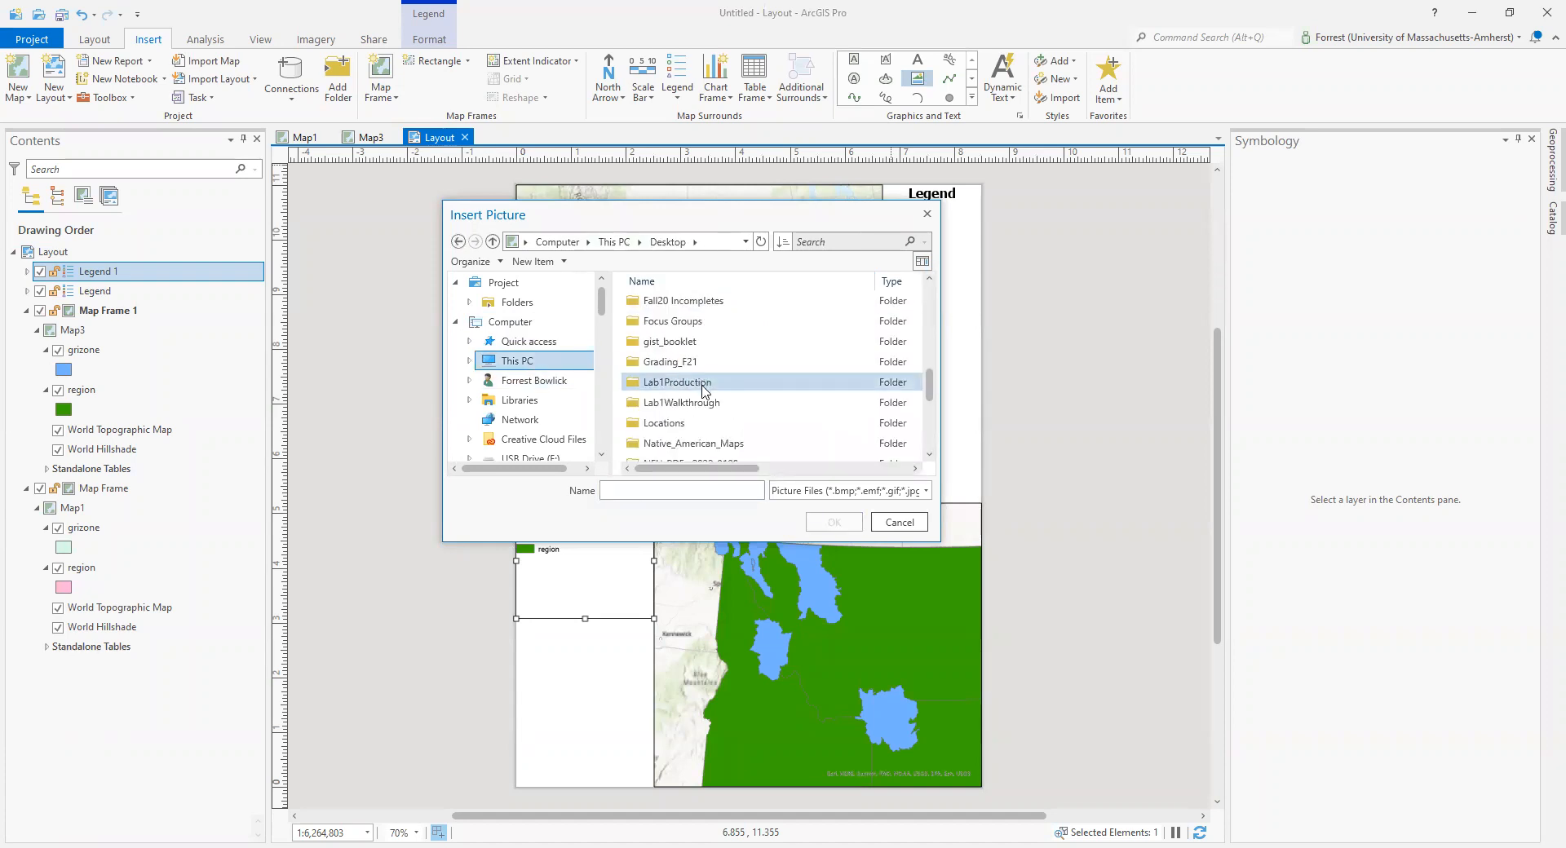
{"action": "scroll", "coordinate": [689, 430], "scroll_direction": "up", "scroll_amount": 1}
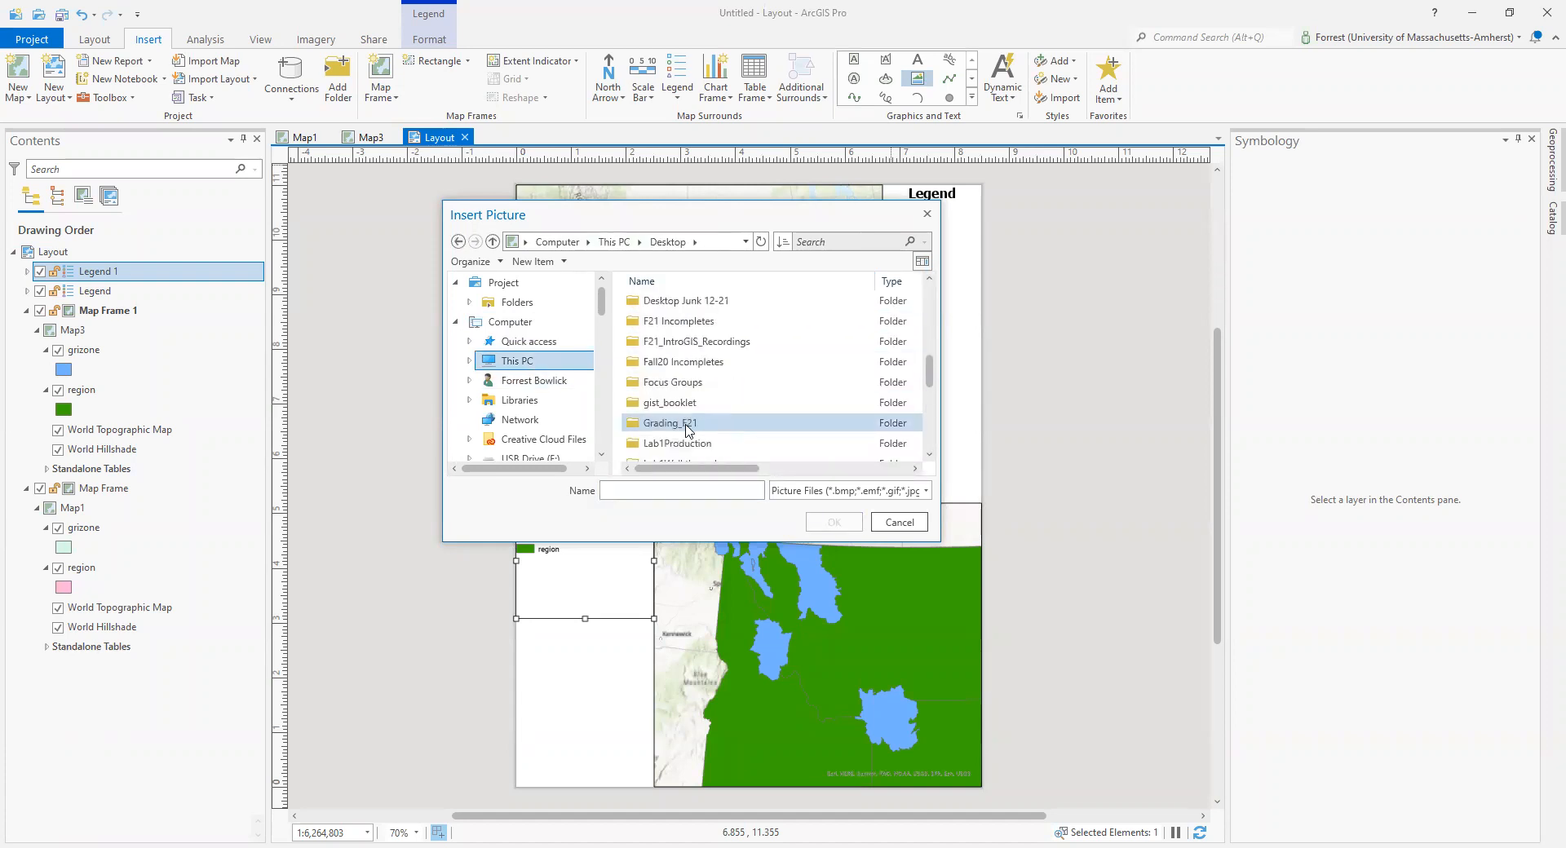
{"action": "double_click", "coordinate": [698, 342]}
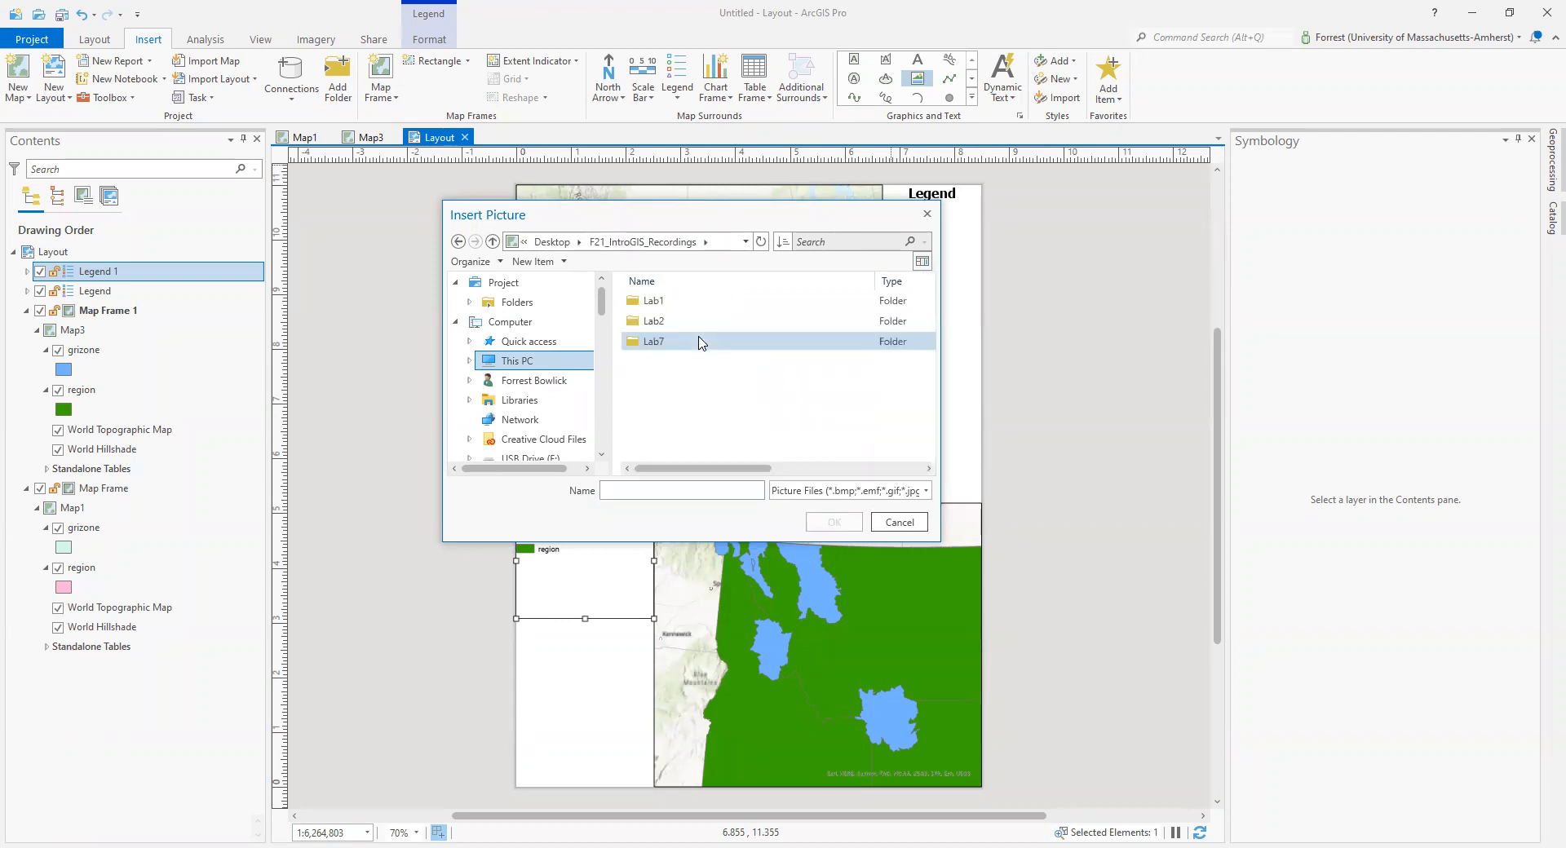
{"action": "double_click", "coordinate": [682, 322]}
{"action": "double_click", "coordinate": [679, 302]}
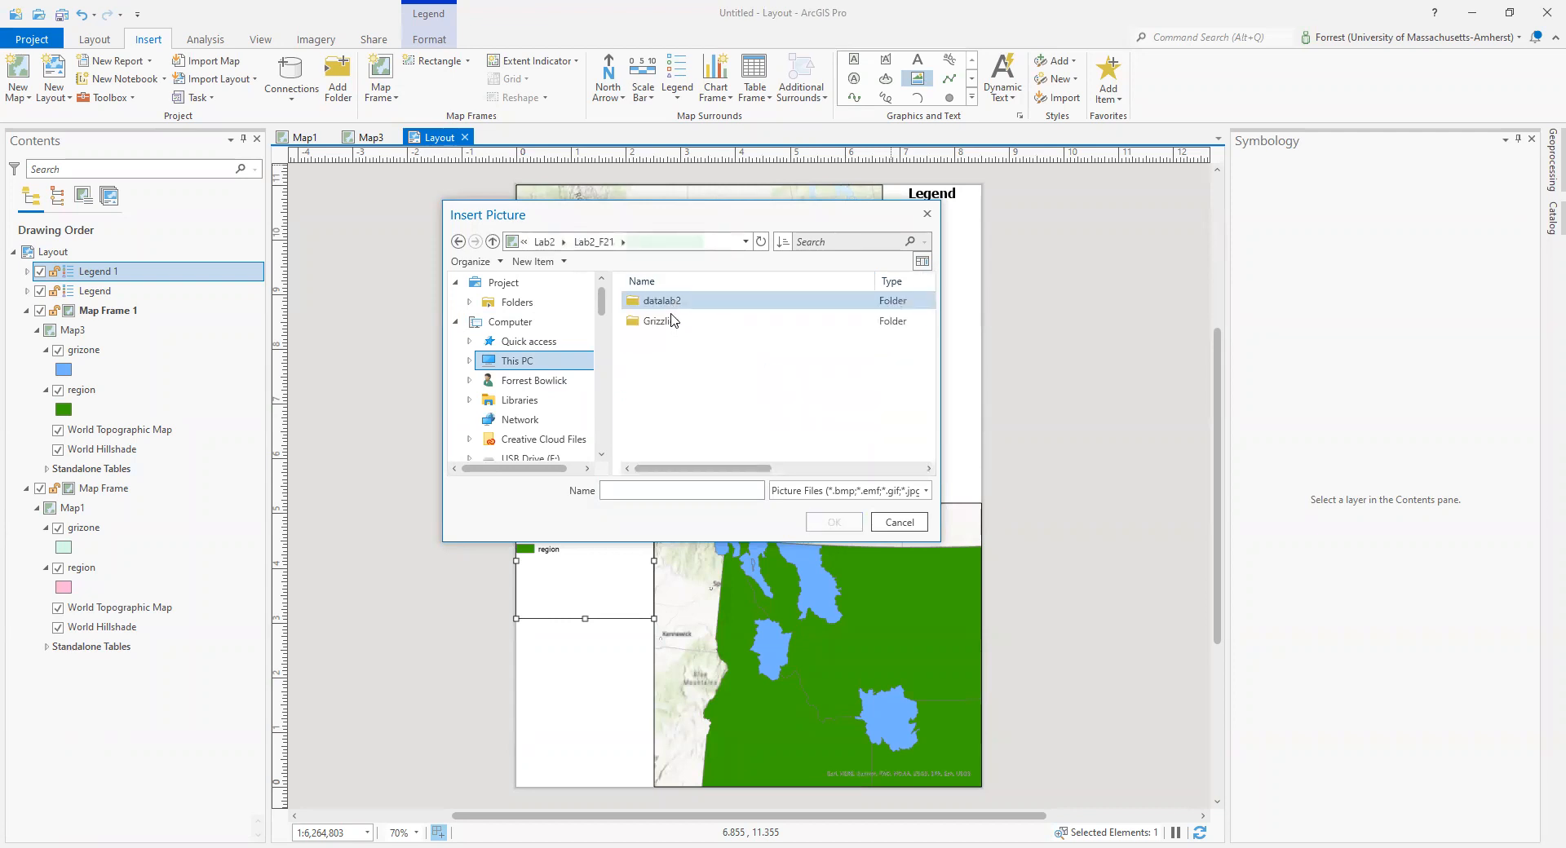
{"action": "double_click", "coordinate": [672, 319]}
{"action": "left_click", "coordinate": [665, 301]}
{"action": "left_click", "coordinate": [832, 522]}
{"action": "left_click_drag", "start_coordinate": [516, 631], "coordinate": [601, 763]}
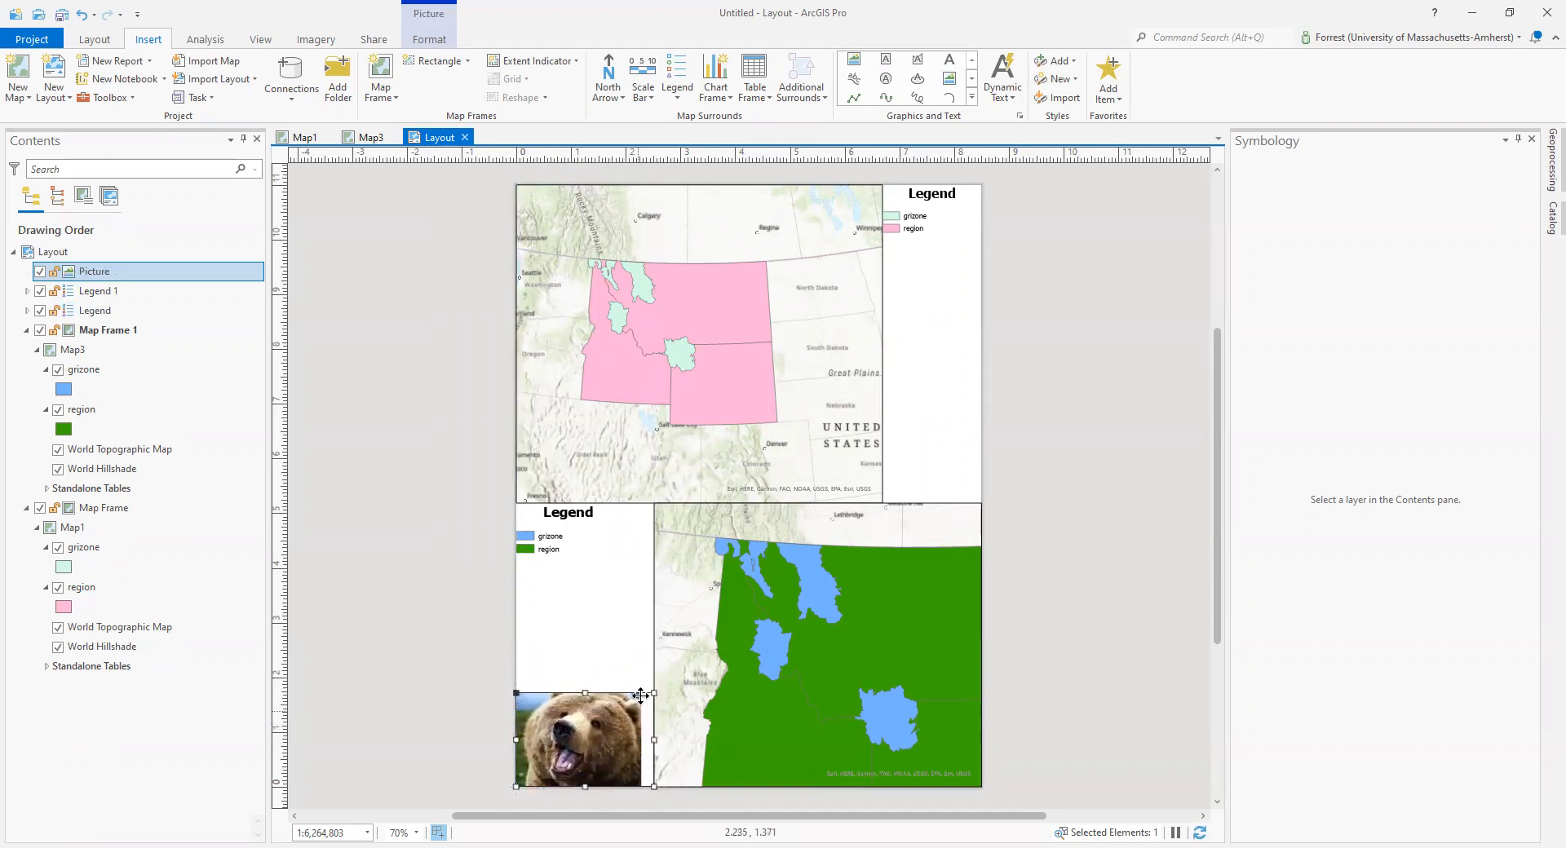
Step: Enlarge the bear picture to about 2.5 by 1.9 inches so it fills the width beside the Map3 frame
{"action": "mouse_move", "coordinate": [655, 693]}
{"action": "left_mouse_down"}
{"action": "mouse_move", "coordinate": [757, 674]}
{"action": "mouse_move", "coordinate": [808, 635]}
{"action": "mouse_move", "coordinate": [721, 652]}
{"action": "mouse_move", "coordinate": [633, 709]}
{"action": "mouse_move", "coordinate": [658, 687]}
{"action": "left_mouse_up"}
{"action": "left_click", "coordinate": [599, 615]}
{"action": "left_click", "coordinate": [584, 736]}
{"action": "left_click", "coordinate": [621, 641]}
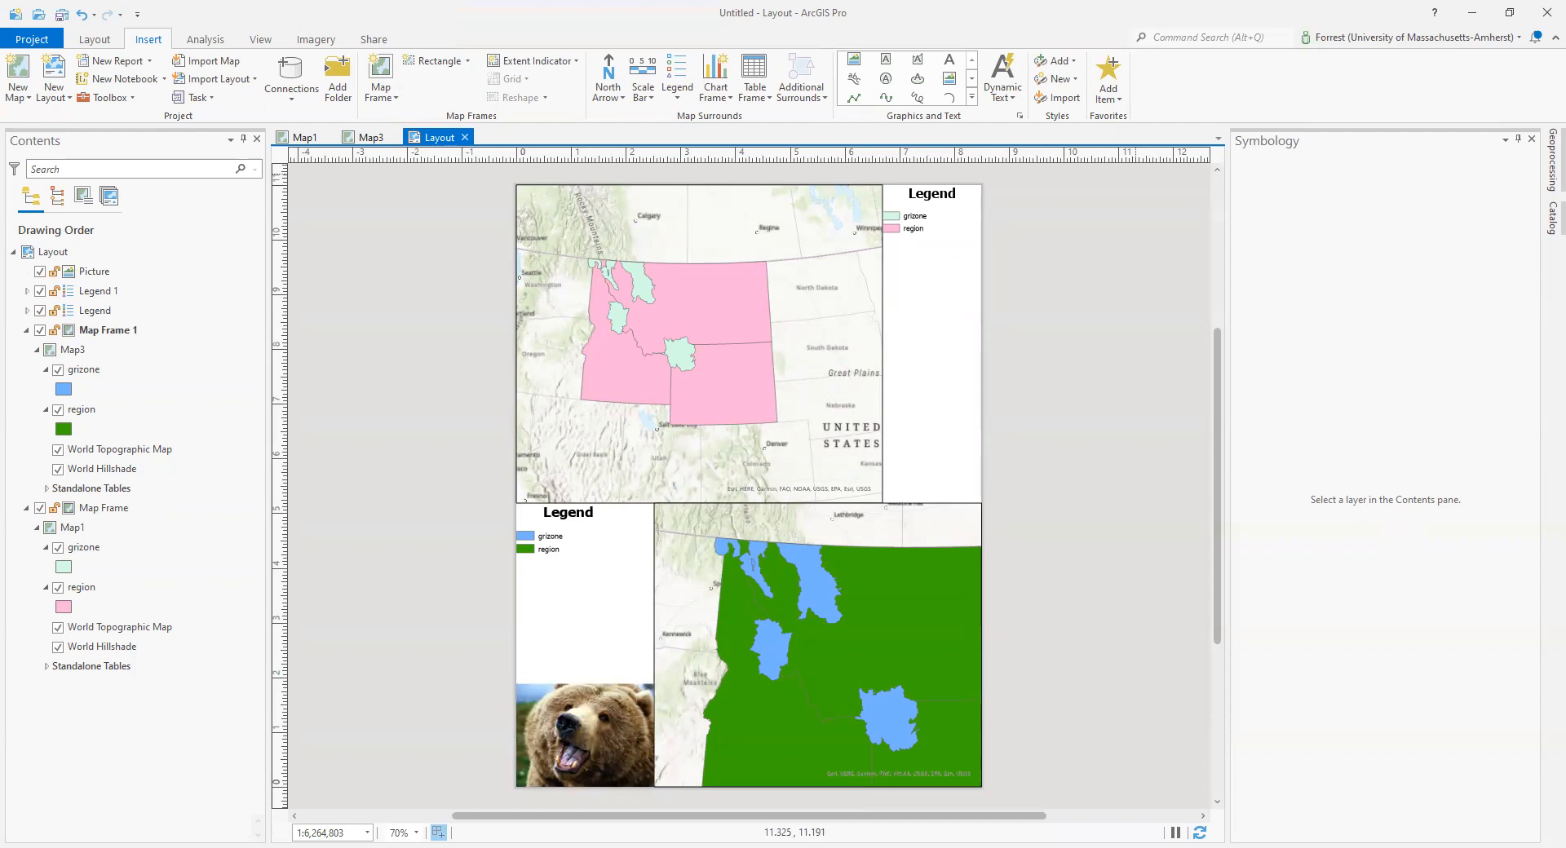
Step: Switch from the layout to the Map1 view
{"action": "left_click", "coordinate": [309, 138]}
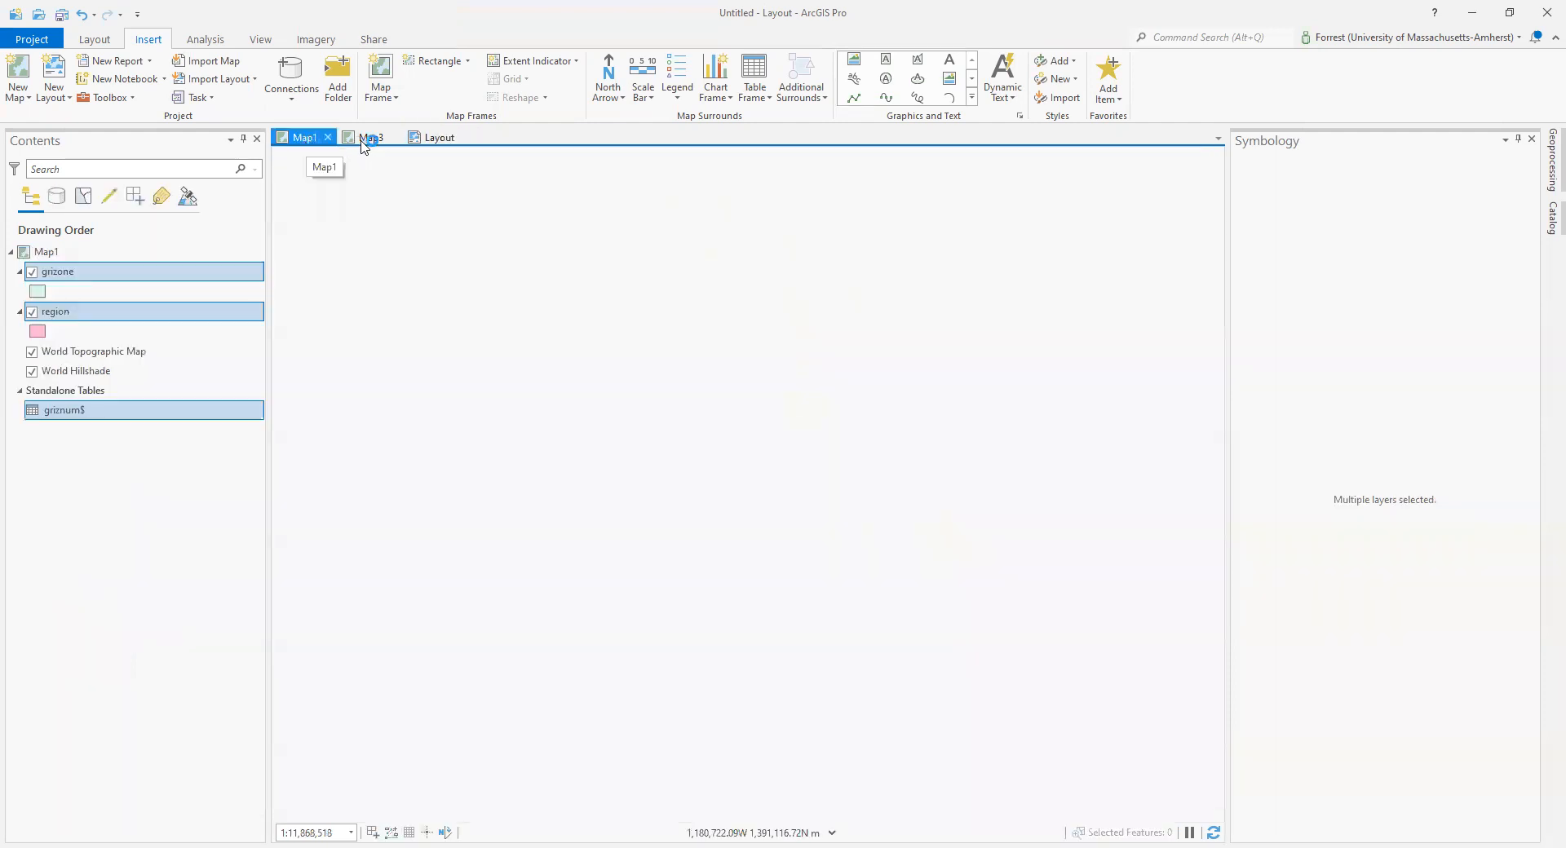